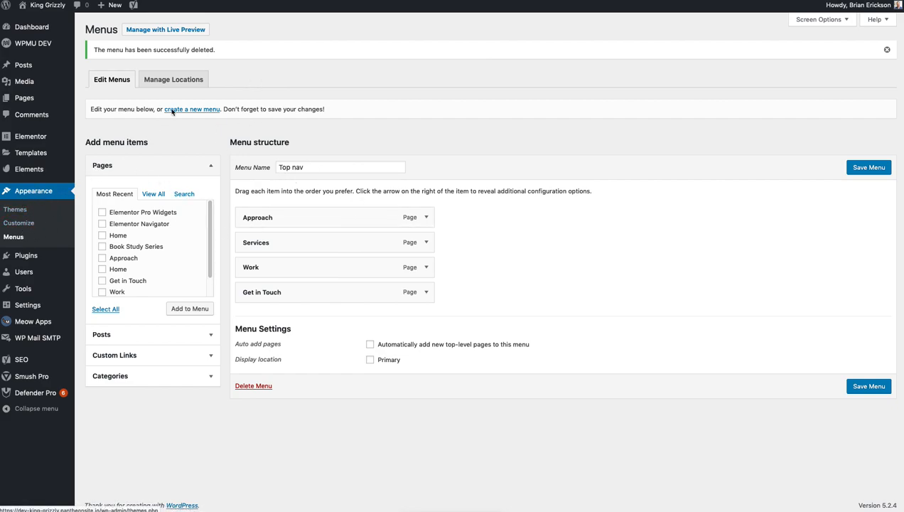
Step: Create a new menu named "Demo Menu"
click(185, 110)
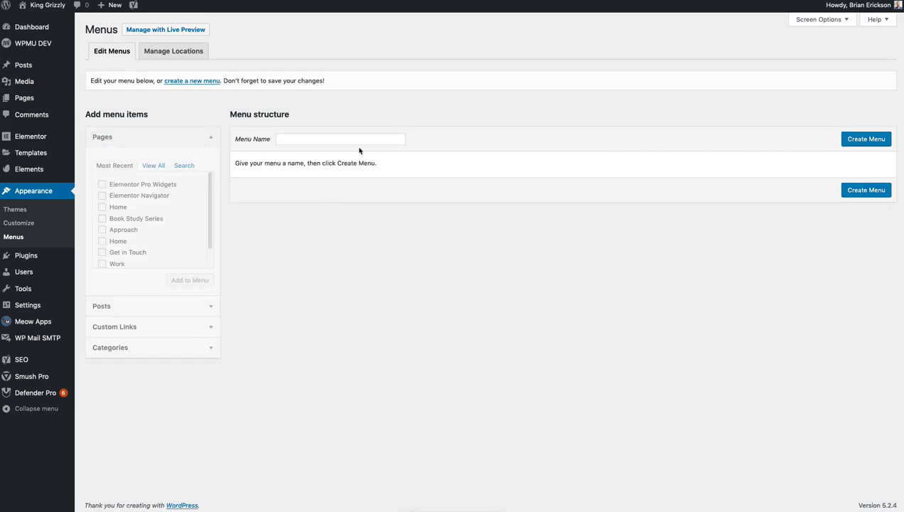
click(356, 142)
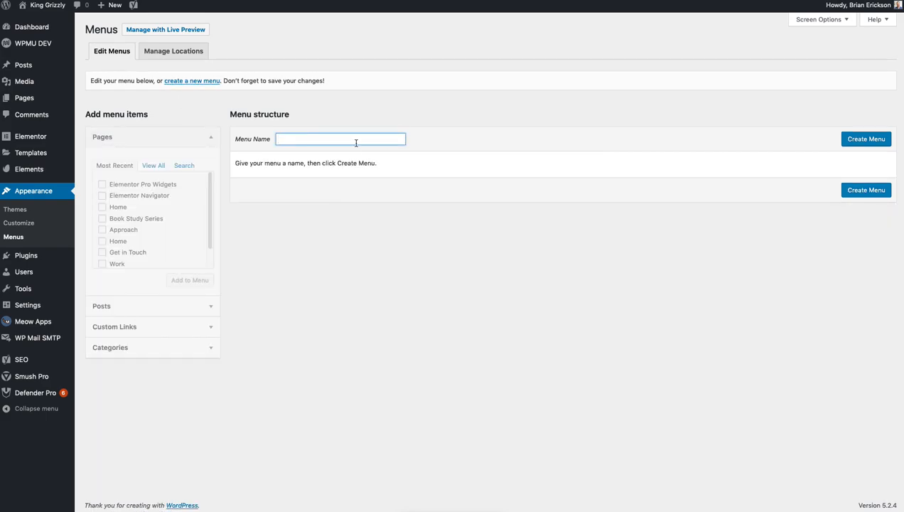
text(Demo Menu)
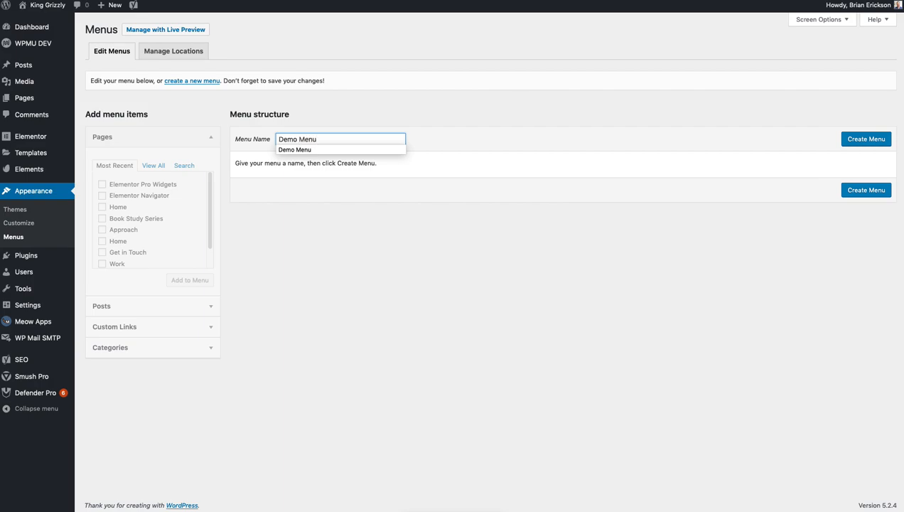
click(314, 152)
click(866, 141)
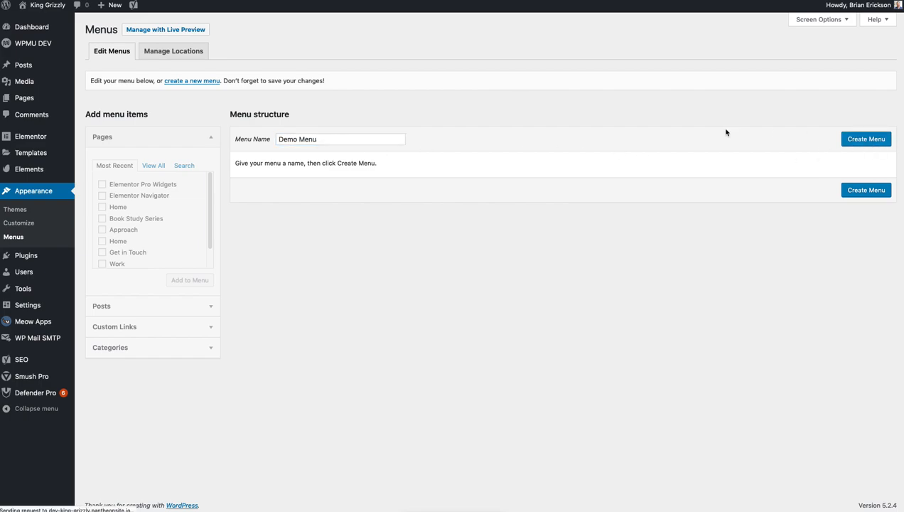
Step: Add the Approach, Home (the one listed below Approach), Work and Services pages to Demo Menu
scroll(149, 207, down, 1)
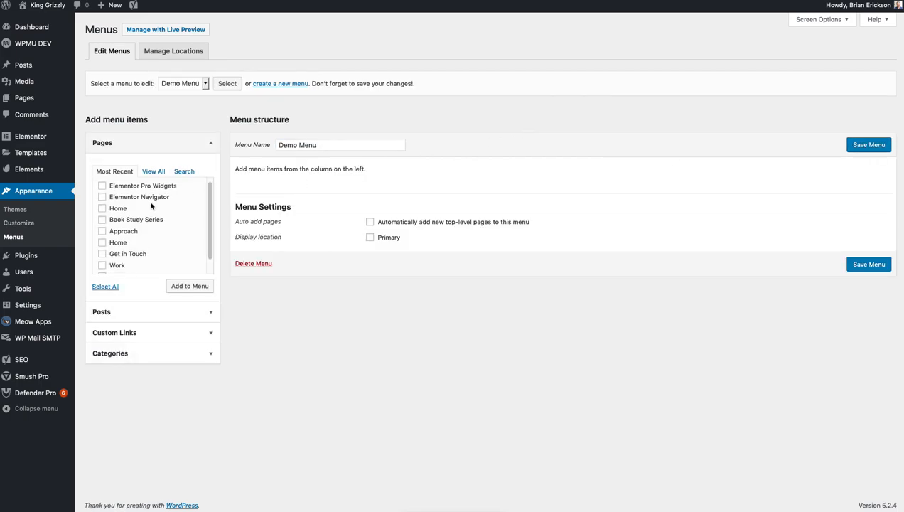
click(102, 217)
click(102, 228)
click(102, 251)
click(102, 262)
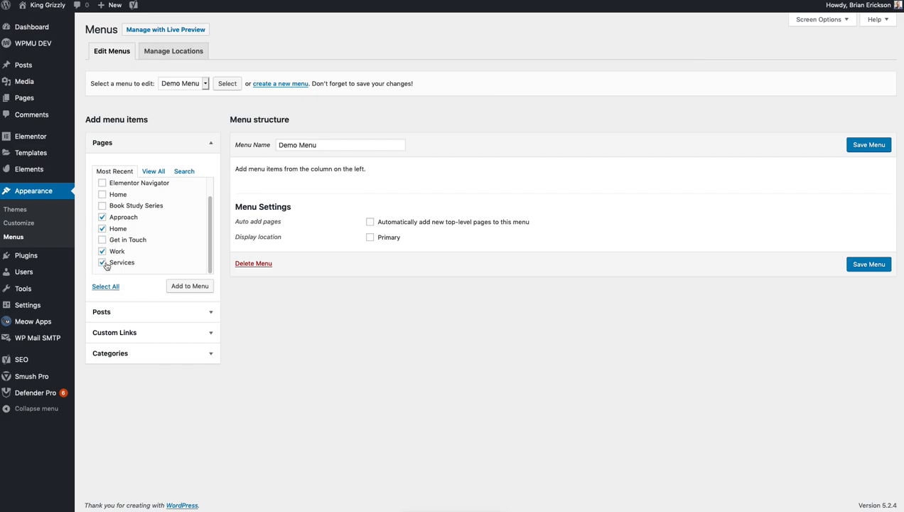
click(179, 288)
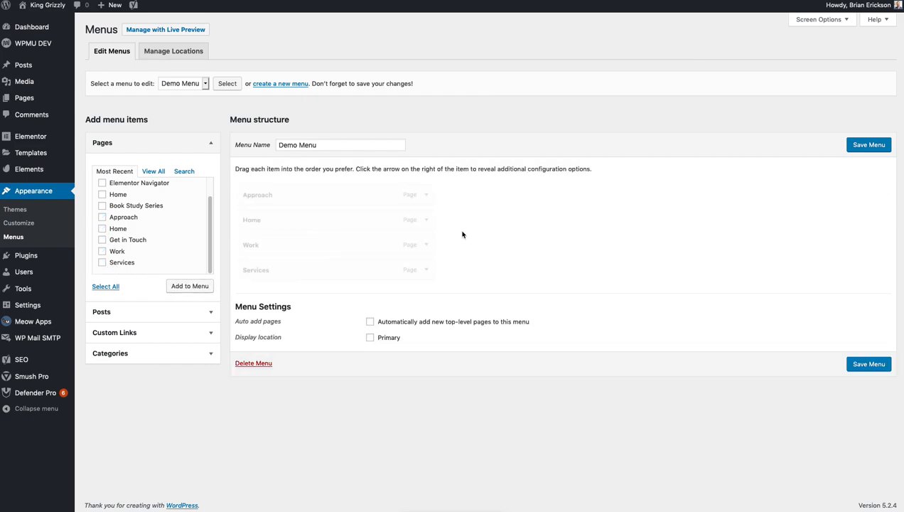
Step: Move the Home item above Approach in the menu structure and save Demo Menu
drag(318, 220, 319, 195)
click(868, 146)
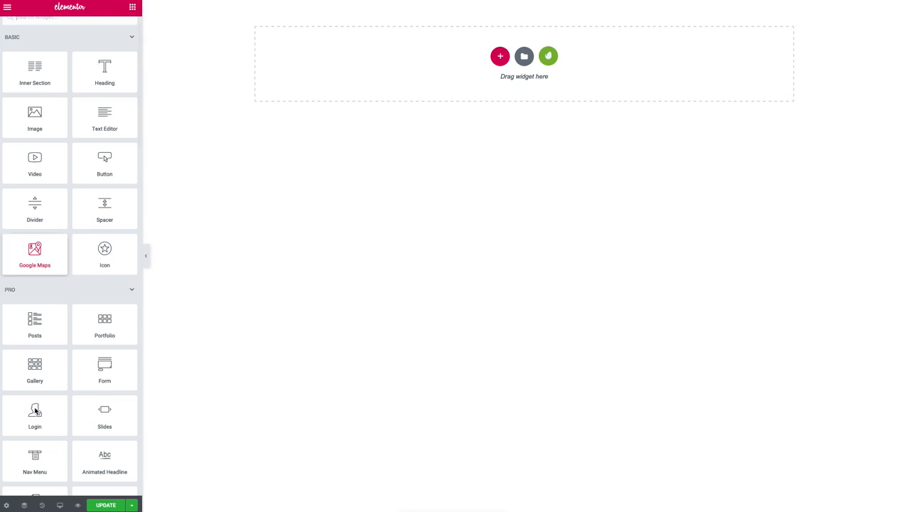
Step: Switch to the Elementor editor, reload the page and place a Nav Menu widget on the empty canvas
click(45, 0)
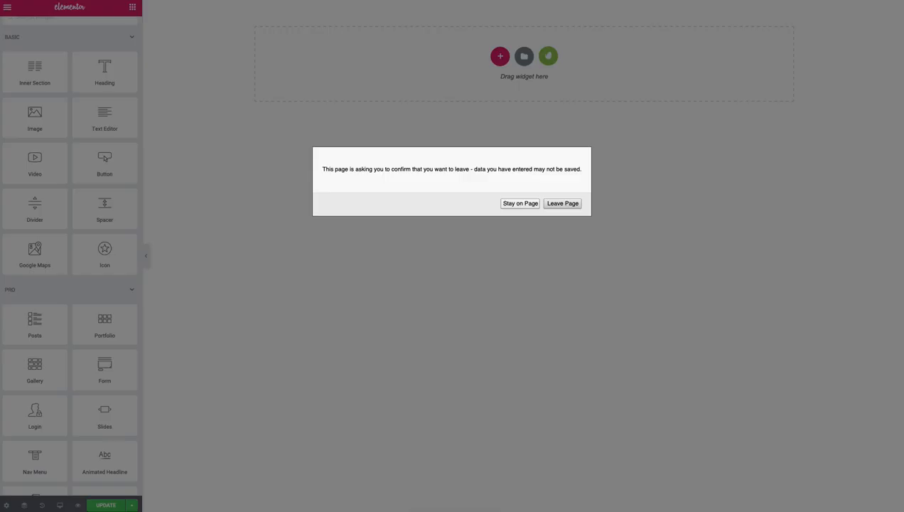
click(558, 205)
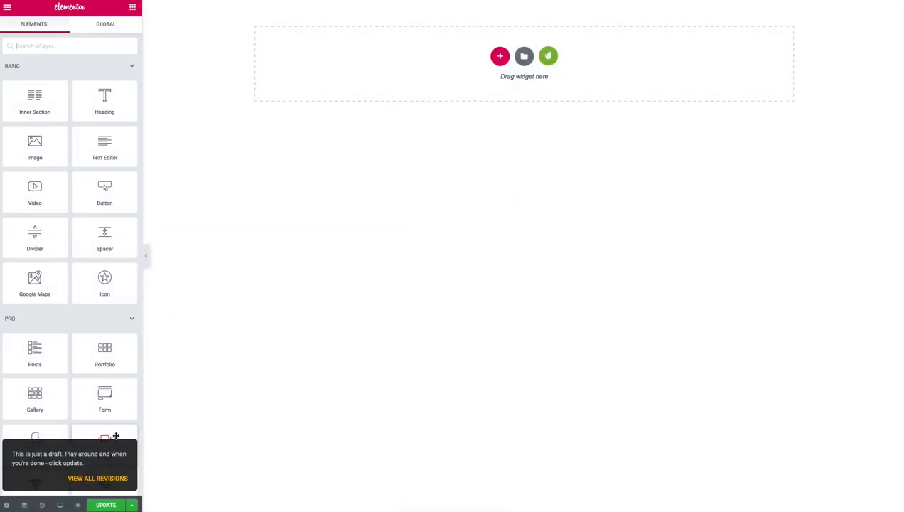
scroll(98, 327, down, 1)
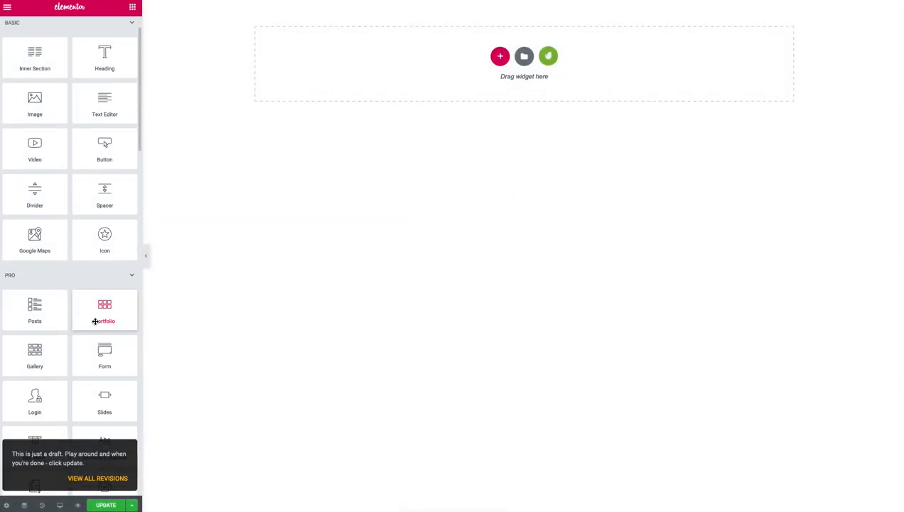
scroll(94, 321, down, 1)
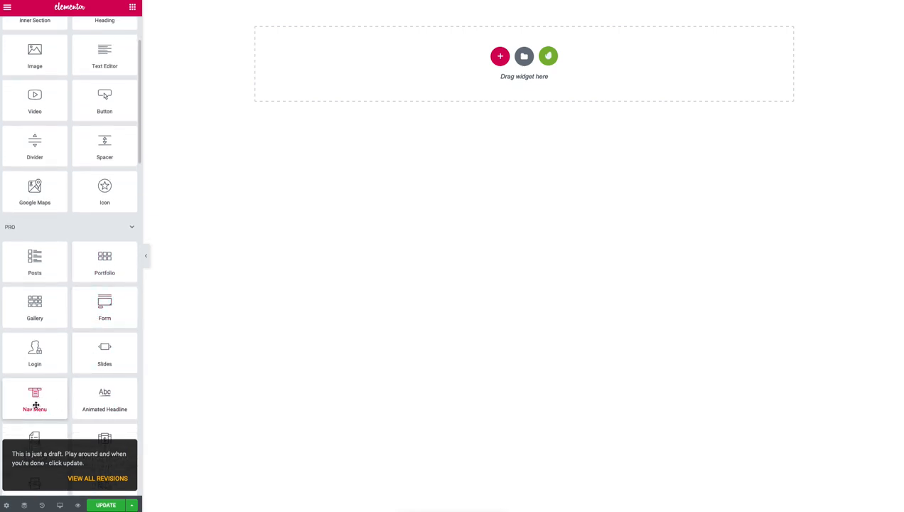
drag(33, 404, 365, 94)
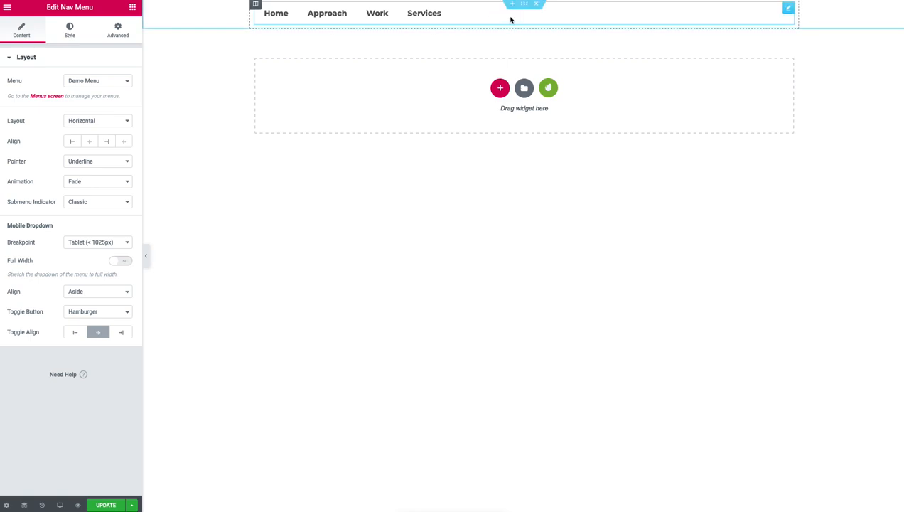
Step: Try 100 px padding on all sides of the section holding the nav menu, and settle on 50 px
drag(525, 3, 524, 4)
click(524, 4)
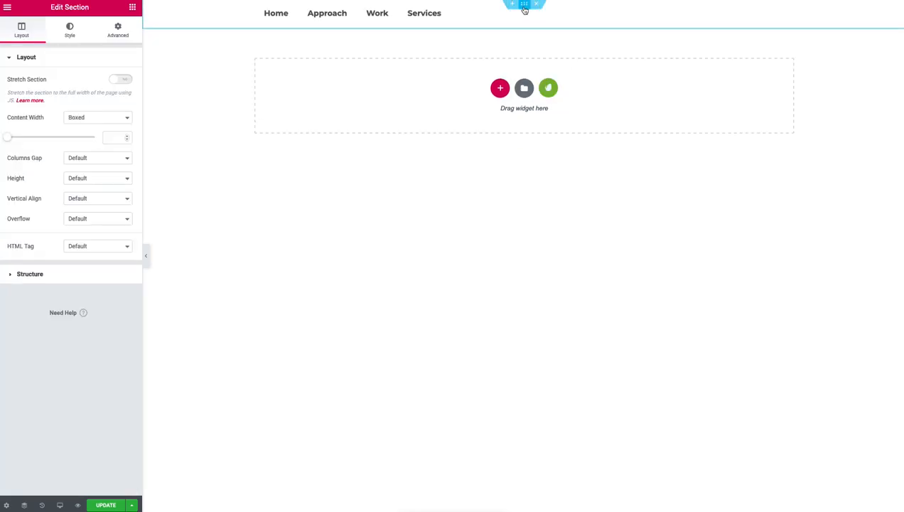
click(118, 36)
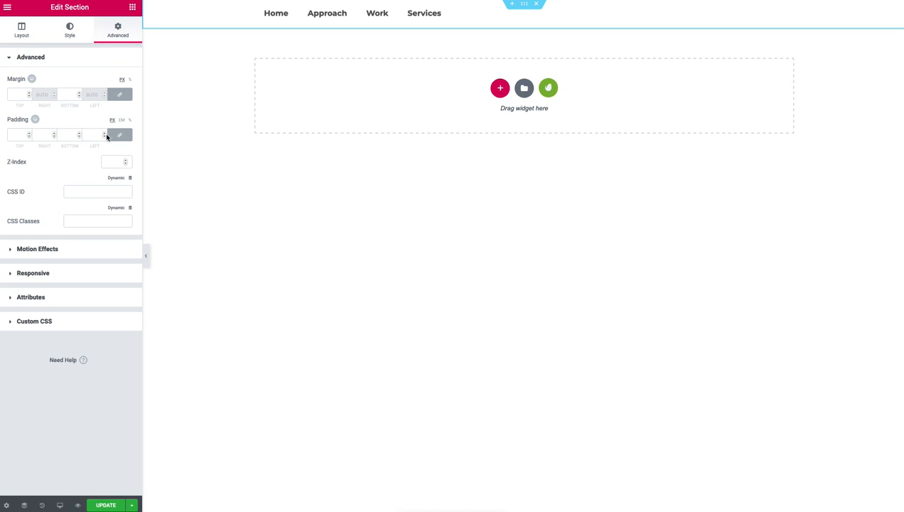
click(88, 134)
text(100)
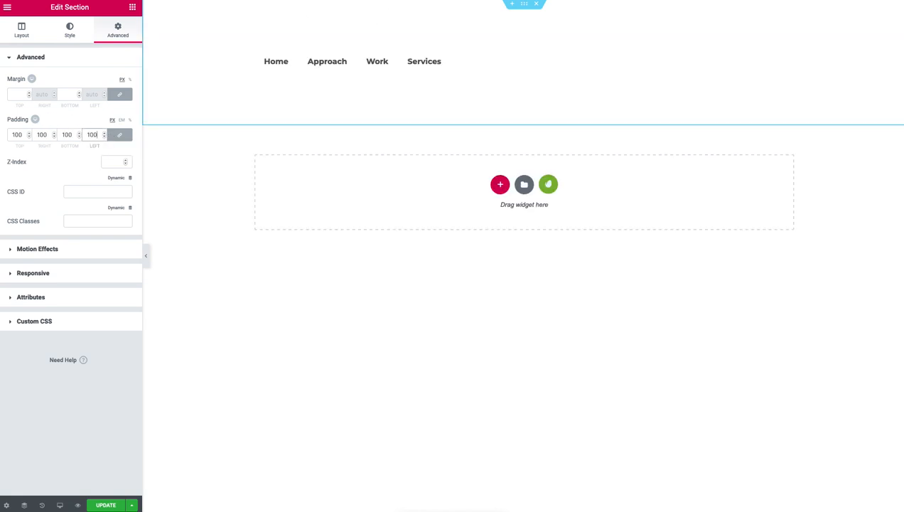
drag(96, 139, 75, 131)
text(50)
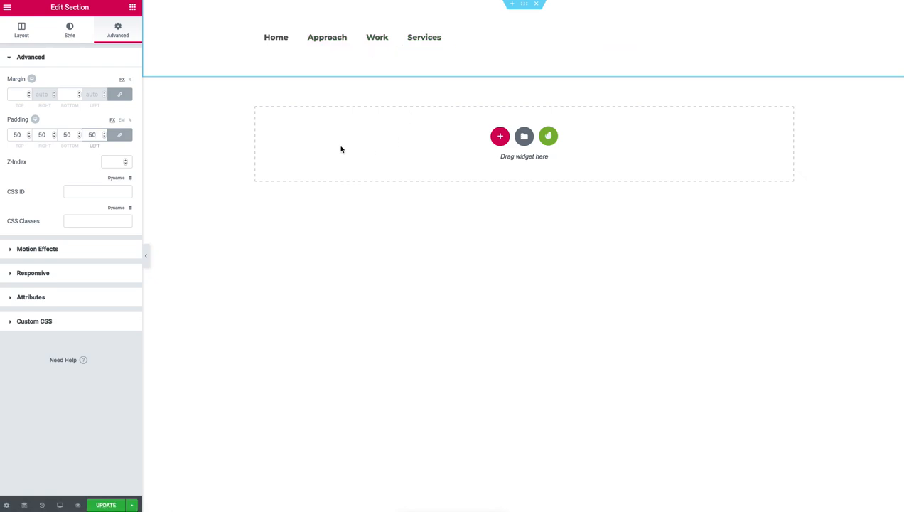
Step: Open the nav menu widget's settings and keep Demo Menu as its source menu
click(753, 35)
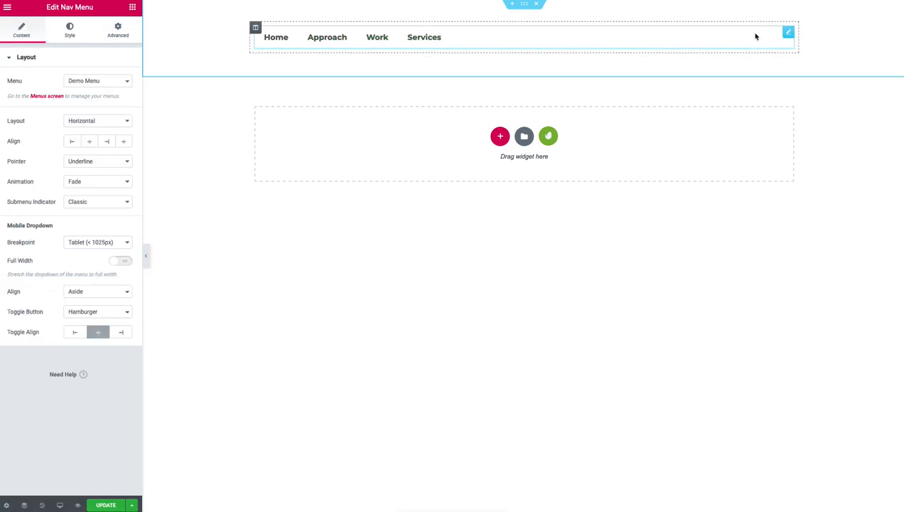
click(80, 82)
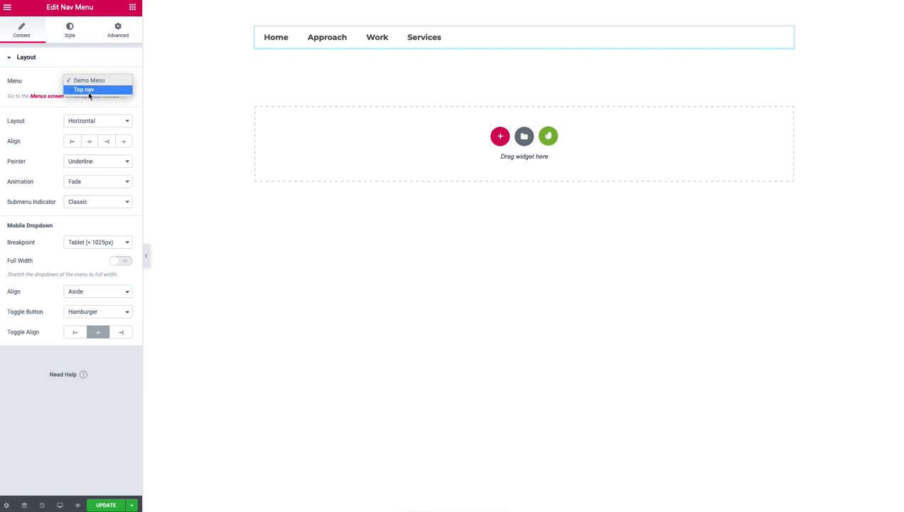
click(89, 81)
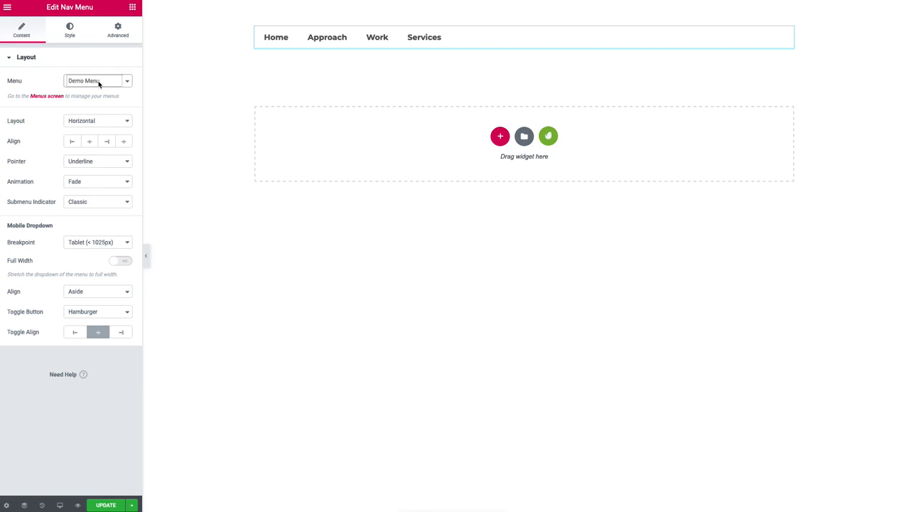
Step: Try the Vertical and Dropdown layouts on the nav menu, expand and collapse the hamburger dropdown, and return to Horizontal
click(110, 123)
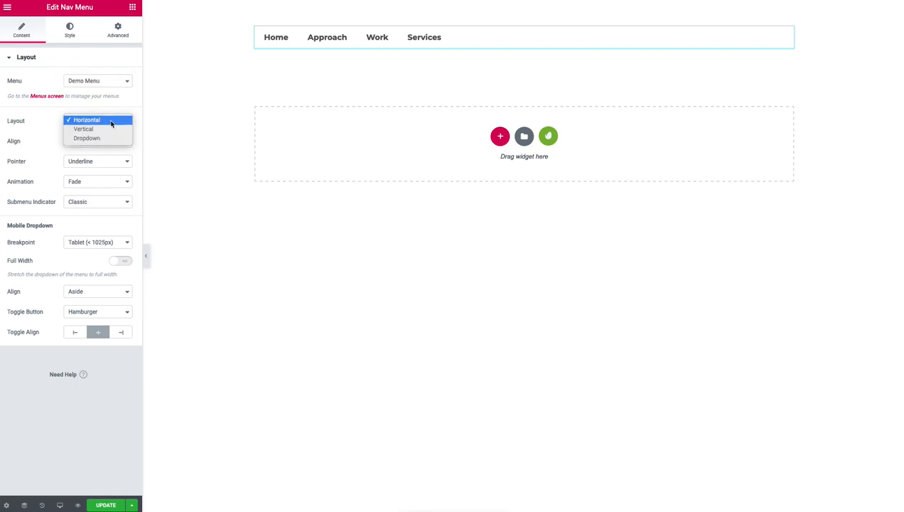
click(107, 129)
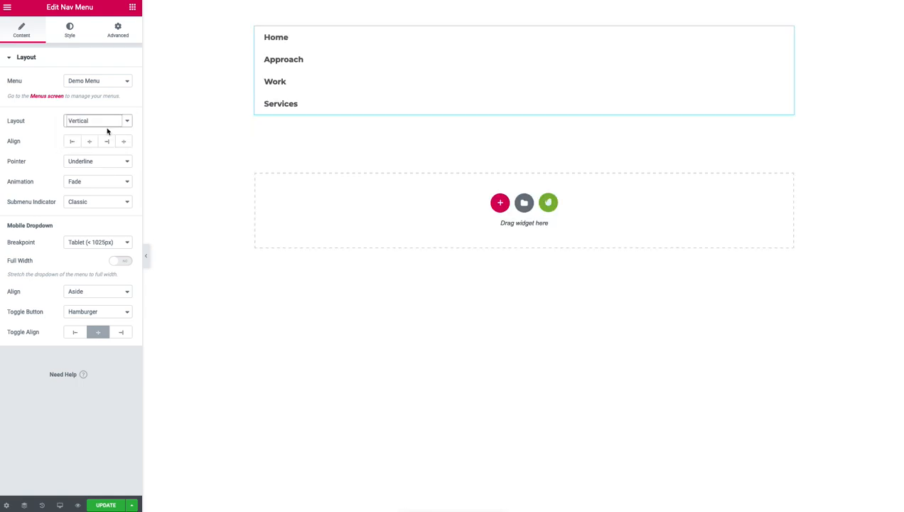
click(106, 122)
click(105, 129)
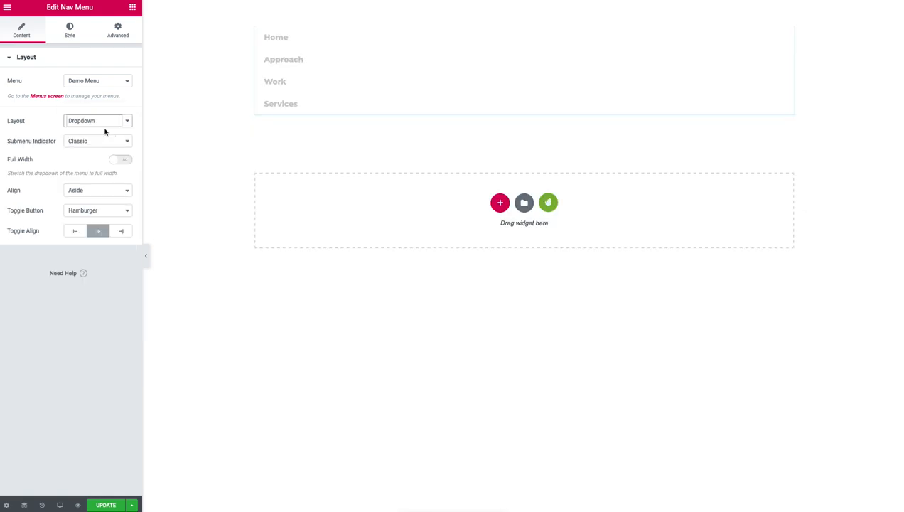
click(520, 39)
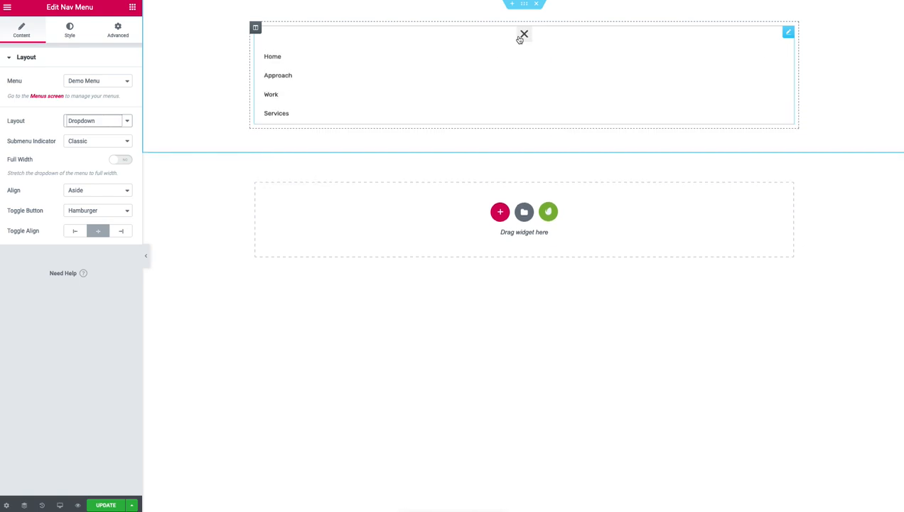
click(521, 37)
click(94, 122)
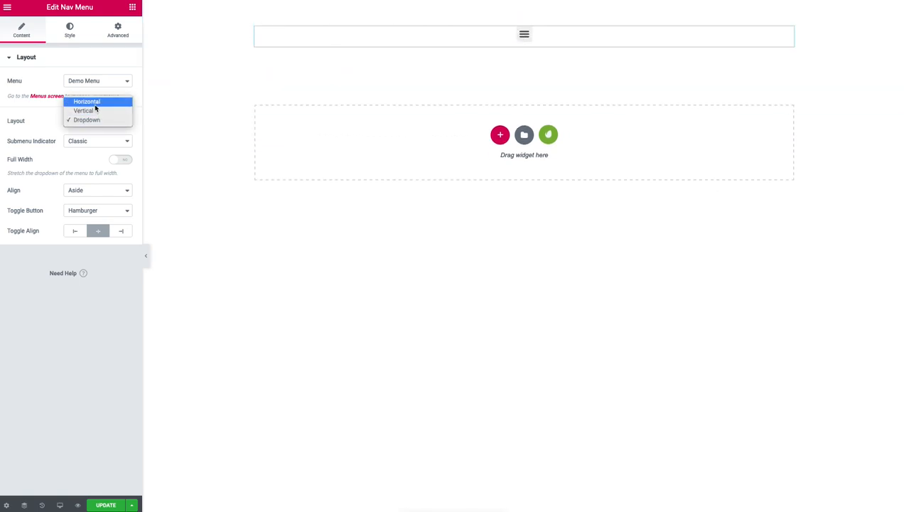
click(95, 104)
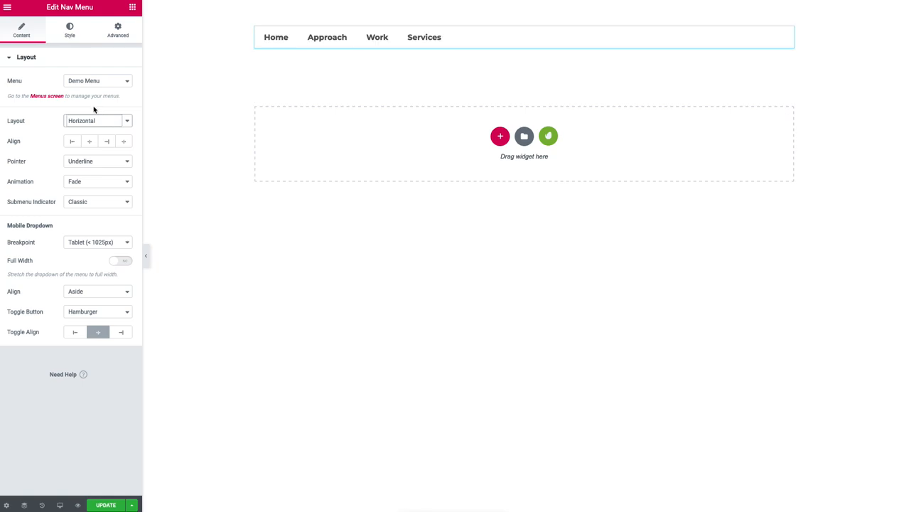
Step: Try the centered, right and justified alignments on the nav menu and settle on Center
click(90, 140)
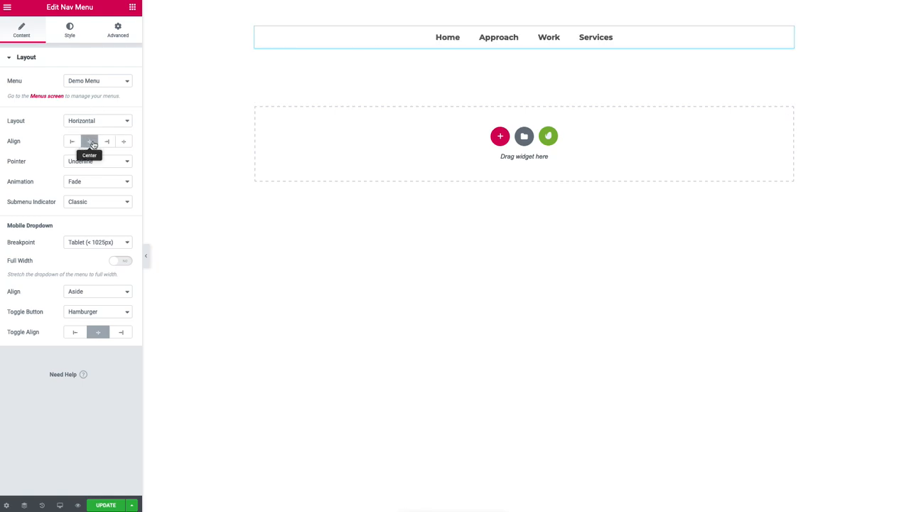
click(107, 141)
click(124, 142)
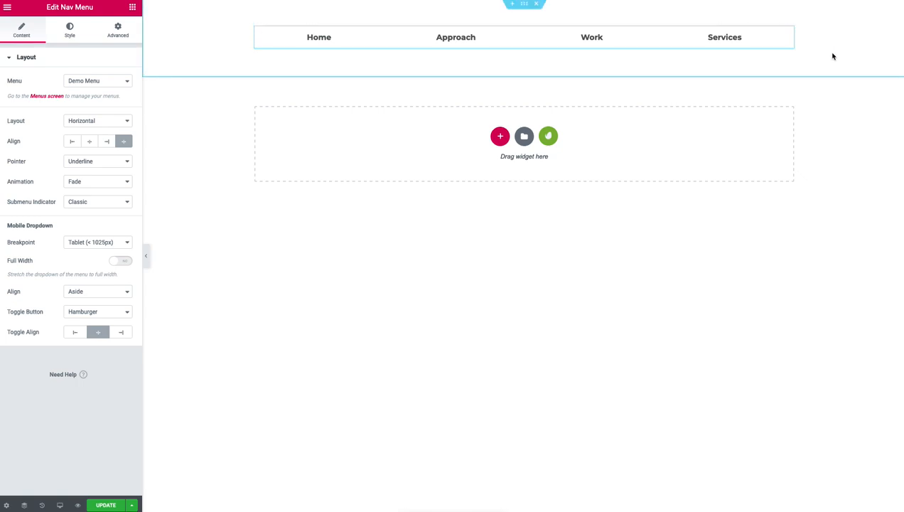
click(89, 141)
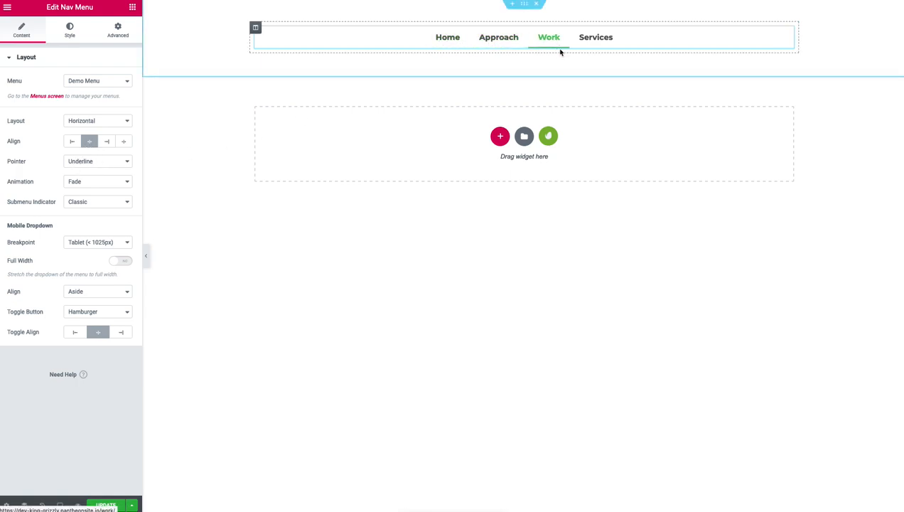
Step: Set the nav menu's pointer style to Background and choose another pointer animation in place of Fade
click(100, 162)
click(100, 162)
click(101, 161)
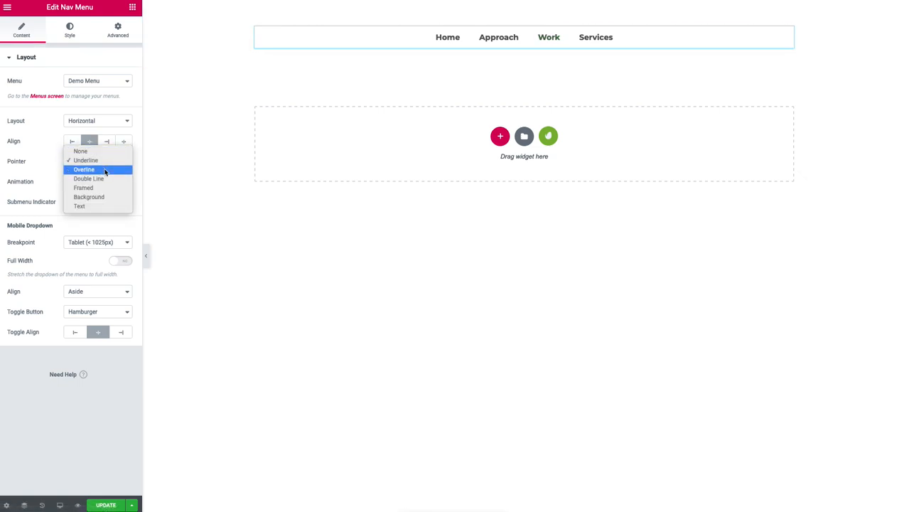
click(110, 197)
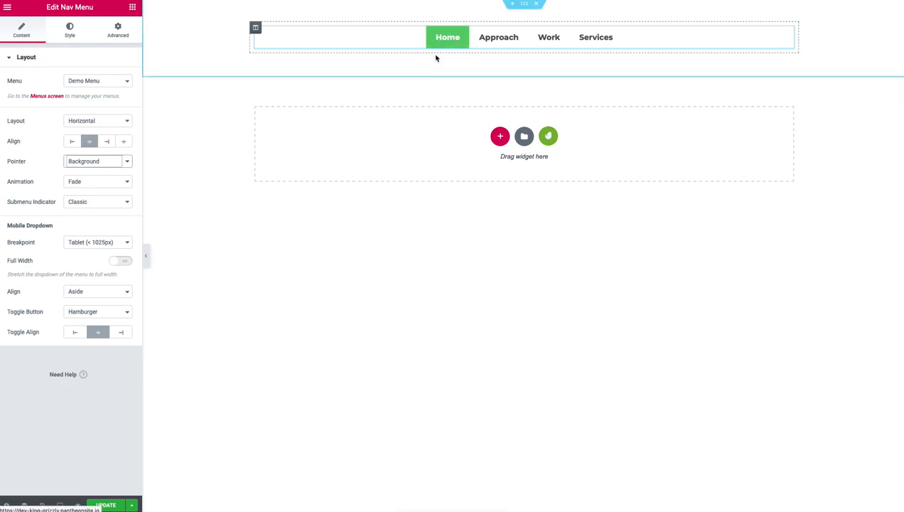
click(128, 184)
click(105, 191)
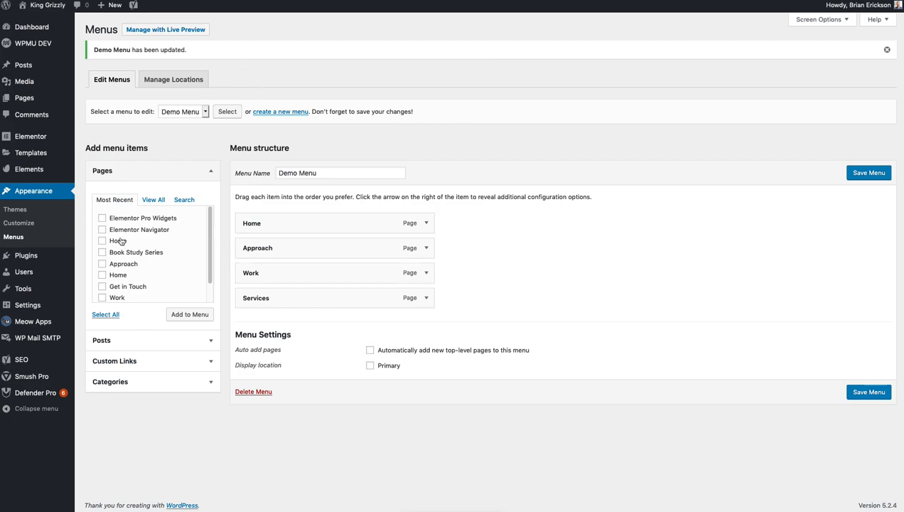
Step: In the WordPress menu editor, add a custom link to Demo Menu with URL "#" and link text "Custom Link"
scroll(121, 240, down, 2)
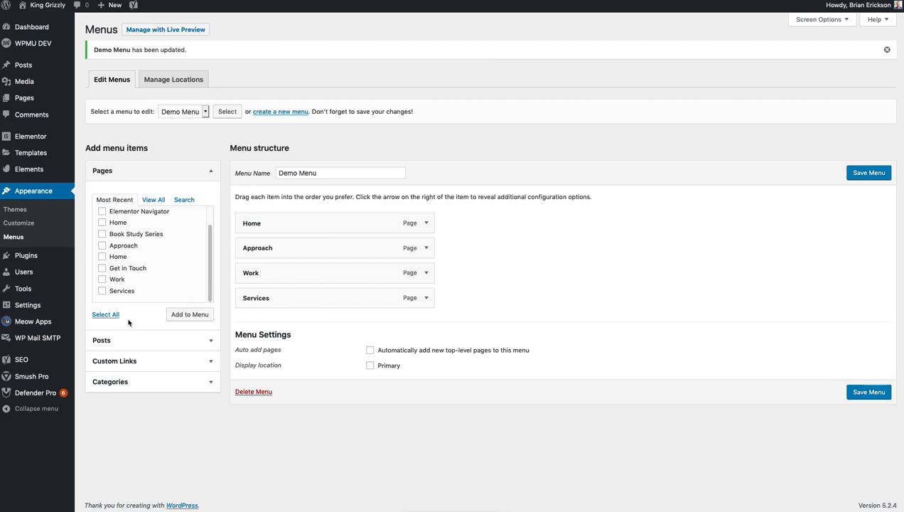
click(111, 361)
drag(164, 244, 125, 243)
text(#)
key(Tab)
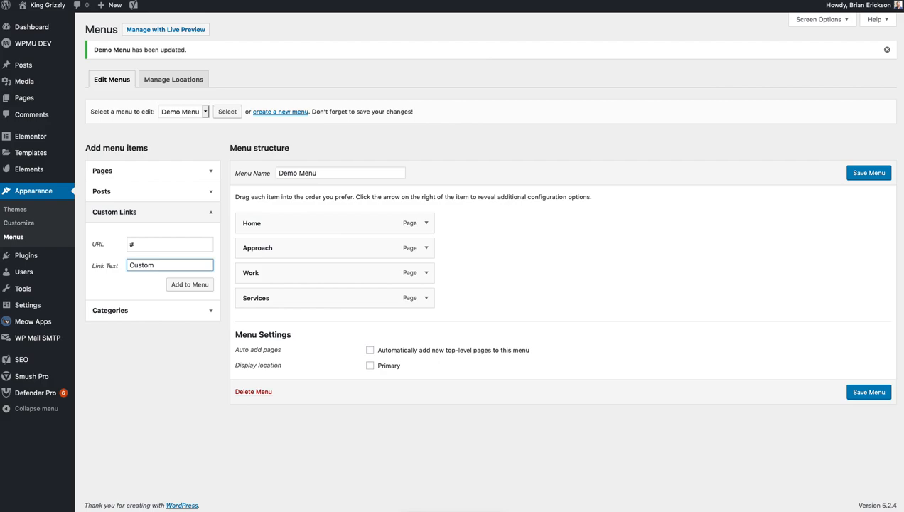
click(177, 284)
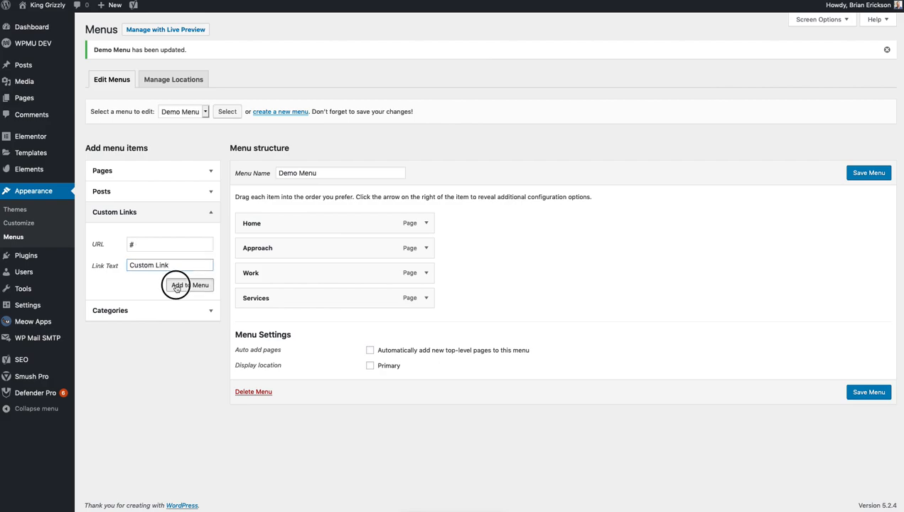
Step: Build a submenu under Approach from Custom Link and a new custom link "Another Link" with URL "#", and save Demo Menu
drag(277, 326, 293, 274)
click(184, 244)
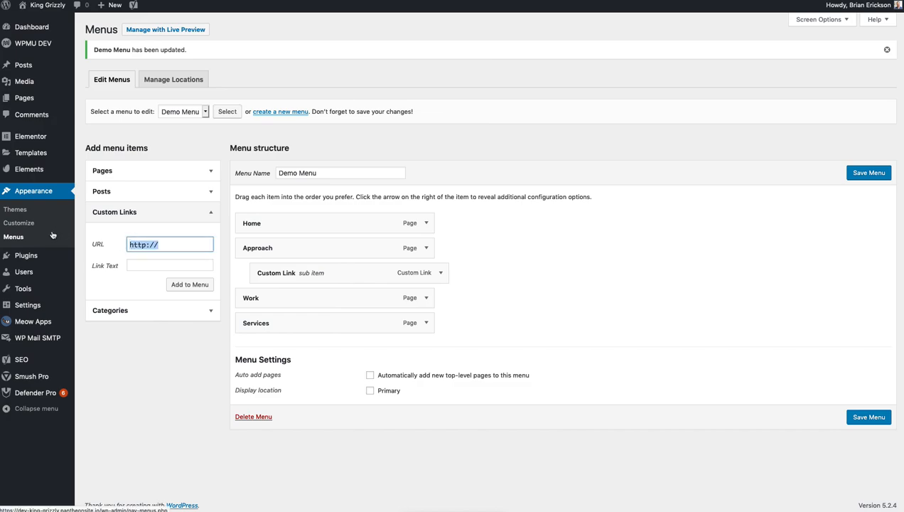
text(#)
key(Tab)
text(Another Link)
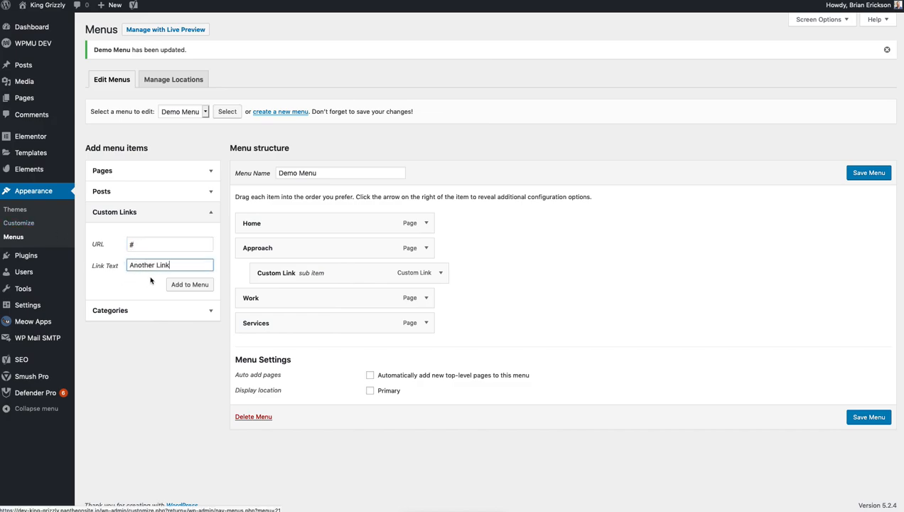
click(176, 285)
drag(269, 353, 293, 295)
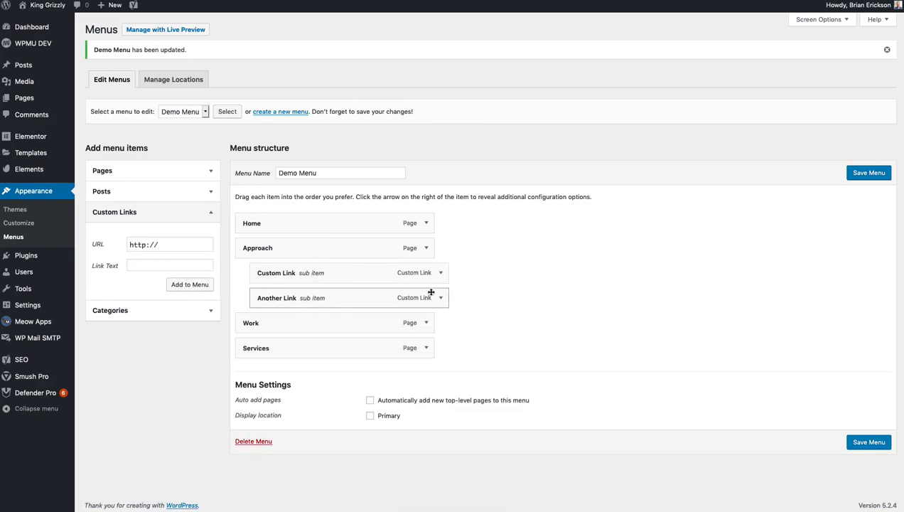
click(854, 177)
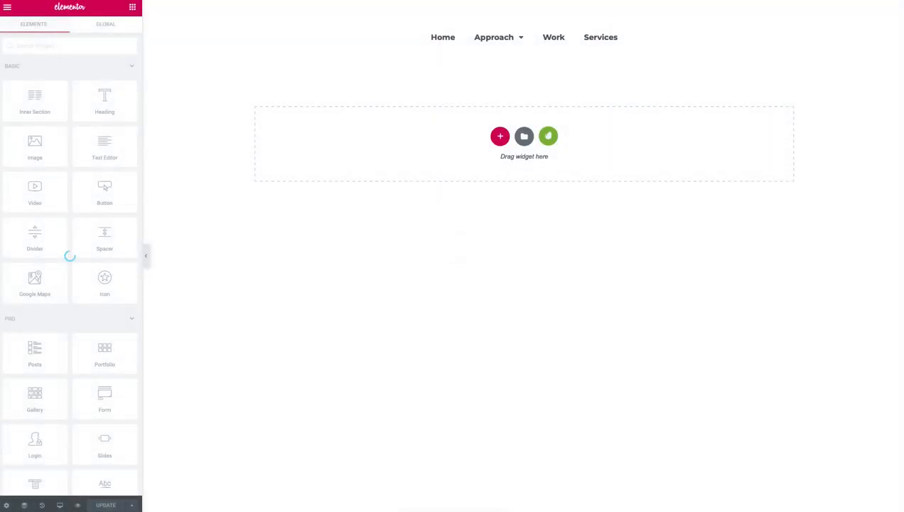
Step: Switch to the Elementor editor and set the nav menu's submenu indicator to Chevron
mouse_move(501, 41)
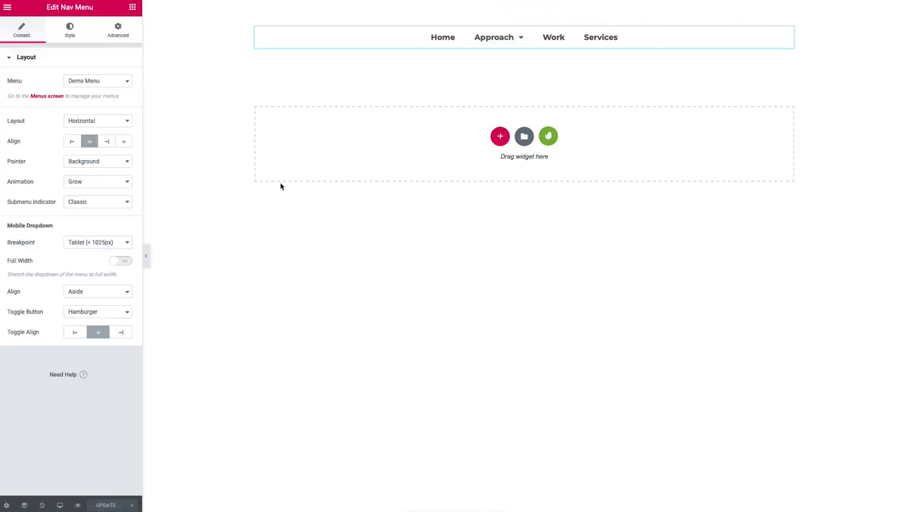
click(81, 203)
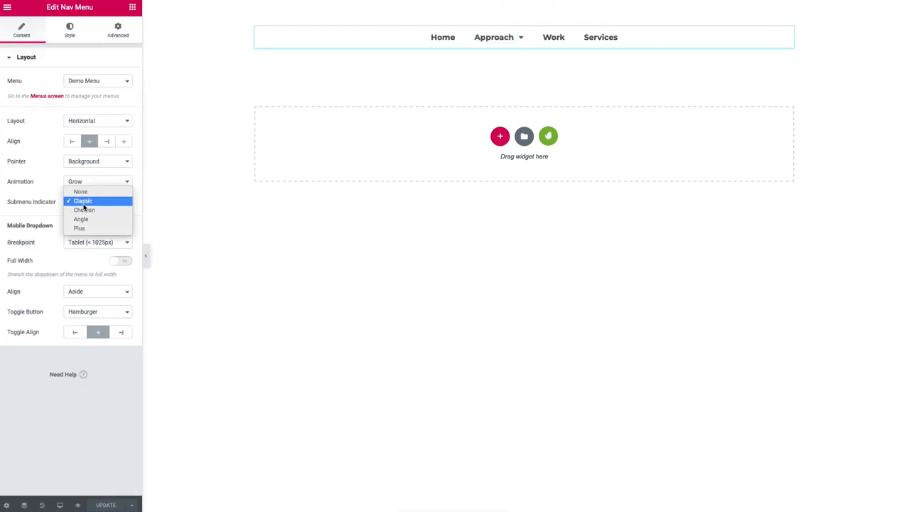
click(85, 209)
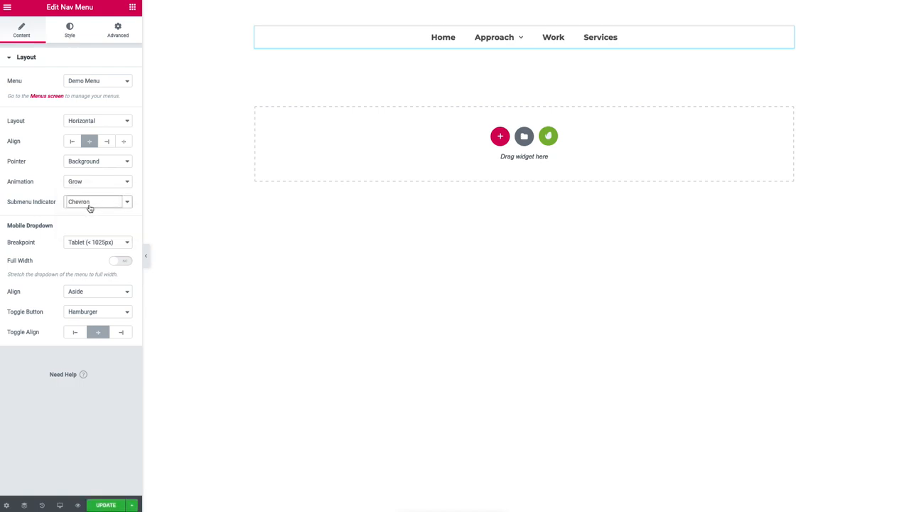
click(90, 206)
click(90, 204)
Step: Preview the page in tablet mode and set the nav menu's mobile dropdown breakpoint to Mobile (< 768px)
click(83, 245)
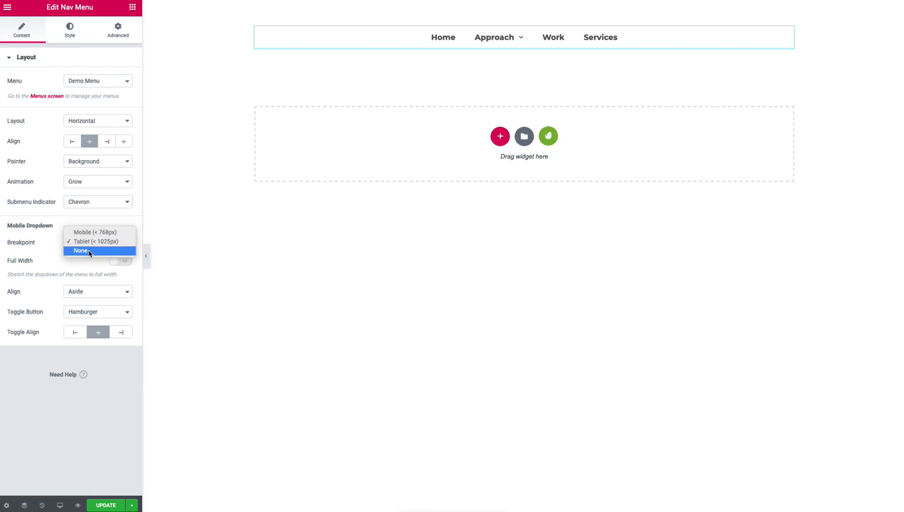
click(67, 260)
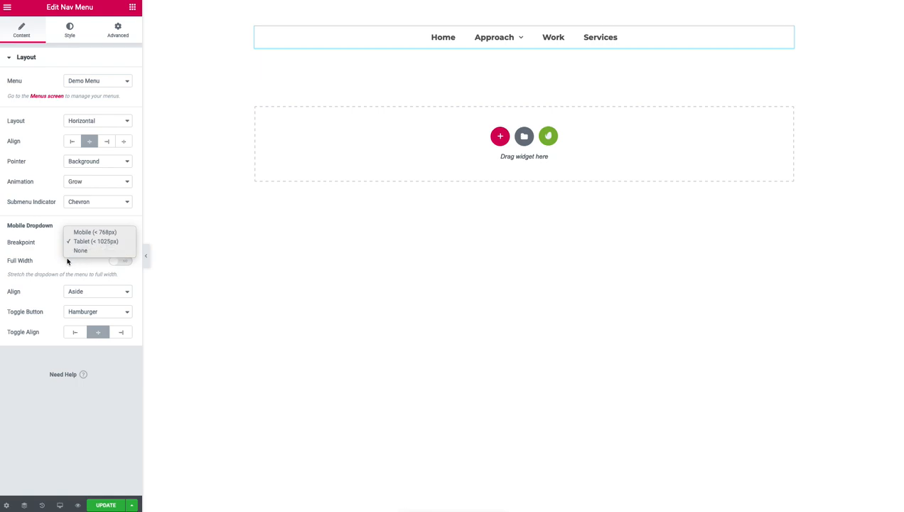
click(60, 504)
click(50, 469)
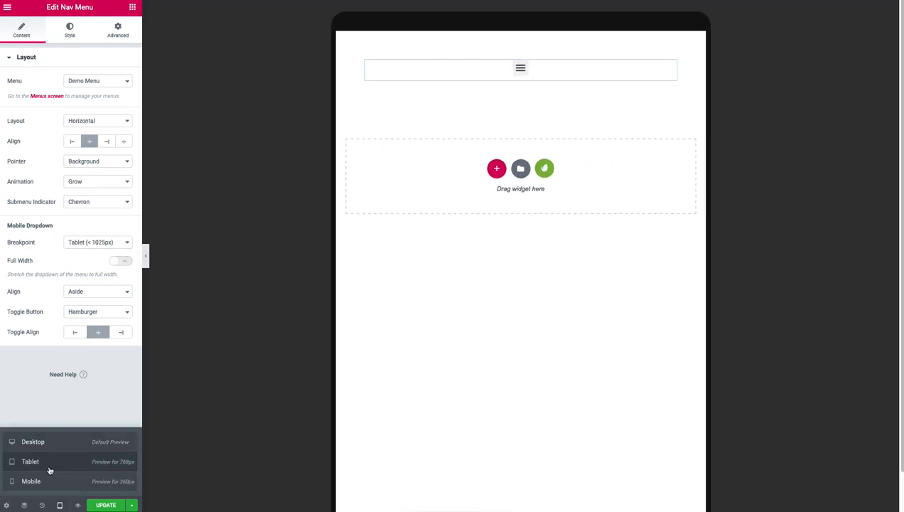
click(114, 247)
click(113, 233)
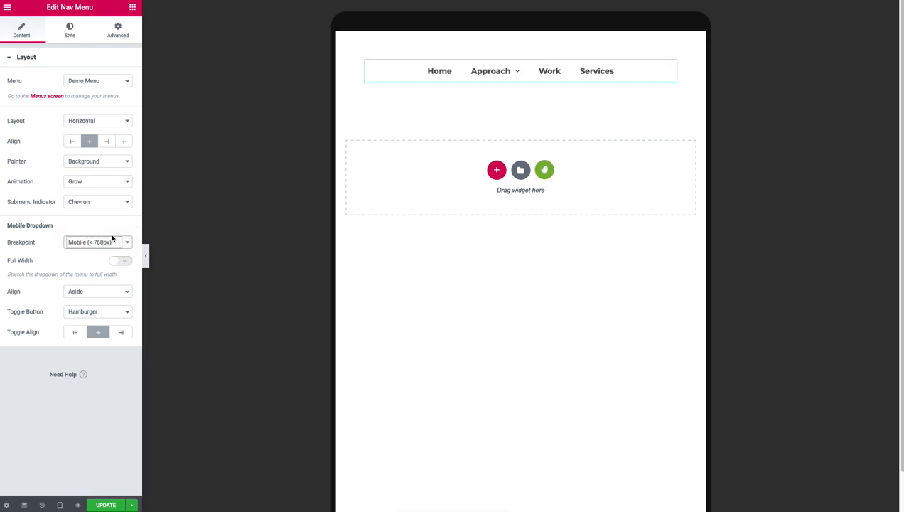
Step: Switch to the mobile preview and align the nav menu's hamburger toggle to the right
click(60, 504)
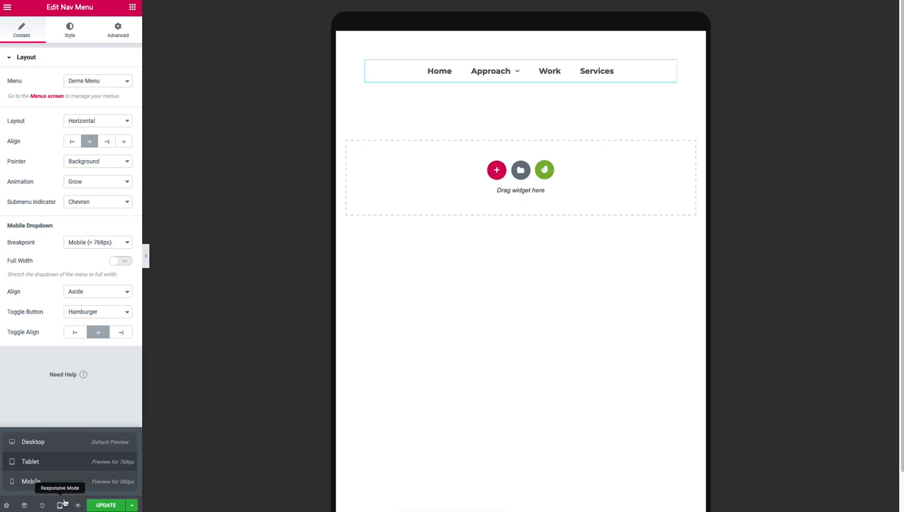
click(62, 482)
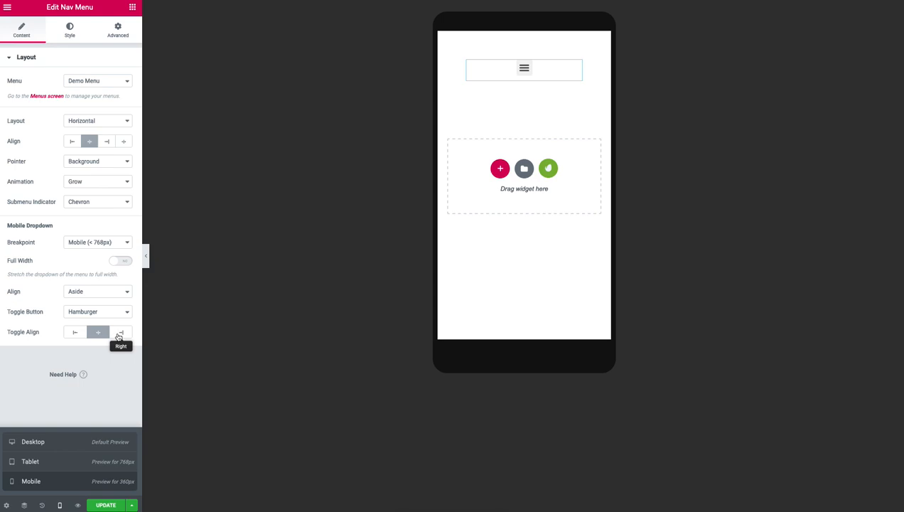
click(119, 334)
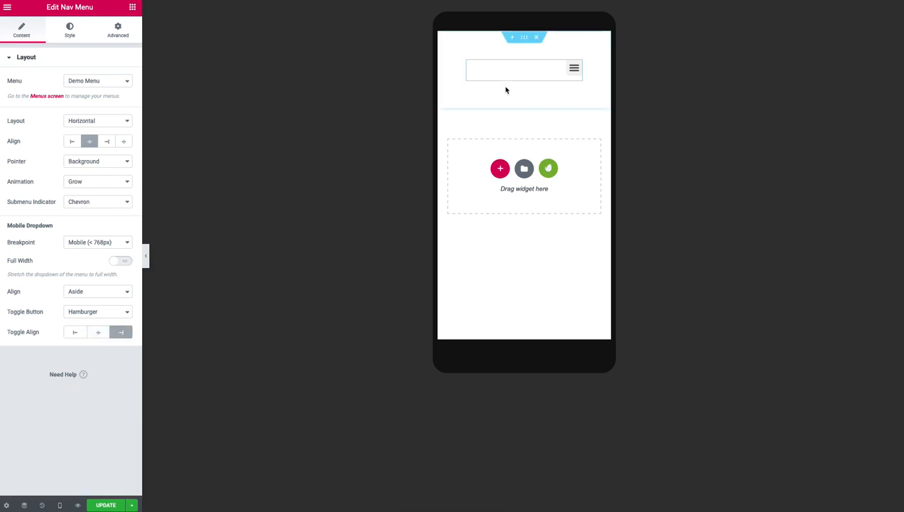
Step: Set the mobile padding of the section holding the nav menu to 25 px on all sides
click(524, 37)
click(118, 29)
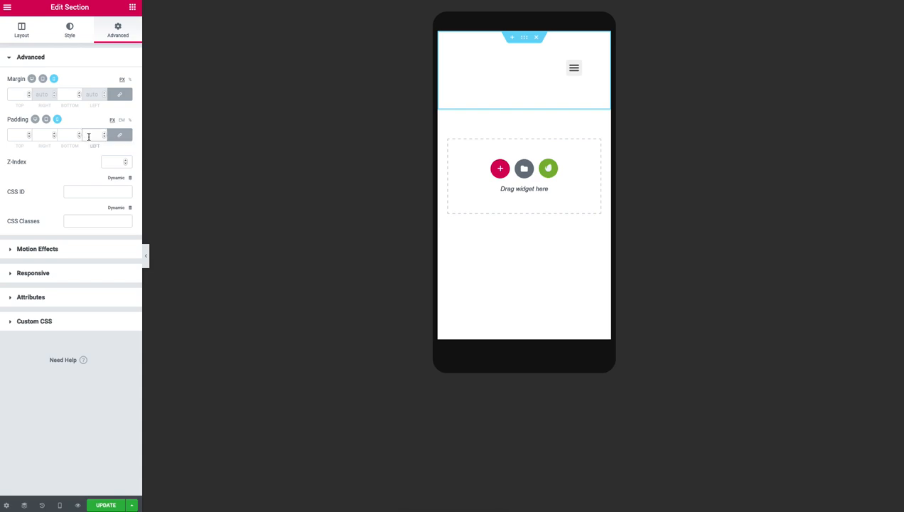
click(88, 135)
text(25)
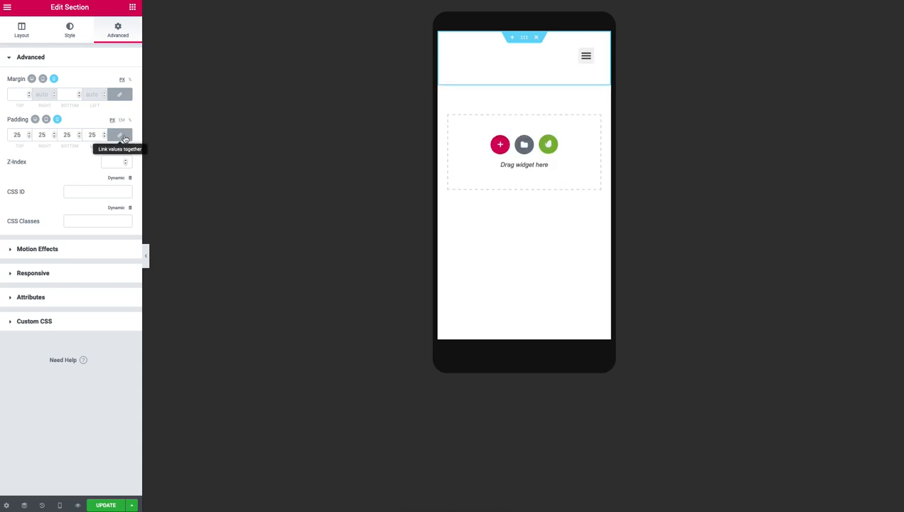
Step: Unlink the section's mobile padding values and set left and right to 15 px, top and bottom to 10 px
click(122, 137)
double_click(91, 135)
text(1)
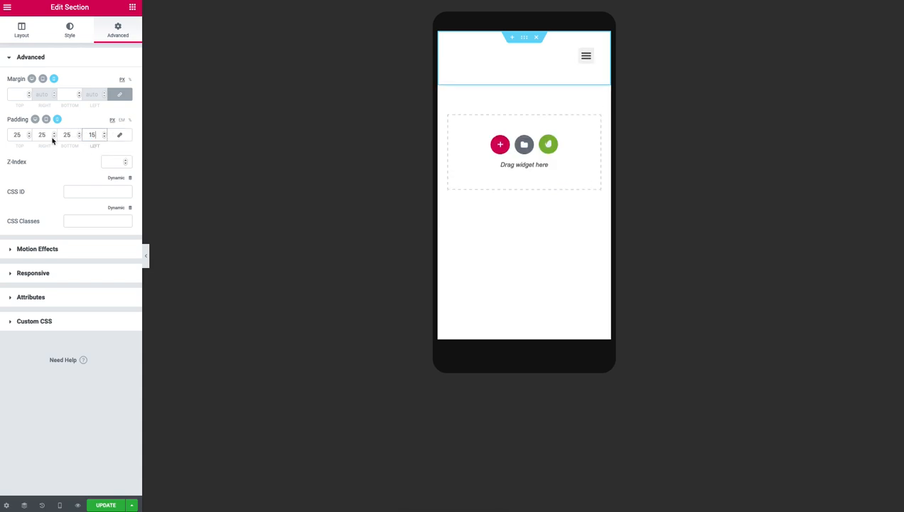
double_click(42, 135)
text(15)
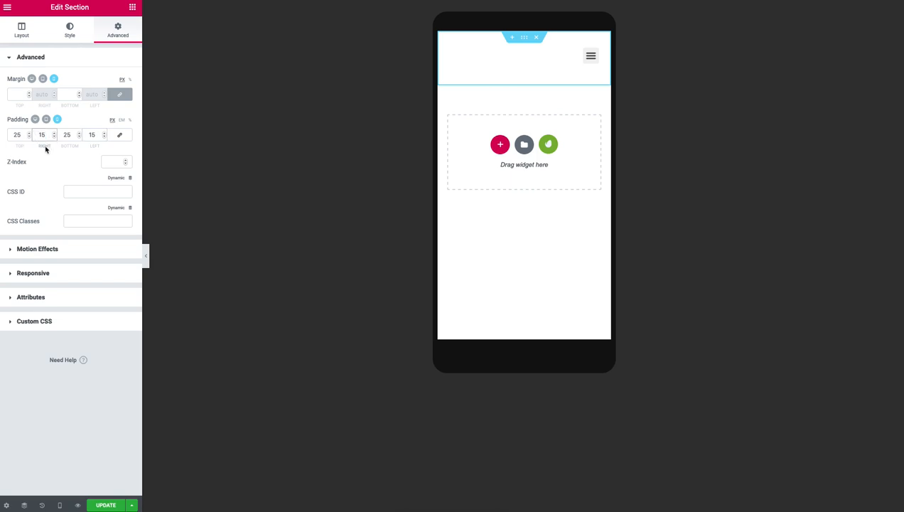
double_click(68, 135)
text(10)
double_click(17, 135)
text(10)
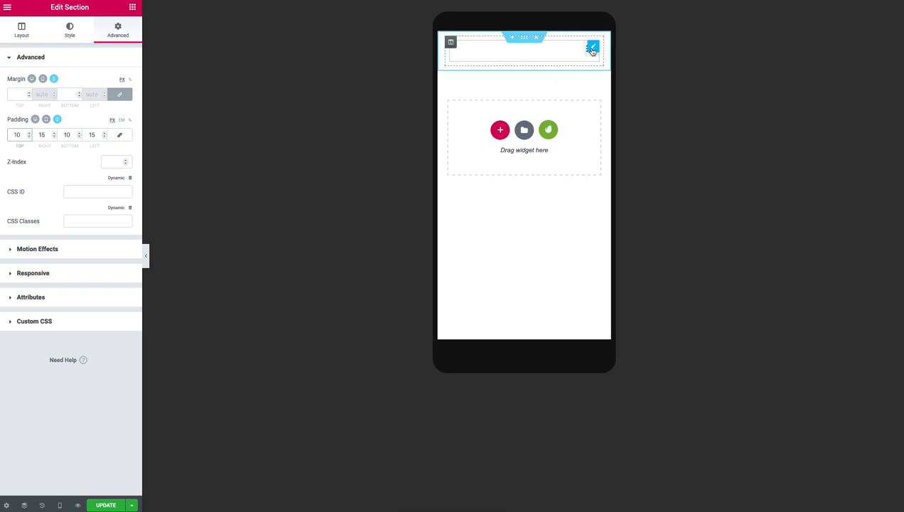
Step: Return to the desktop preview and open the nav menu's style settings
click(60, 505)
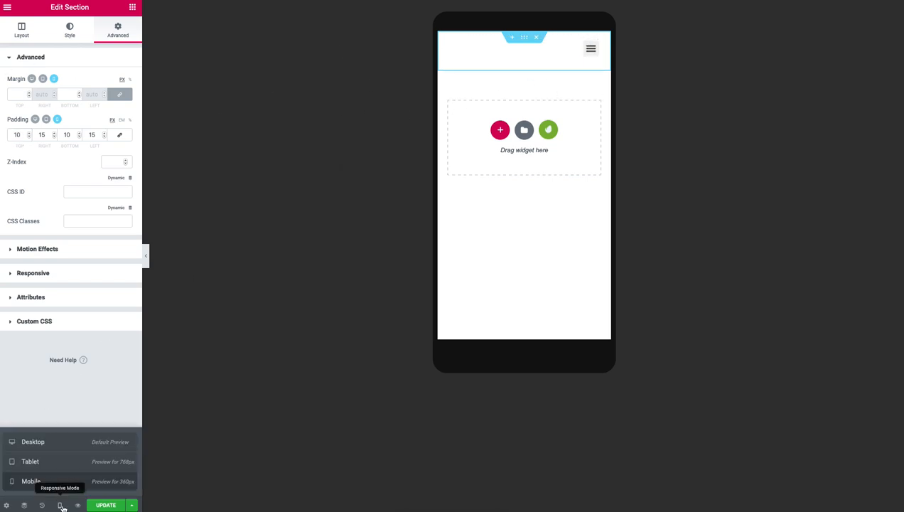
click(47, 445)
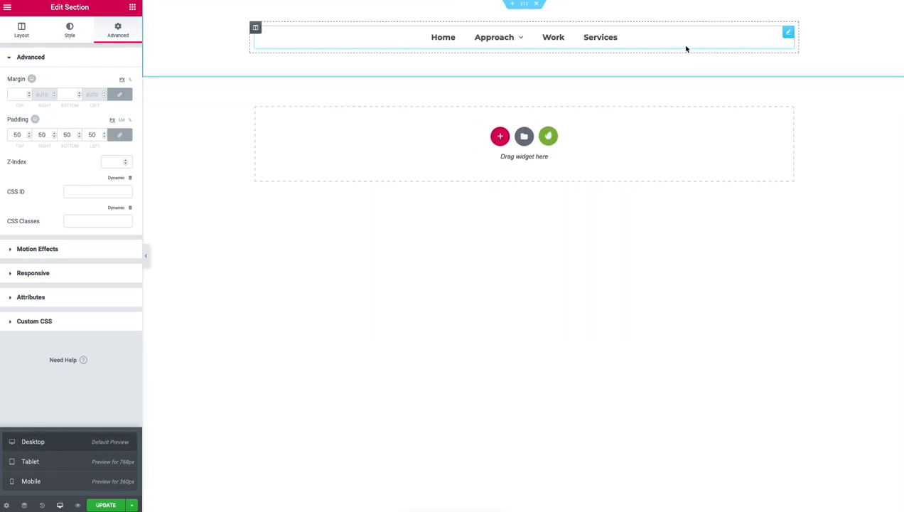
click(686, 48)
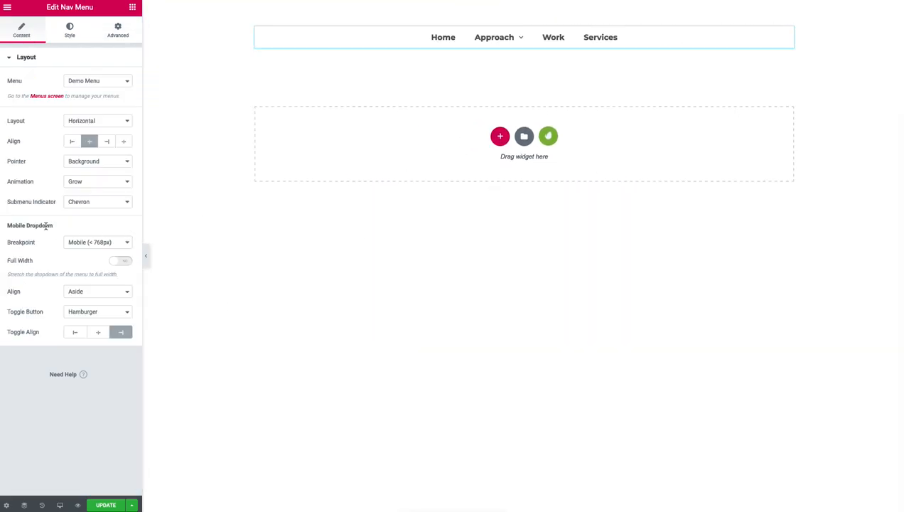
click(68, 37)
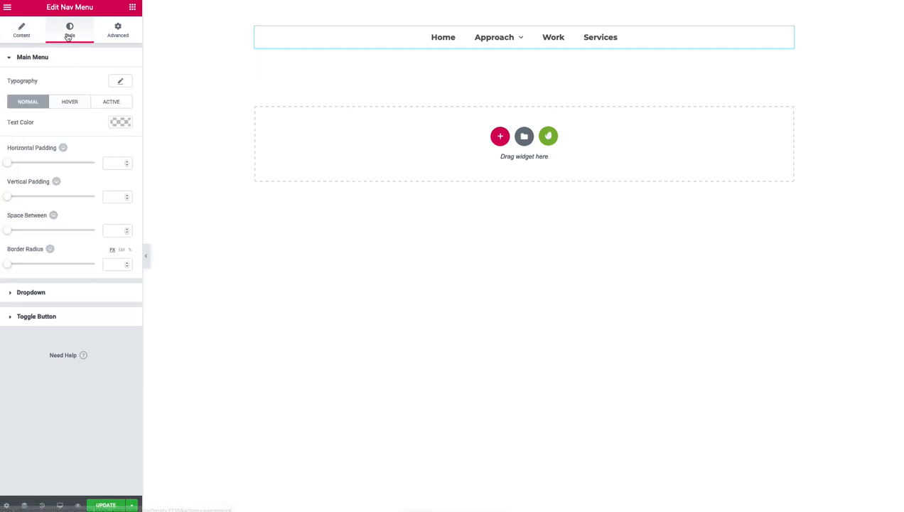
Step: Try the Mouse Memoirs font family for the main menu typography and settle on Play
click(120, 81)
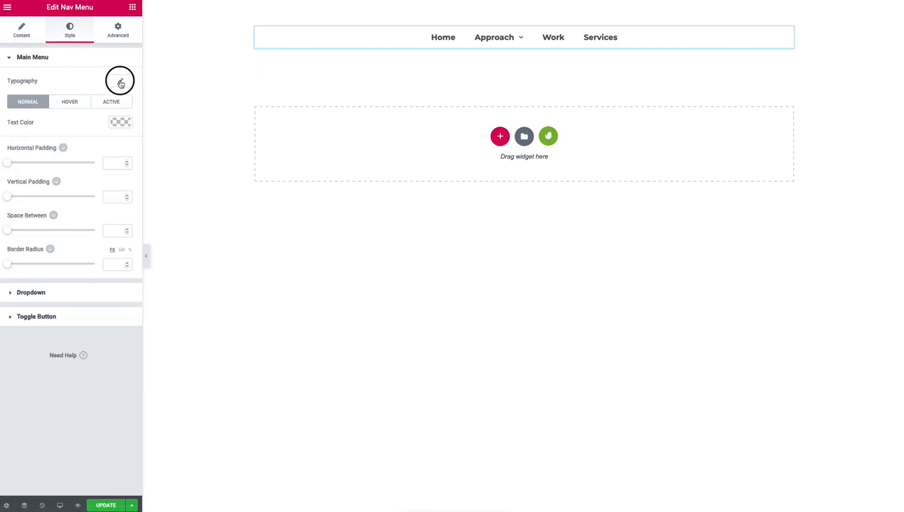
click(107, 106)
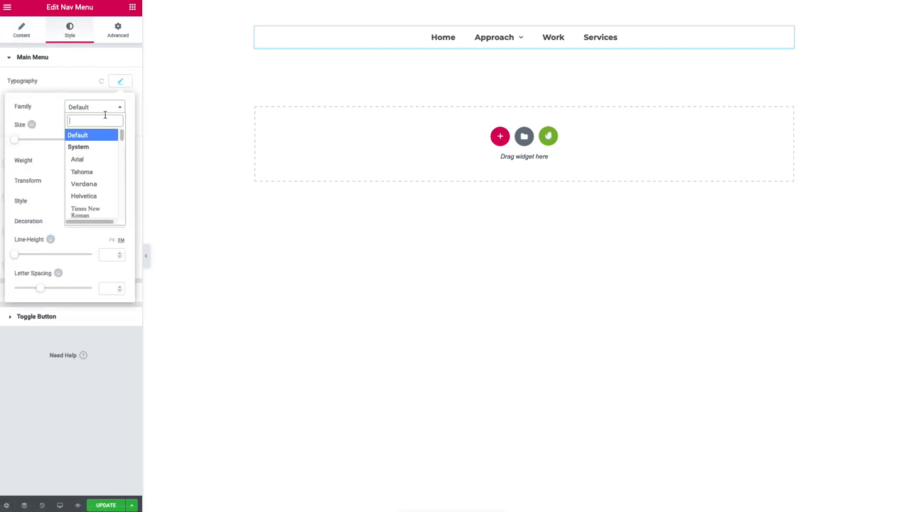
drag(120, 137, 121, 183)
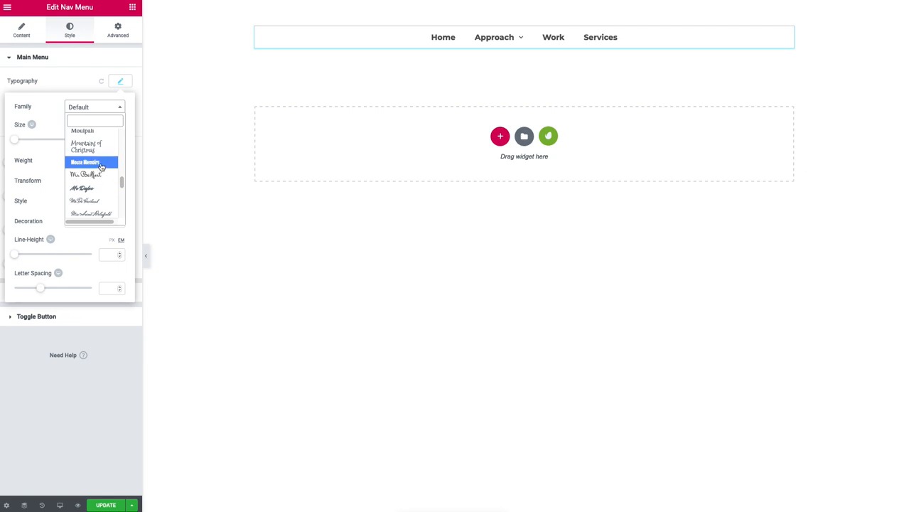
click(102, 167)
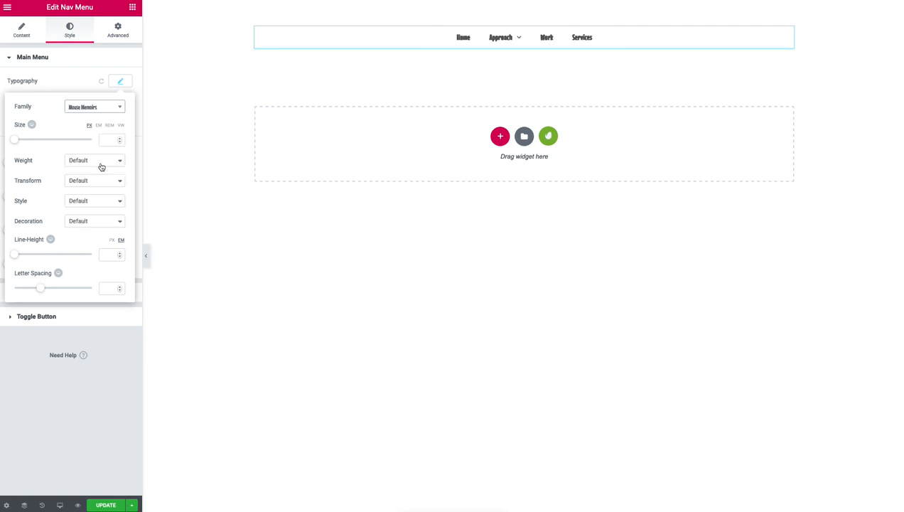
click(118, 107)
drag(119, 180, 122, 190)
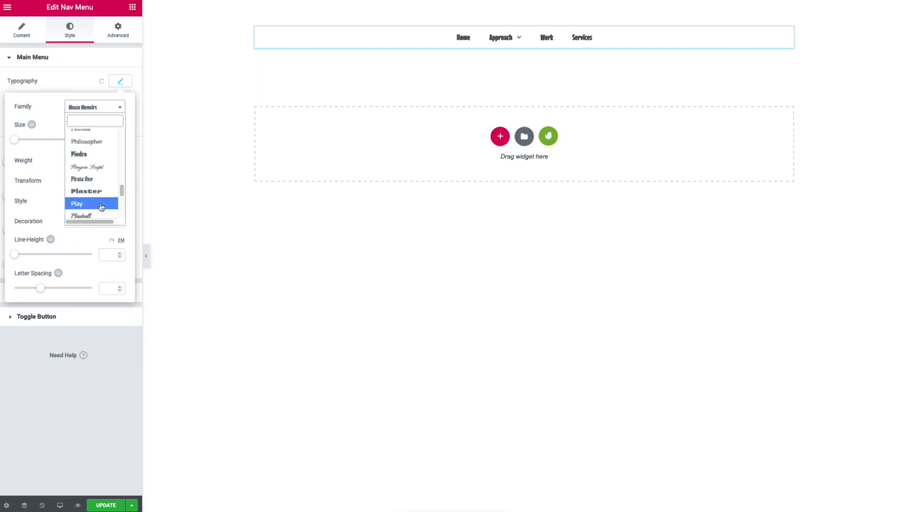
click(101, 206)
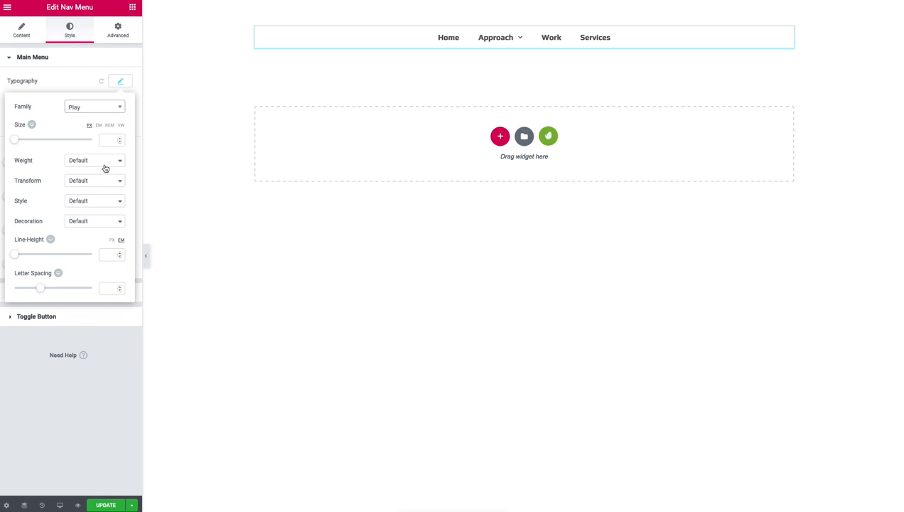
Step: Try a main menu font size of 1.5 rem and settle on 1.25 rem
click(109, 125)
click(111, 139)
text(1.5)
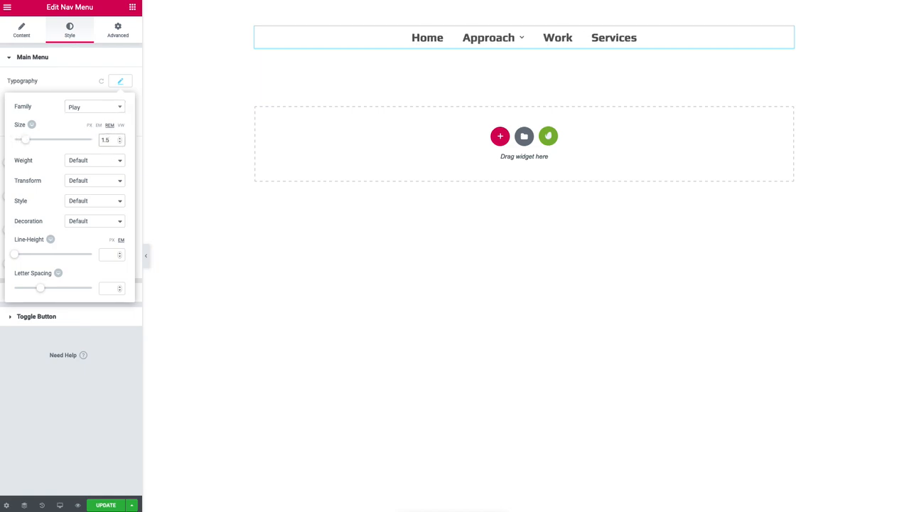
double_click(106, 139)
text(1.25)
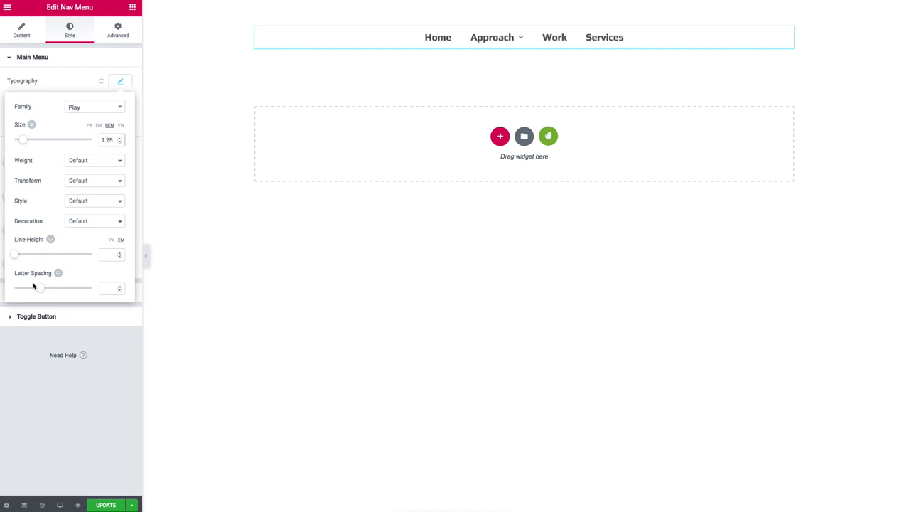
Step: Increase the main menu's letter spacing to 1.7 and set its text transform to Uppercase
drag(39, 288, 47, 285)
click(71, 182)
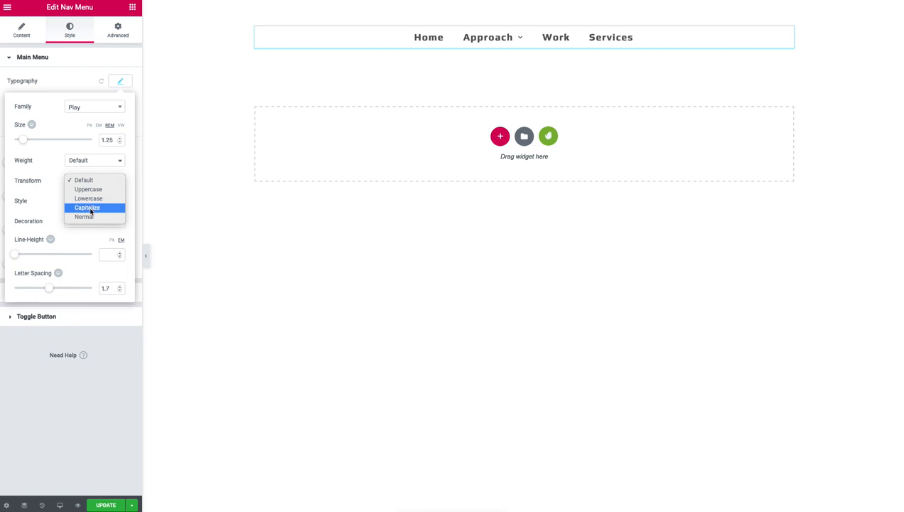
click(90, 190)
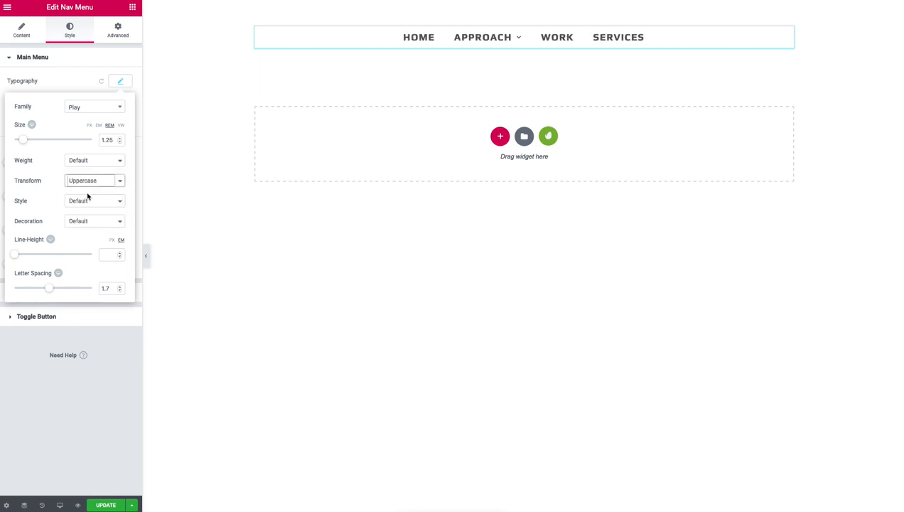
Step: Reduce the main menu's font size to 1 rem
drag(112, 140, 97, 139)
text(1)
key(BackSpace)
text(0.9)
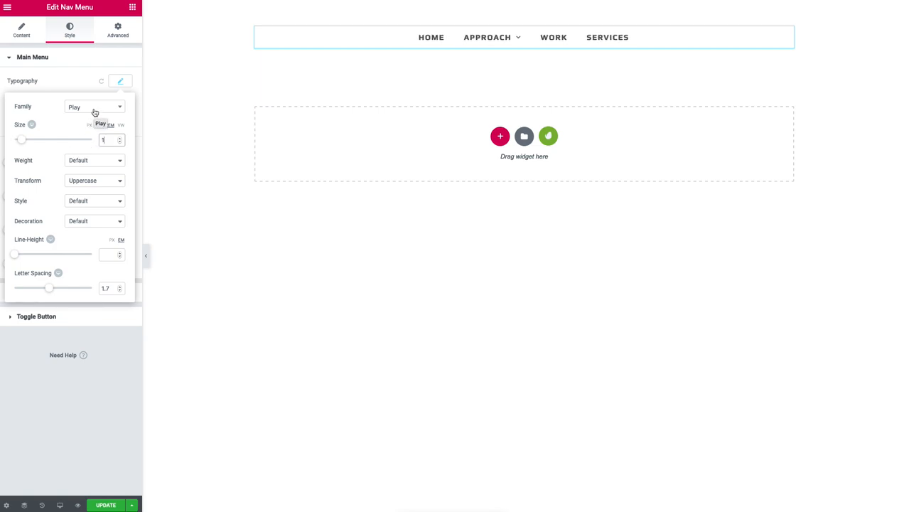
Step: Set the main menu's font family to Montserrat and its font weight to 400
click(95, 110)
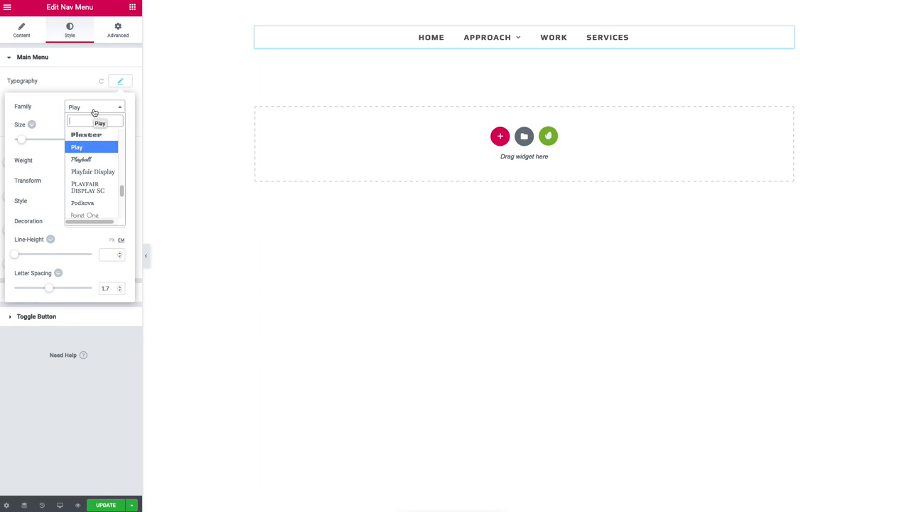
text(monts)
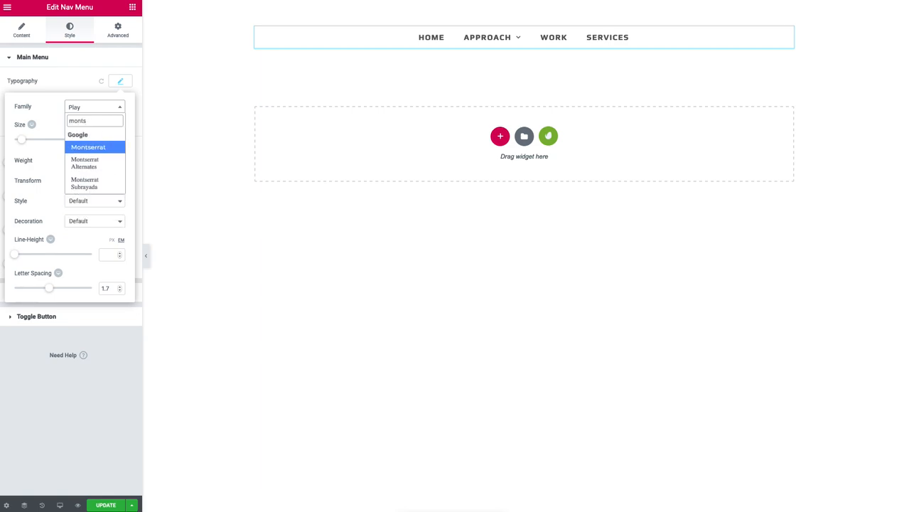
key(Return)
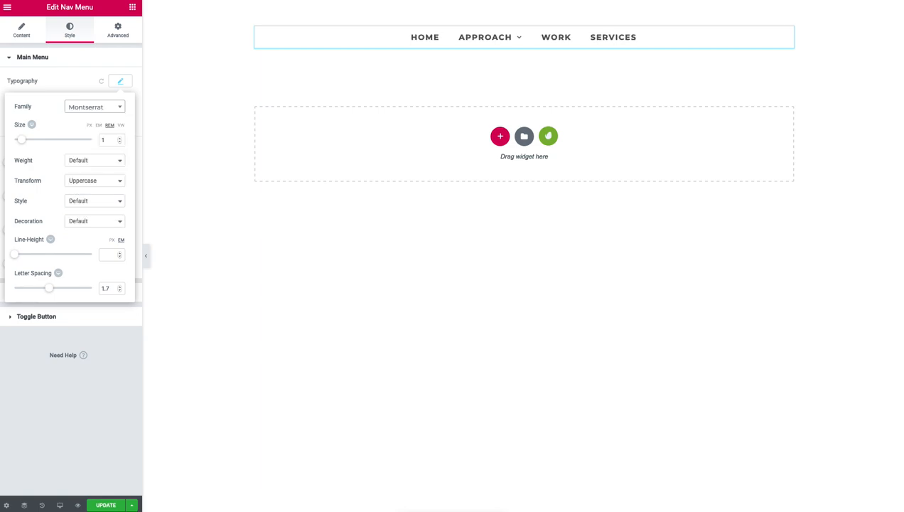
click(74, 162)
click(86, 106)
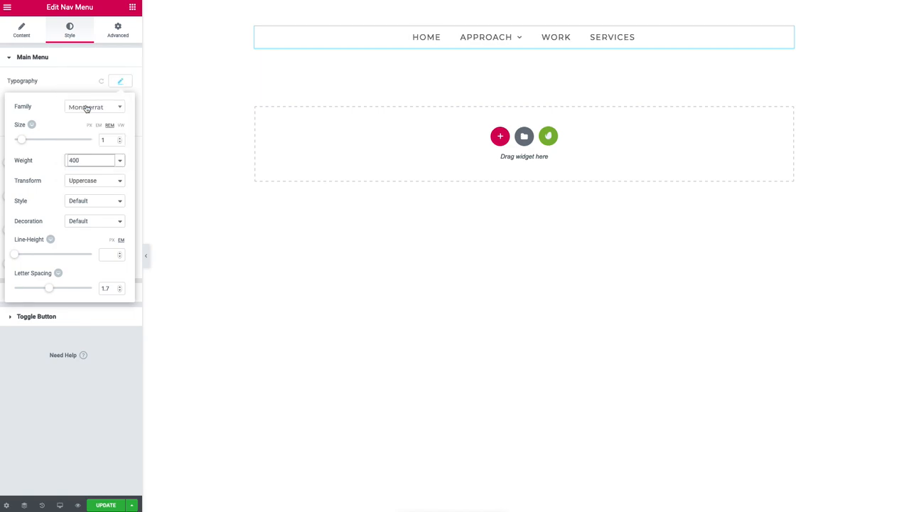
Step: Set the main menu's letter spacing to 3 and its font size to 0.9 rem
drag(48, 291, 55, 288)
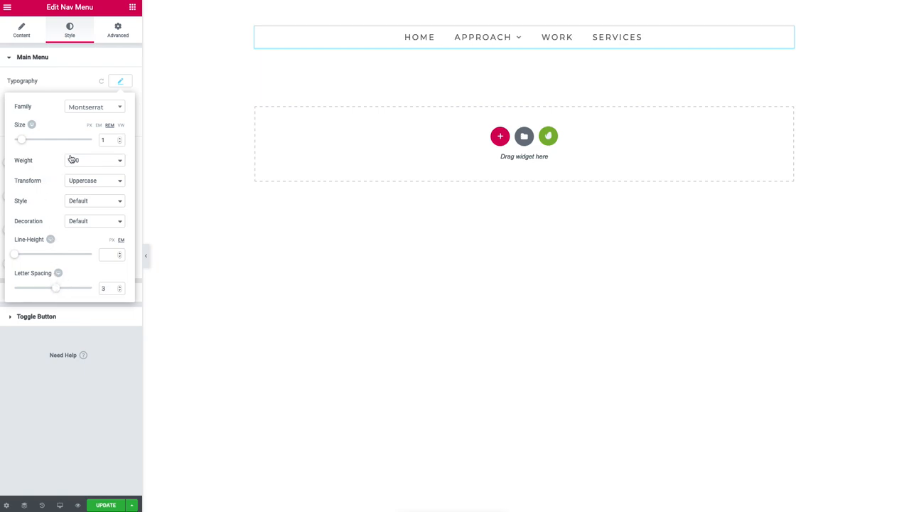
drag(24, 140, 21, 140)
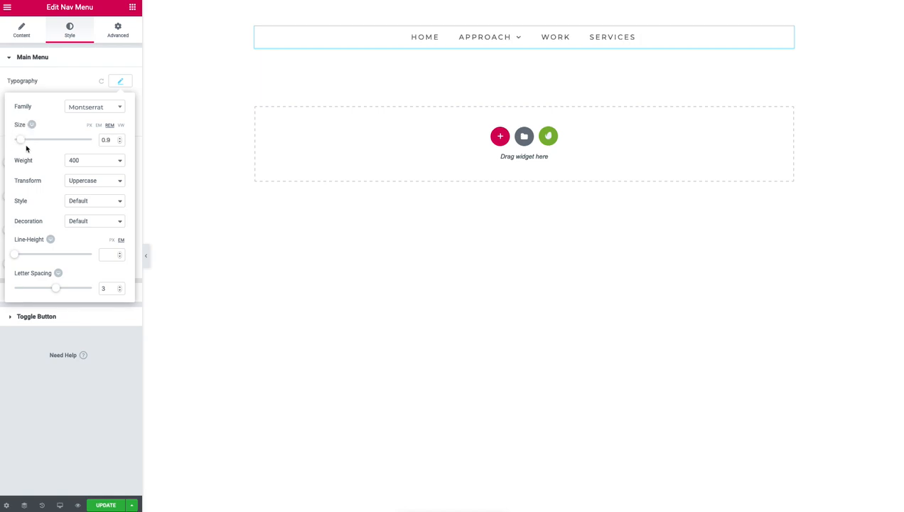
click(50, 407)
Step: Try navy and green for the main menu's normal text color and settle on a dark magenta-purple
click(119, 122)
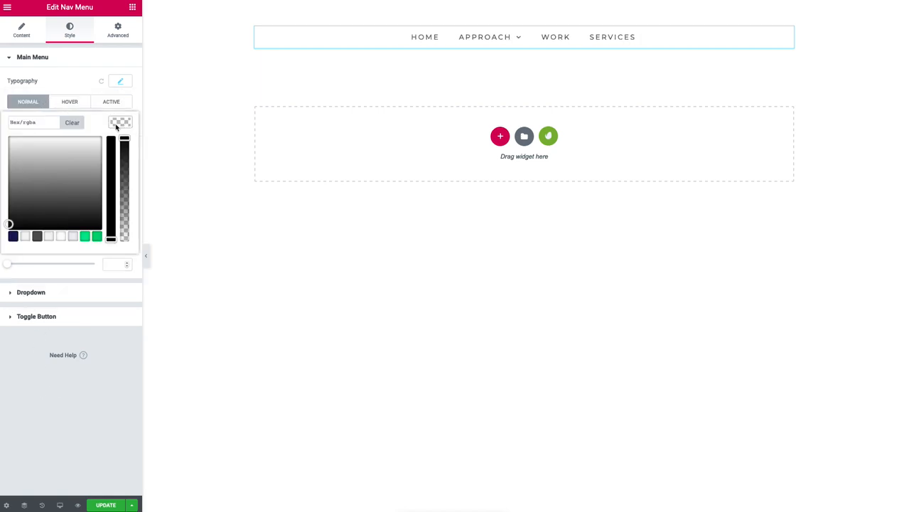
click(13, 237)
click(86, 237)
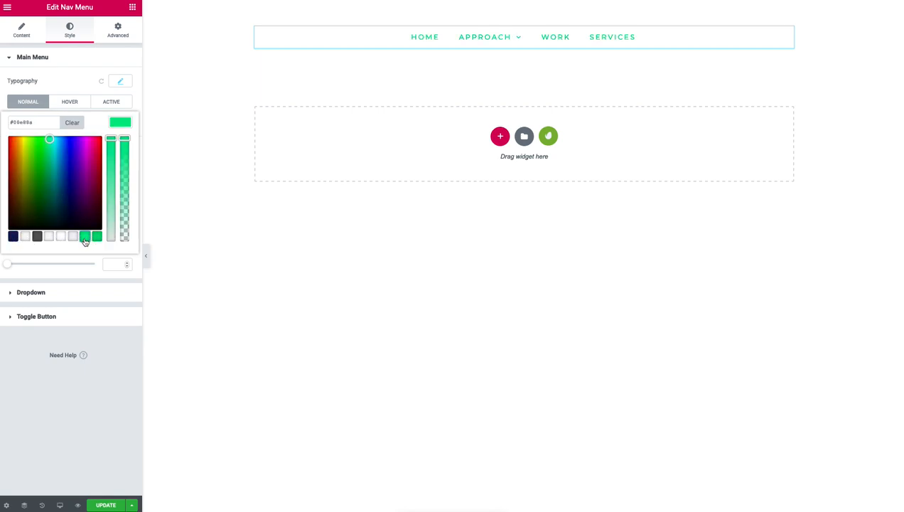
drag(59, 153, 89, 168)
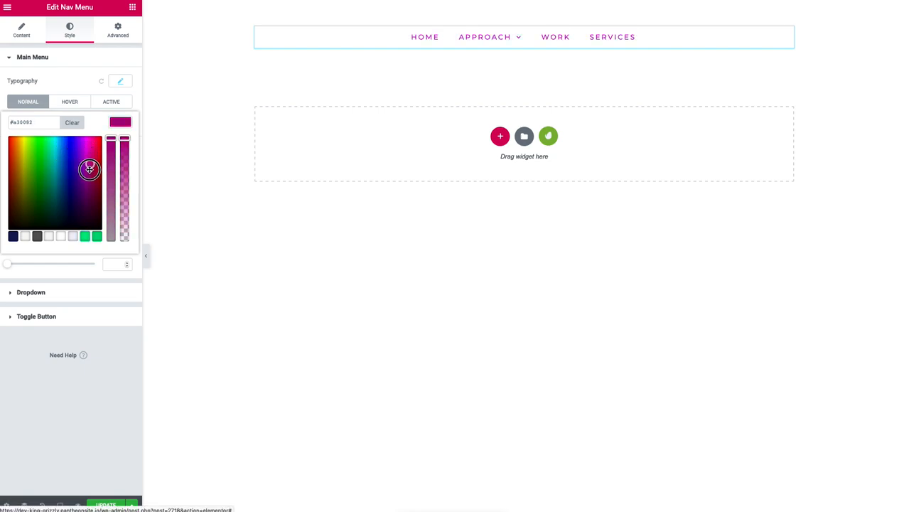
click(99, 397)
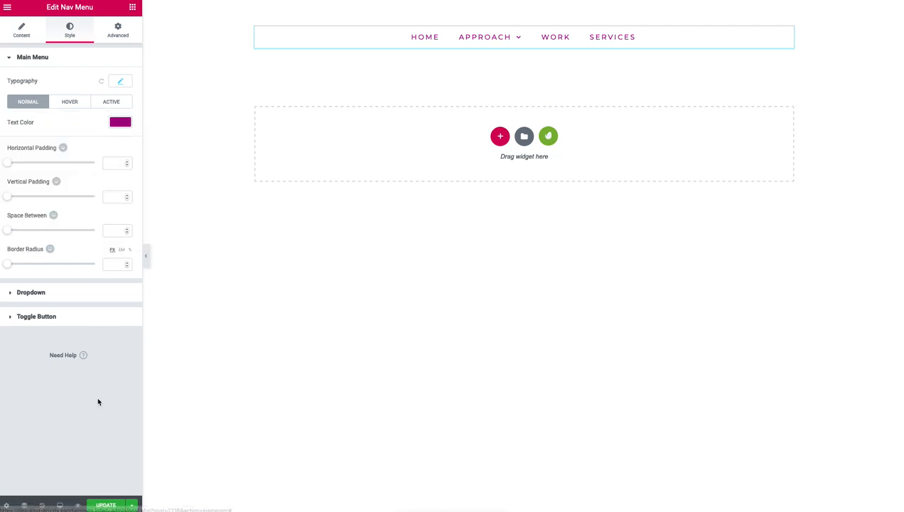
Step: Set the main menu's font weight to 600
click(120, 81)
click(88, 161)
click(87, 164)
click(88, 164)
click(87, 160)
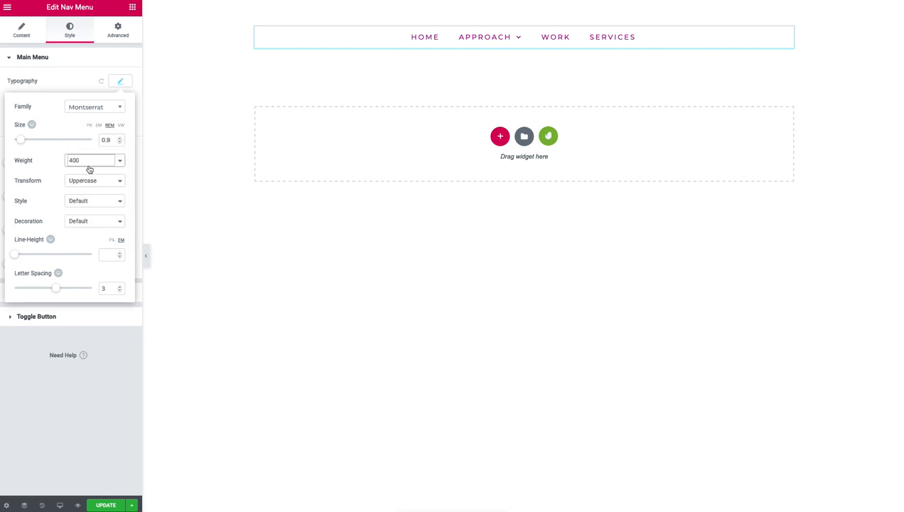
click(119, 162)
click(112, 169)
click(120, 163)
click(113, 172)
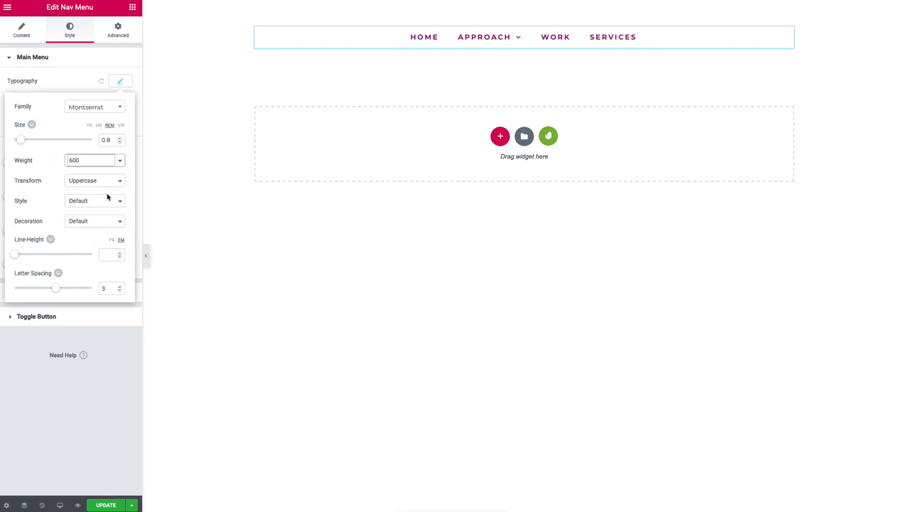
click(87, 379)
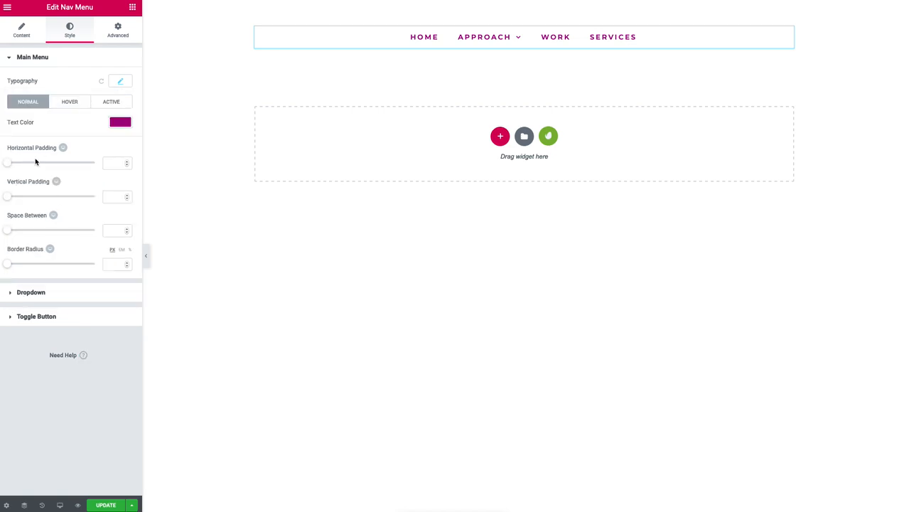
Step: Increase the main menu's horizontal padding to 35 and its vertical padding to 26
drag(8, 164, 43, 163)
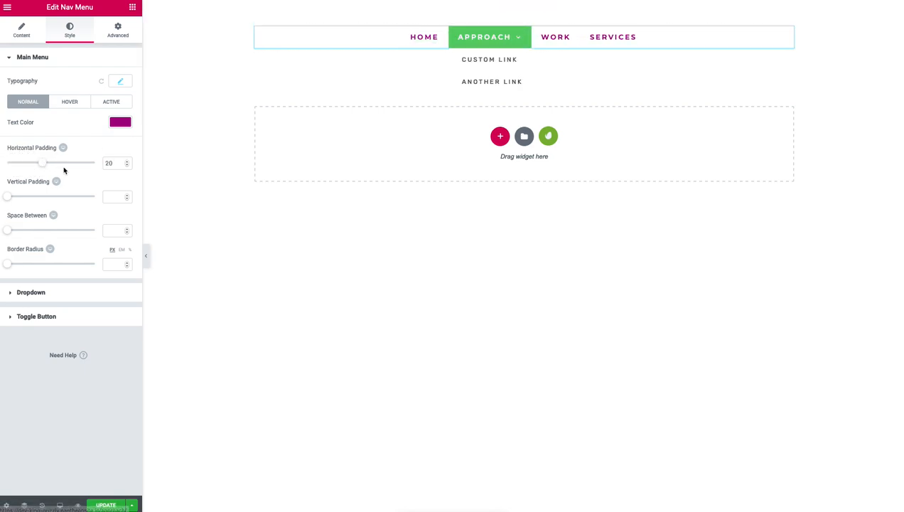
drag(42, 163, 68, 162)
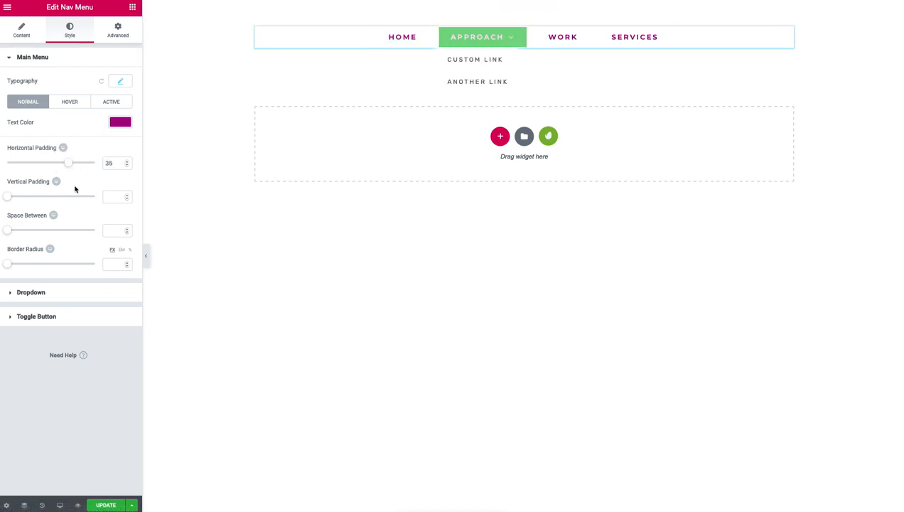
drag(8, 196, 63, 196)
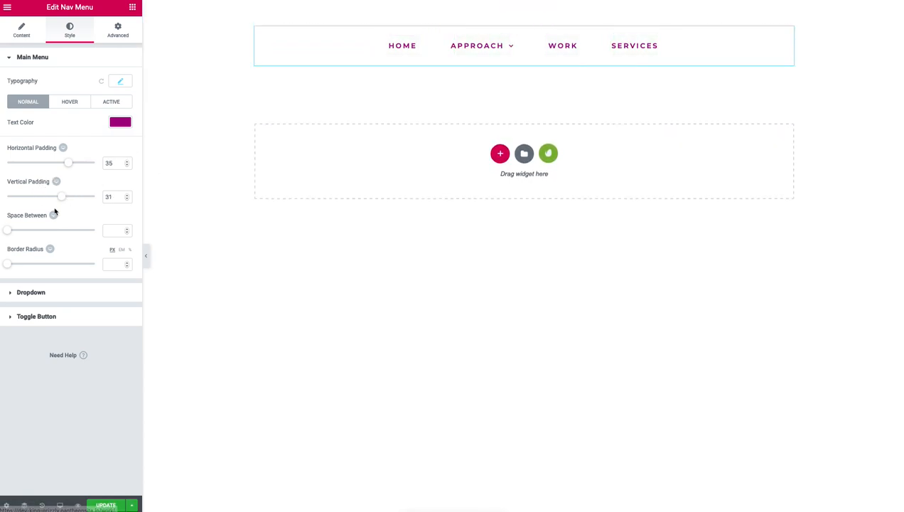
drag(59, 199, 52, 196)
Step: Space the main menu items with space between 27, border radius 52, horizontal padding 42 and vertical padding 10
drag(6, 230, 30, 230)
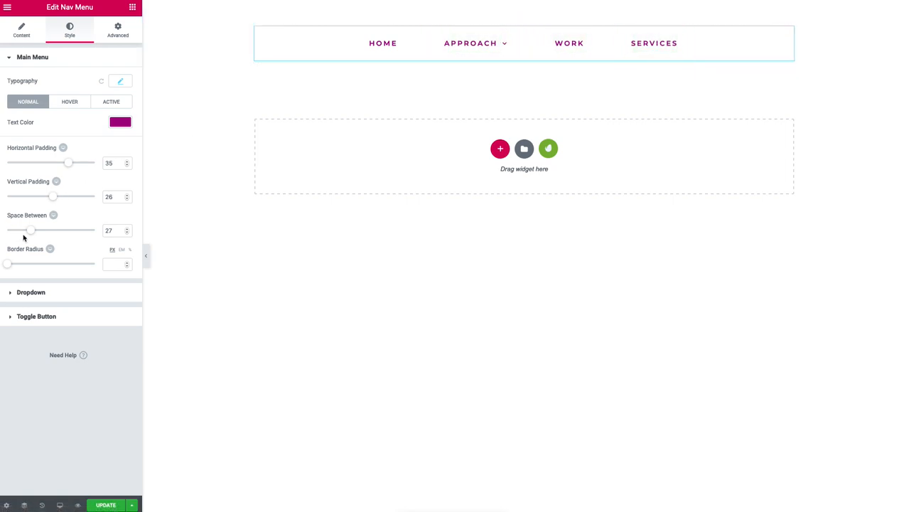
drag(8, 263, 54, 264)
mouse_move(67, 165)
mouse_down()
mouse_move(29, 166)
mouse_move(81, 166)
mouse_up()
drag(53, 197, 26, 196)
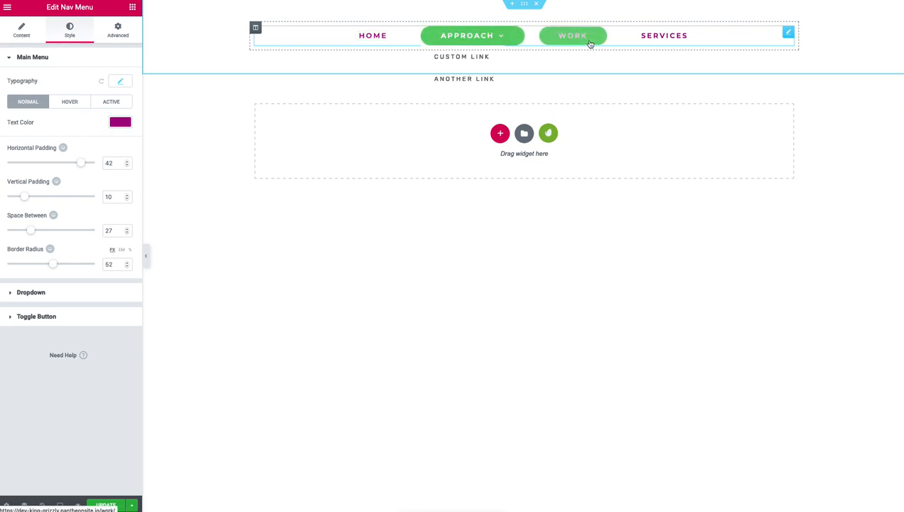
click(32, 297)
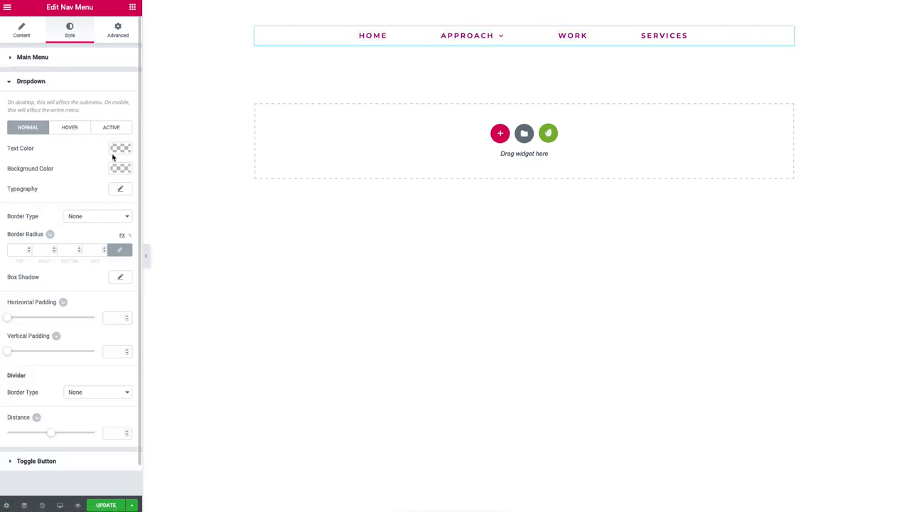
mouse_move(494, 39)
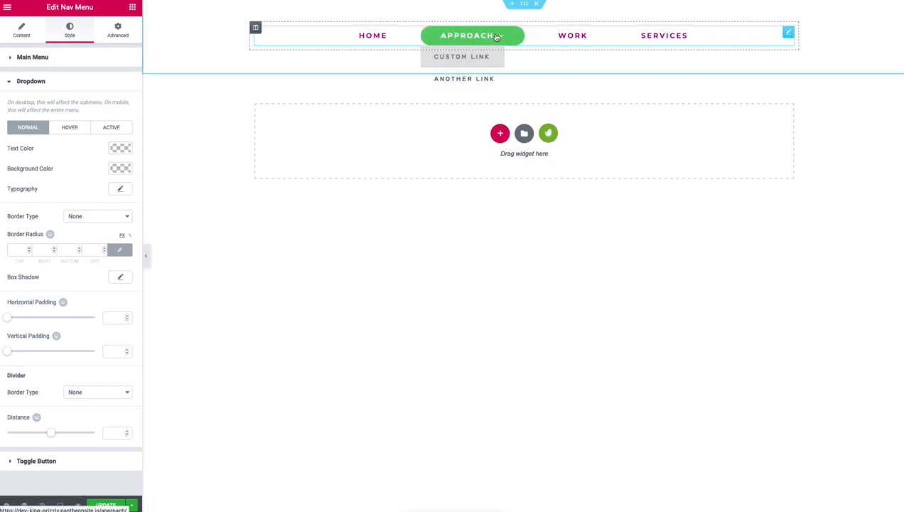
click(23, 58)
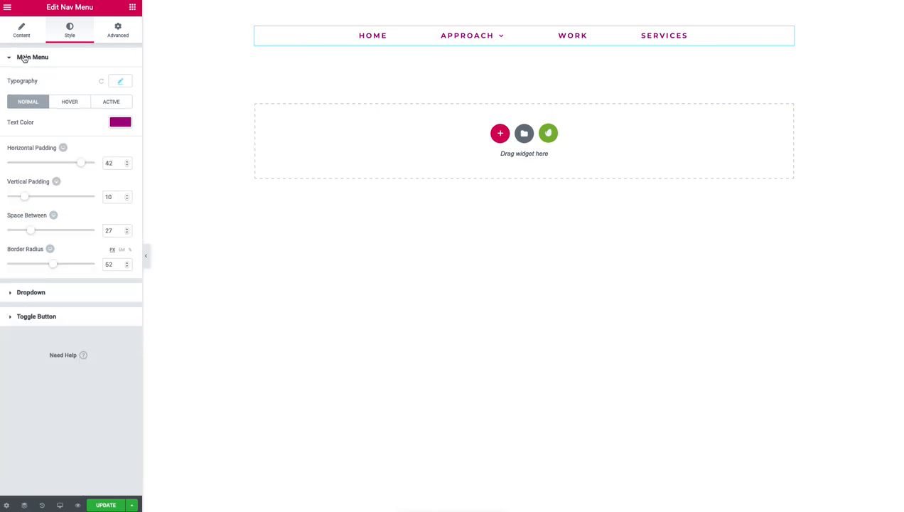
Step: Set the main menu's hover pointer color to purple #b300c4 and preview it on the menu items
click(70, 102)
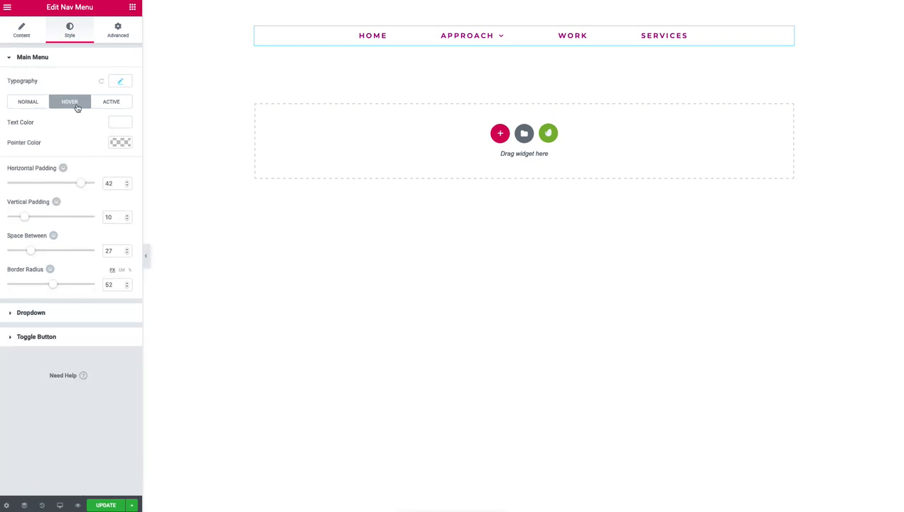
click(120, 143)
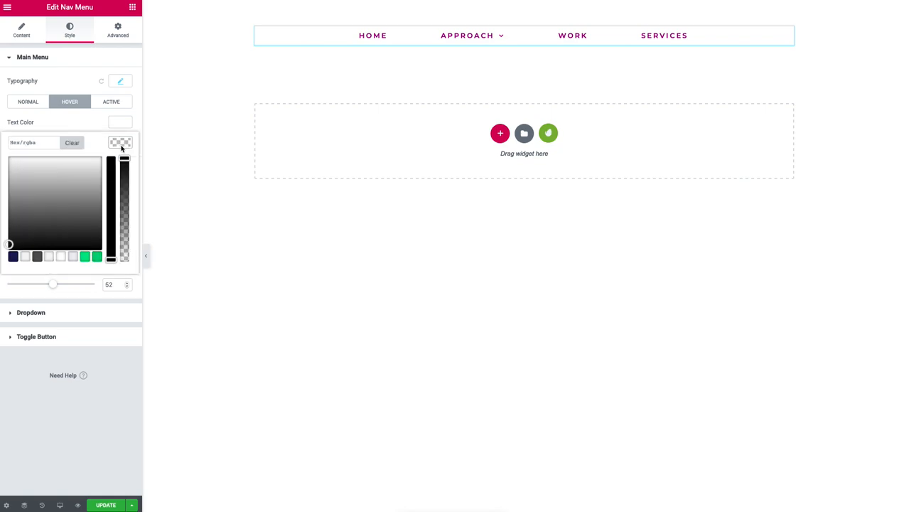
mouse_move(92, 163)
mouse_down()
mouse_move(103, 156)
mouse_move(113, 173)
mouse_move(116, 154)
mouse_move(89, 167)
mouse_move(87, 182)
mouse_move(85, 171)
mouse_up()
click(85, 125)
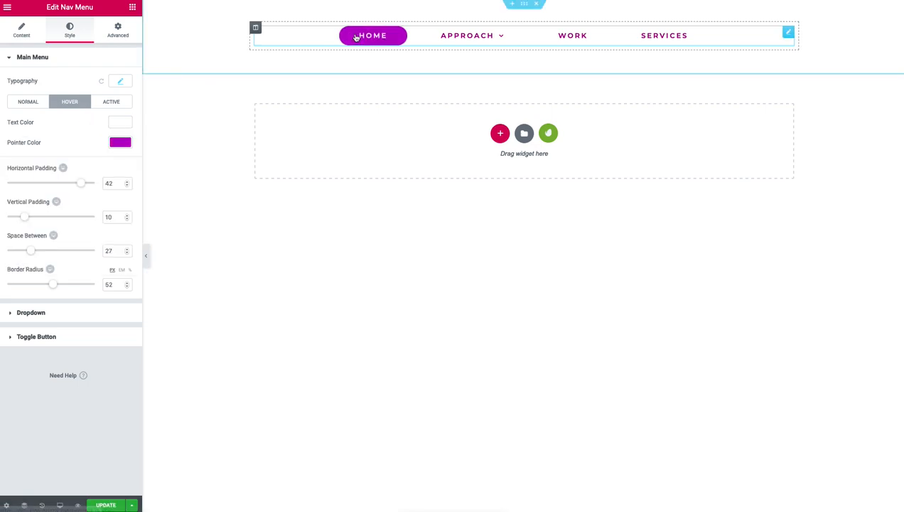
mouse_move(453, 38)
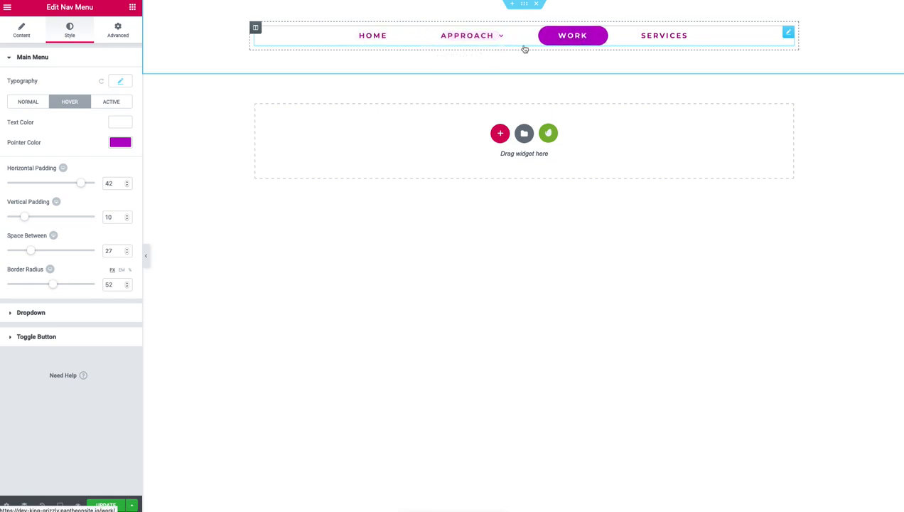
Step: Copy the main menu's hover pointer color #b300c4 and paste it as the active pointer color
click(121, 101)
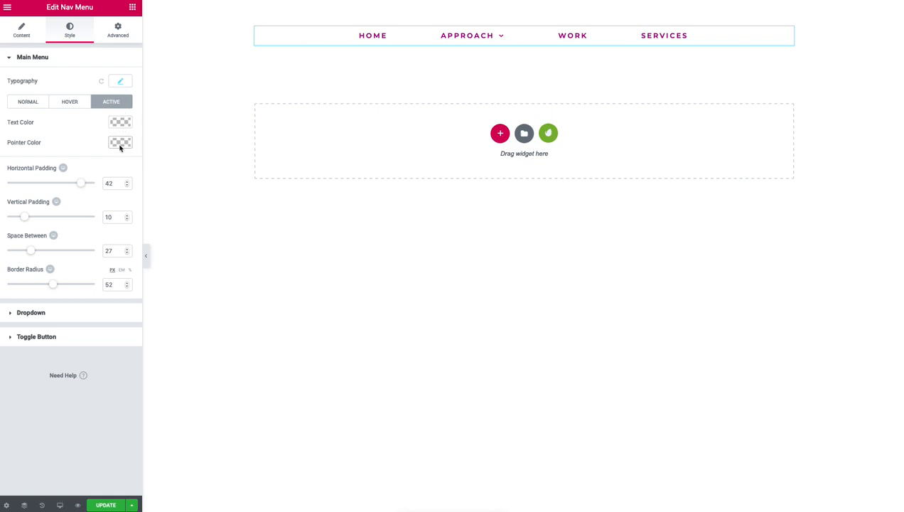
click(82, 106)
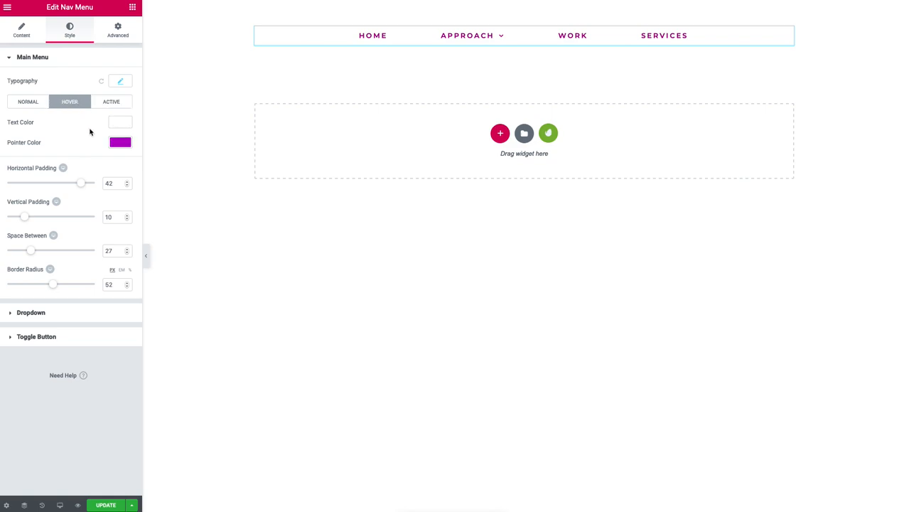
click(128, 104)
click(77, 105)
click(120, 143)
drag(48, 147, 9, 142)
key(ctrl+c)
click(95, 126)
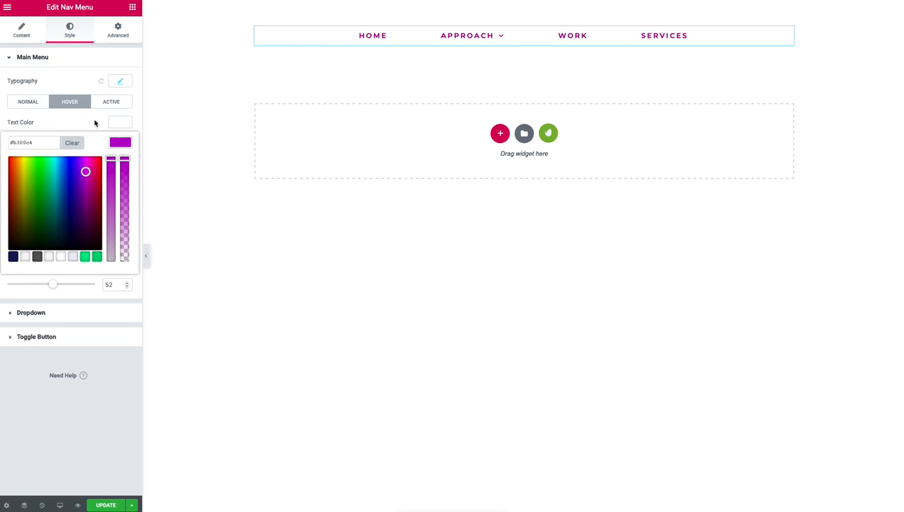
click(107, 103)
click(119, 142)
click(27, 142)
key(ctrl+v)
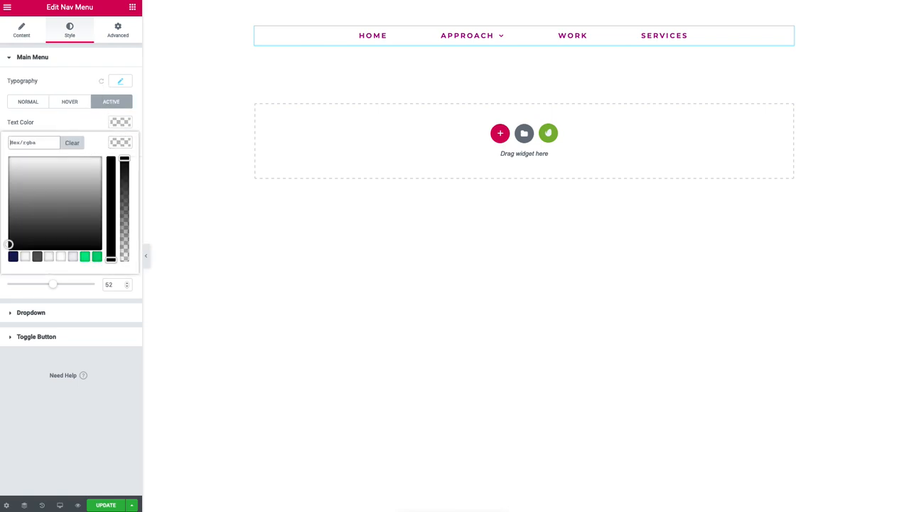
click(58, 127)
Step: Set the main menu's active text color to the light grey #f7f7f7 and return to the normal state settings
click(115, 124)
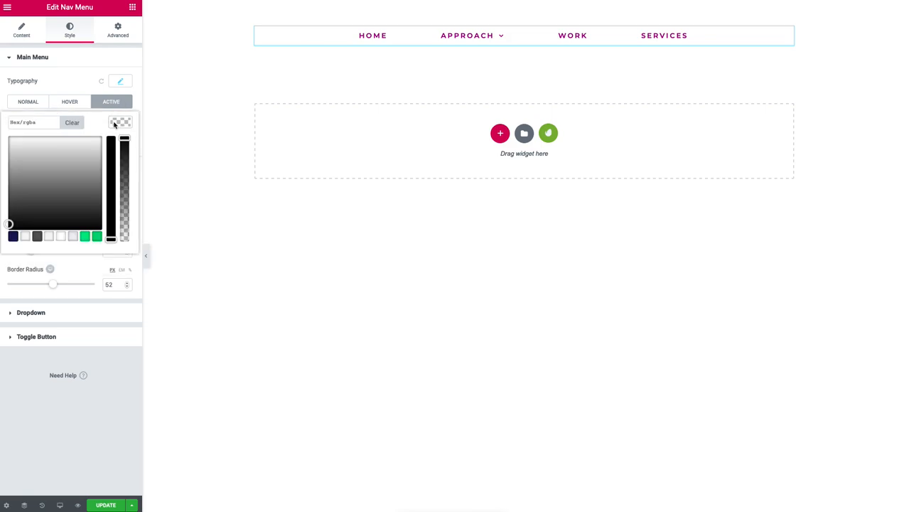
click(25, 236)
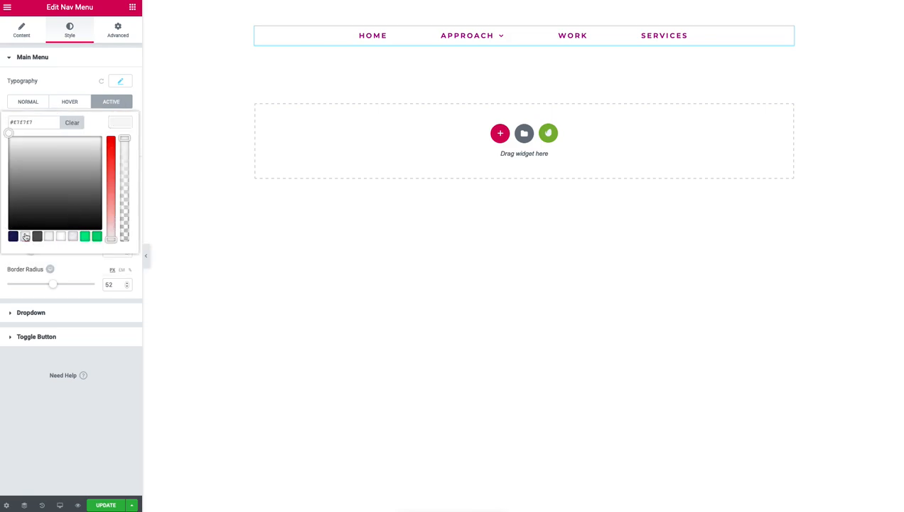
click(101, 386)
click(68, 106)
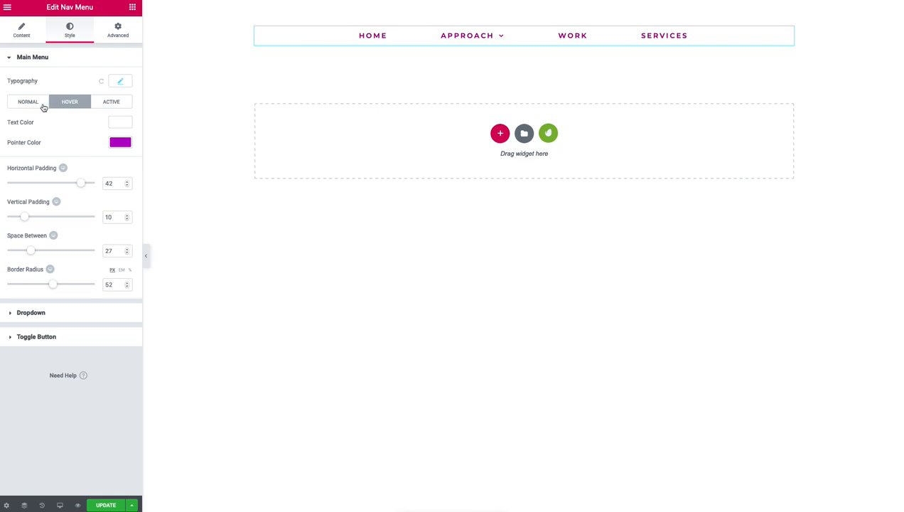
click(43, 104)
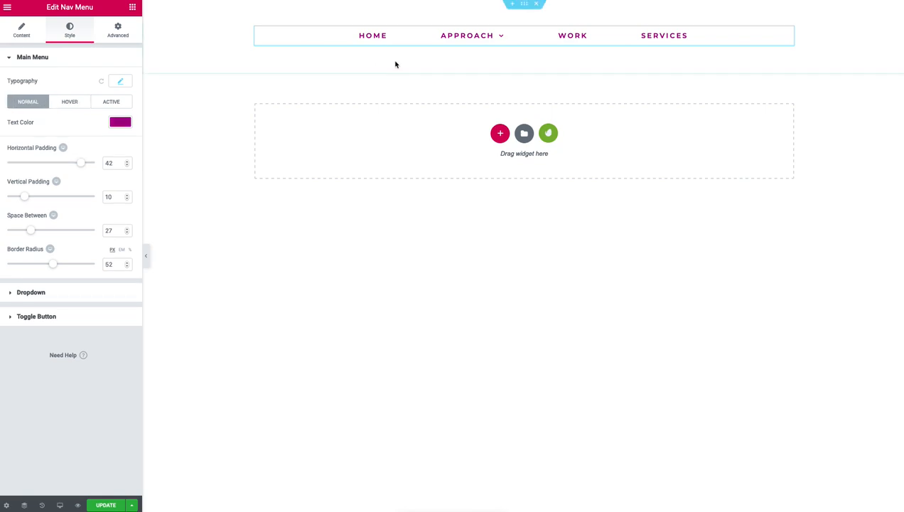
Step: Set the dropdown's normal text color to the same purple as the main menu's hover pointer
click(51, 293)
mouse_move(466, 36)
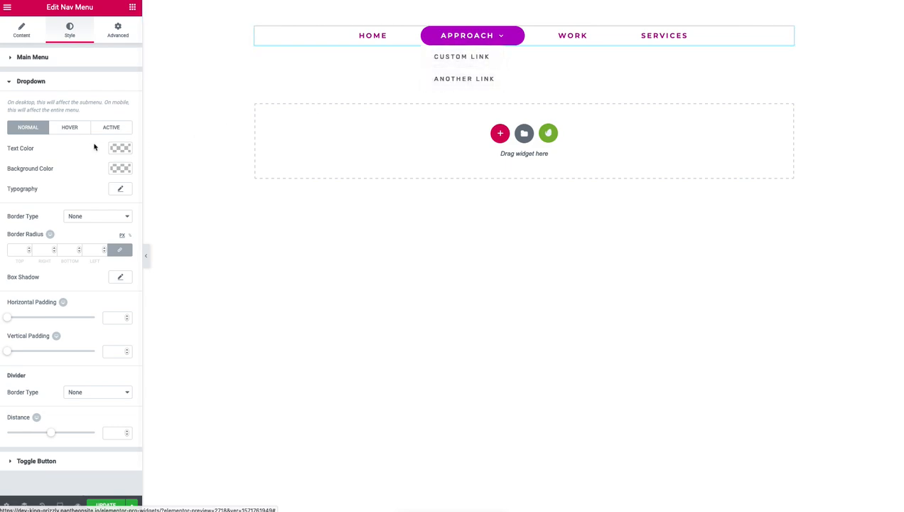
click(120, 149)
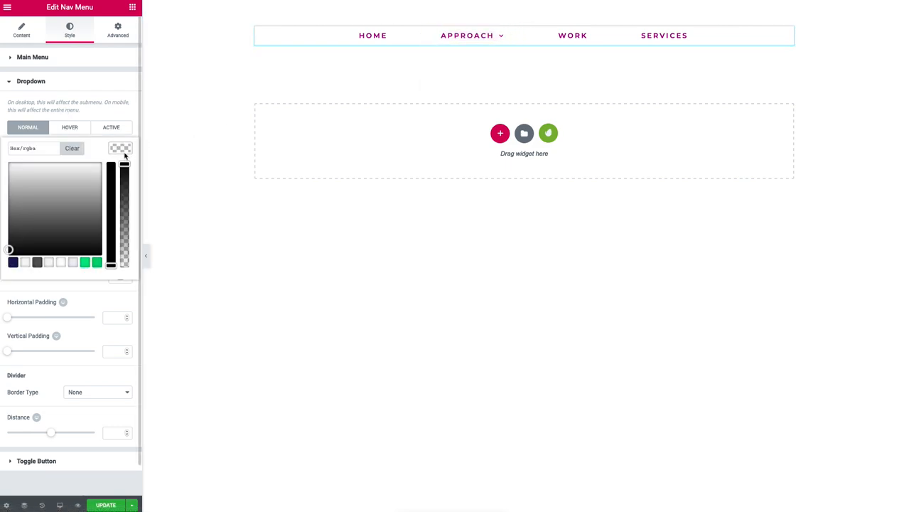
click(46, 149)
click(104, 116)
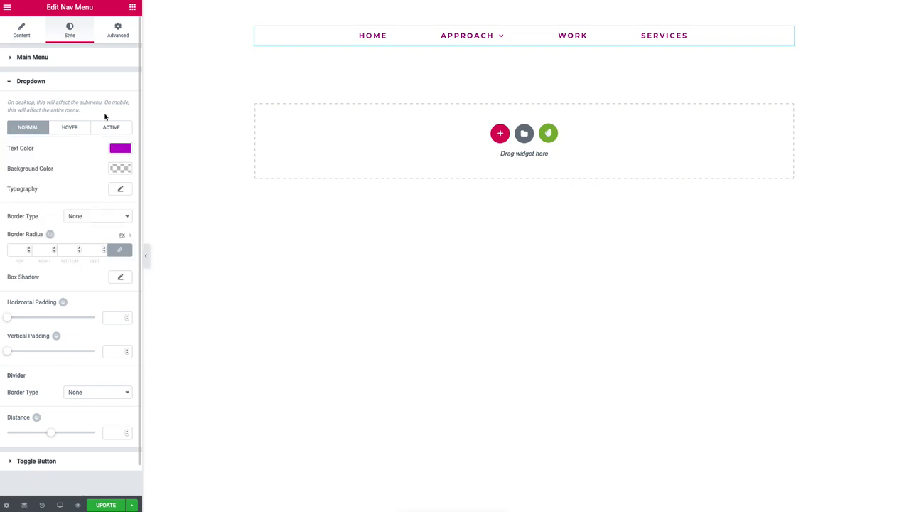
Step: Give the dropdown a normal background color, trying green #00e88a and settling on light grey #eeeff5
click(121, 169)
click(87, 213)
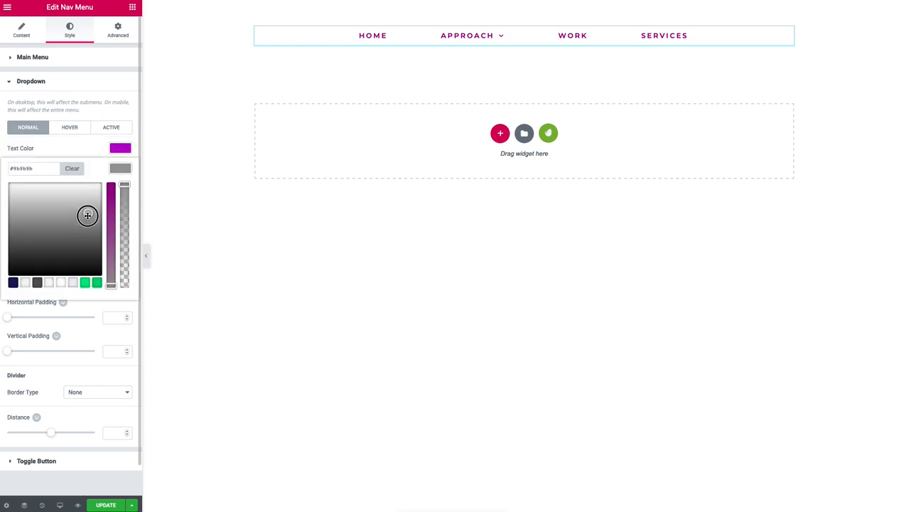
click(86, 283)
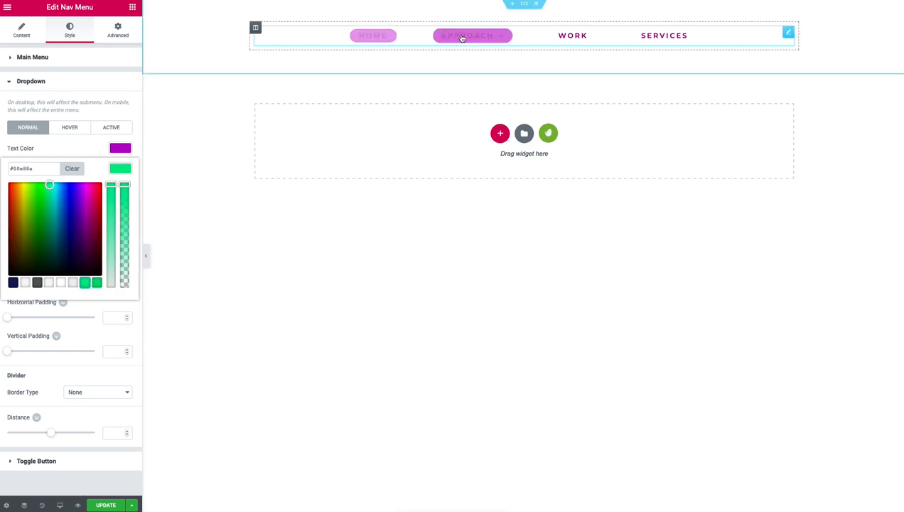
mouse_move(473, 37)
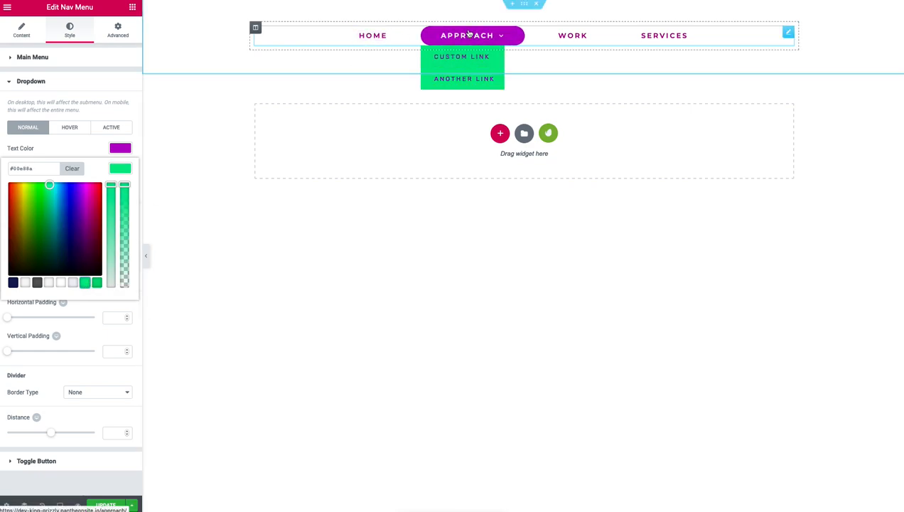
click(73, 282)
mouse_move(470, 38)
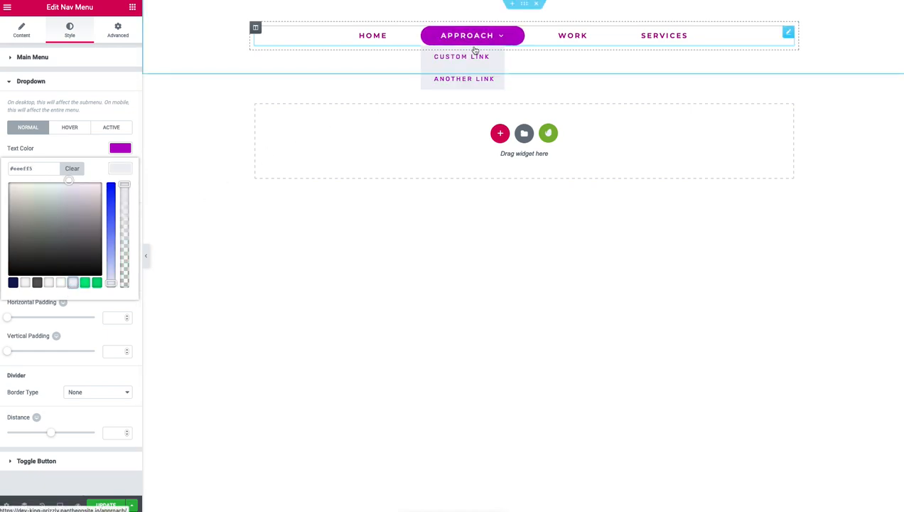
click(72, 148)
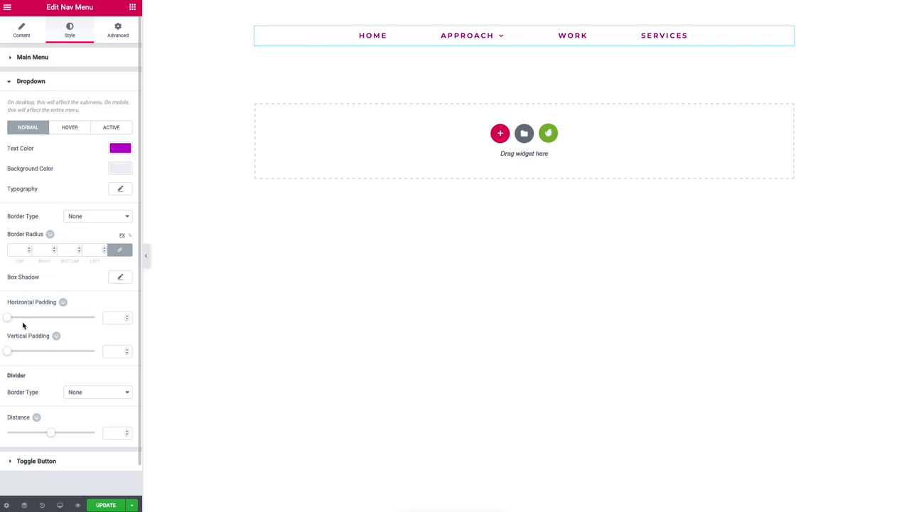
Step: Set the dropdown items' horizontal padding to 16 and vertical padding to 24
scroll(39, 292, down, 1)
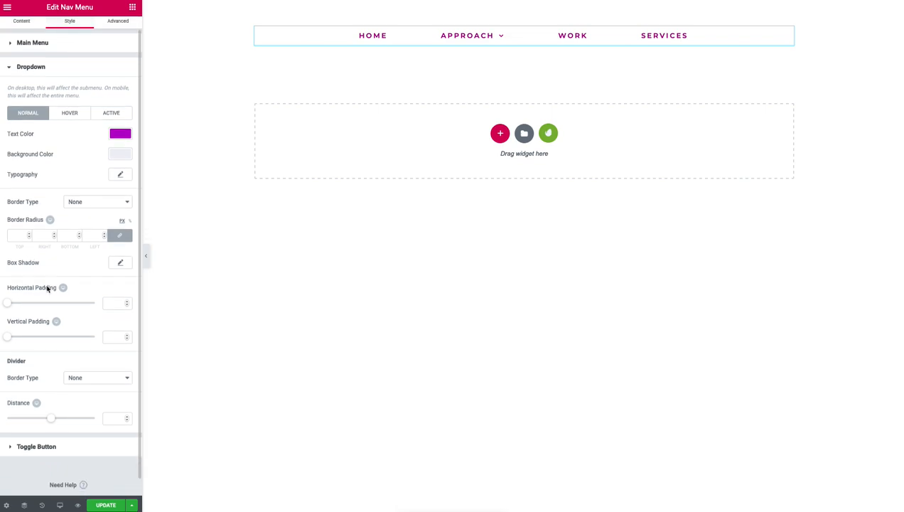
drag(15, 303, 22, 303)
drag(10, 338, 16, 336)
mouse_move(507, 37)
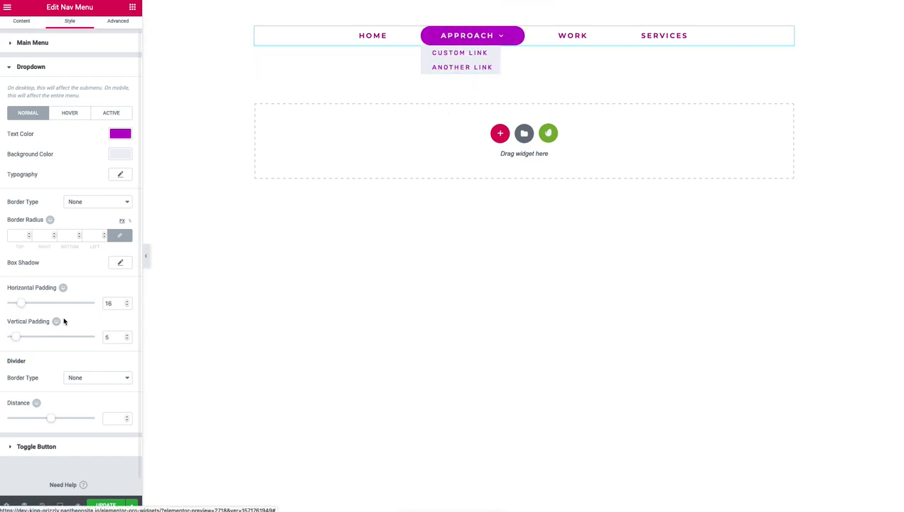
drag(19, 337, 51, 344)
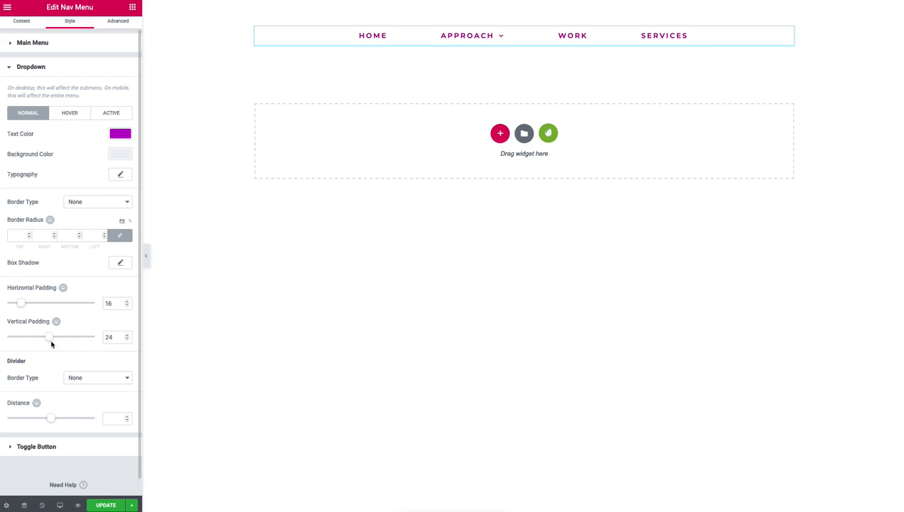
Step: Adjust the dropdown's distance from the main menu, trying 67 and settling on 0
drag(51, 418, 80, 418)
mouse_move(469, 42)
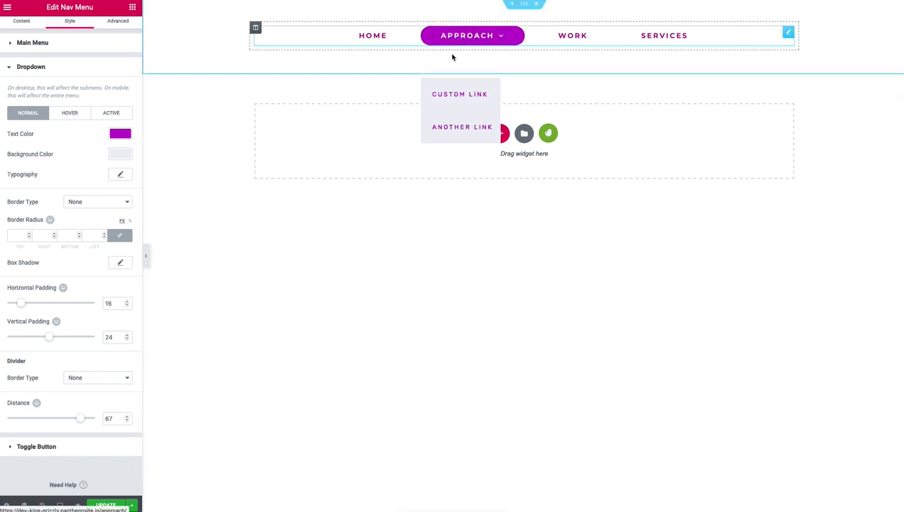
mouse_move(81, 418)
mouse_down()
mouse_move(11, 420)
mouse_move(95, 414)
mouse_up()
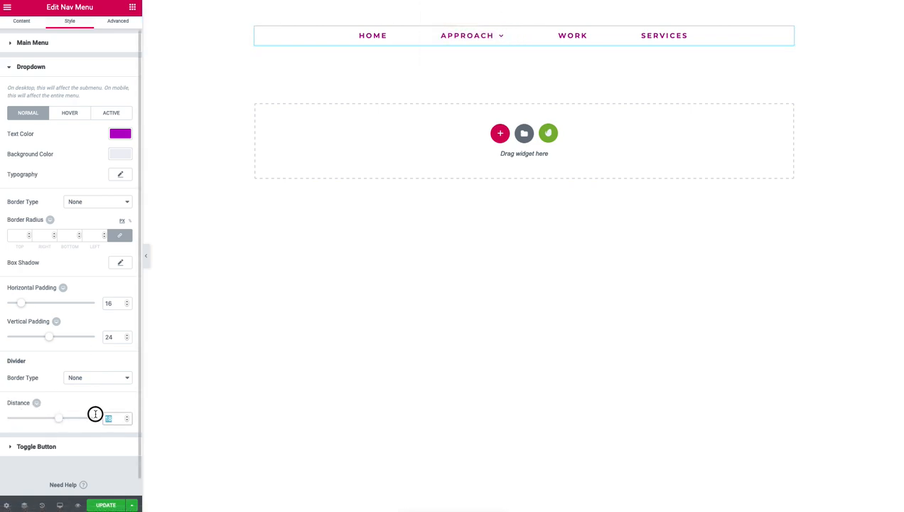
text(0)
mouse_move(460, 40)
Step: Try a solid green #00e88a dropdown border with a bottom width of 2, and reset the border type to None
click(87, 205)
click(87, 210)
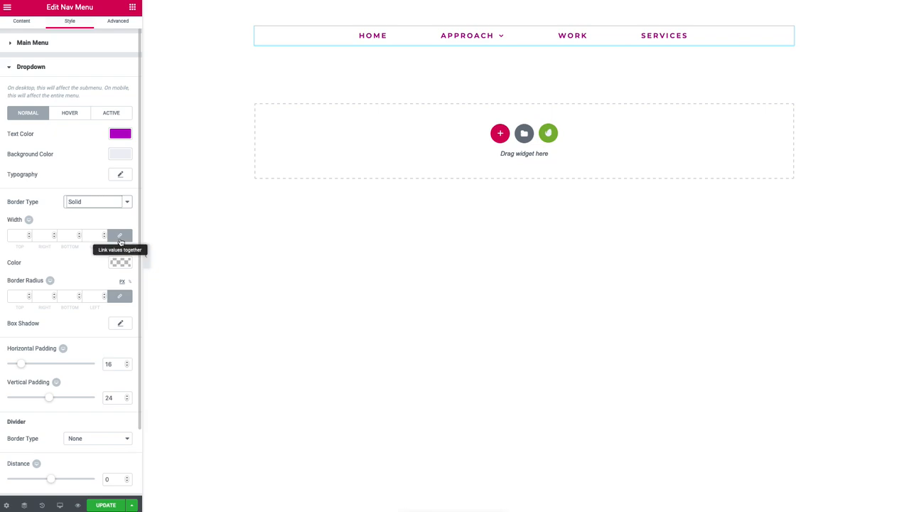
drag(72, 237, 57, 235)
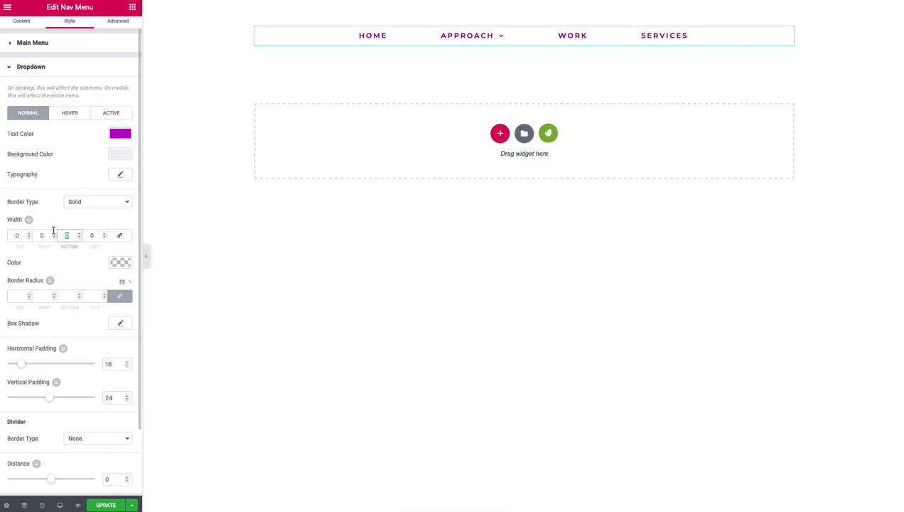
click(120, 263)
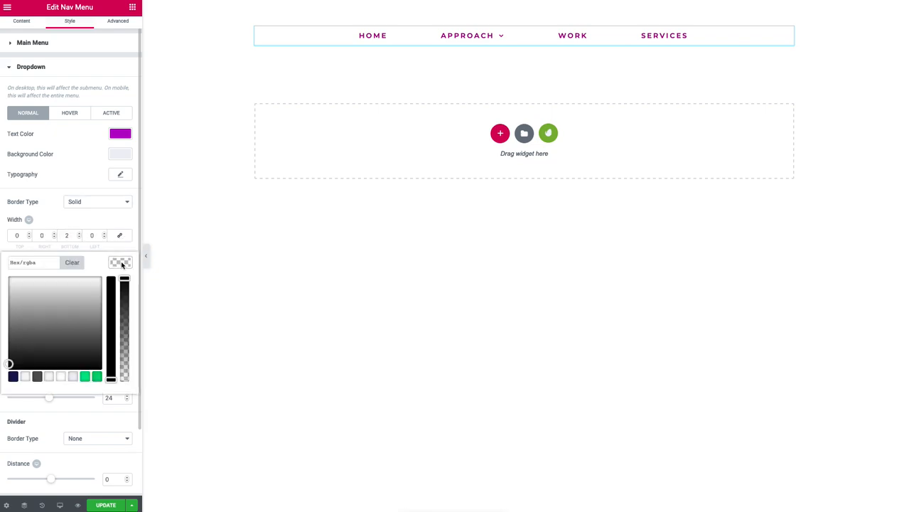
click(85, 377)
mouse_move(469, 37)
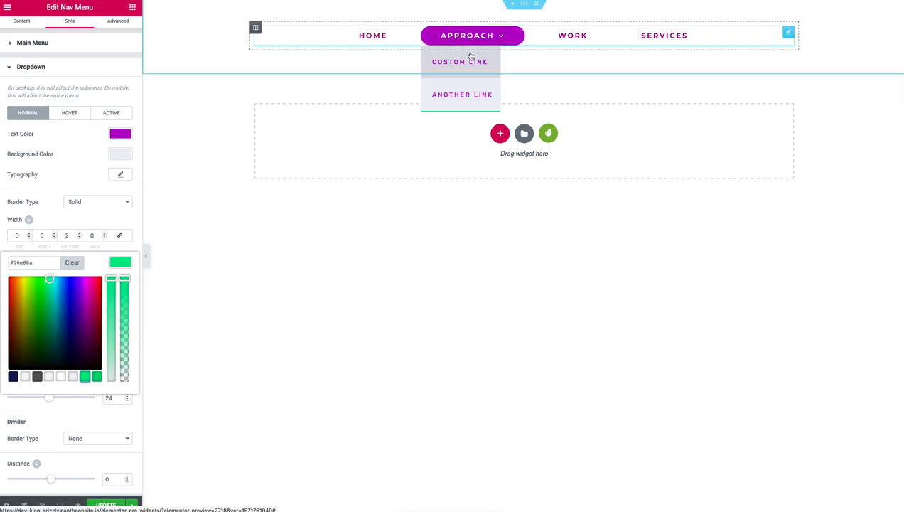
click(87, 201)
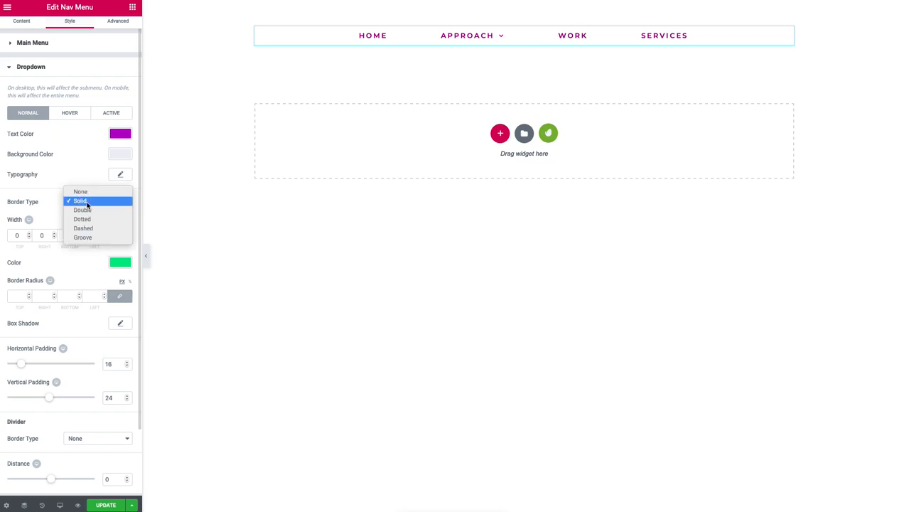
click(83, 192)
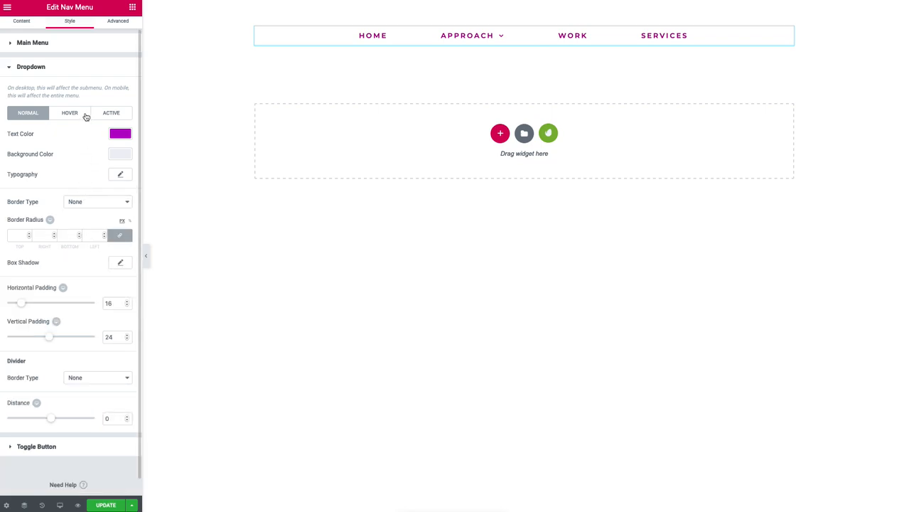
click(85, 115)
click(11, 113)
scroll(52, 226, up, 1)
click(22, 32)
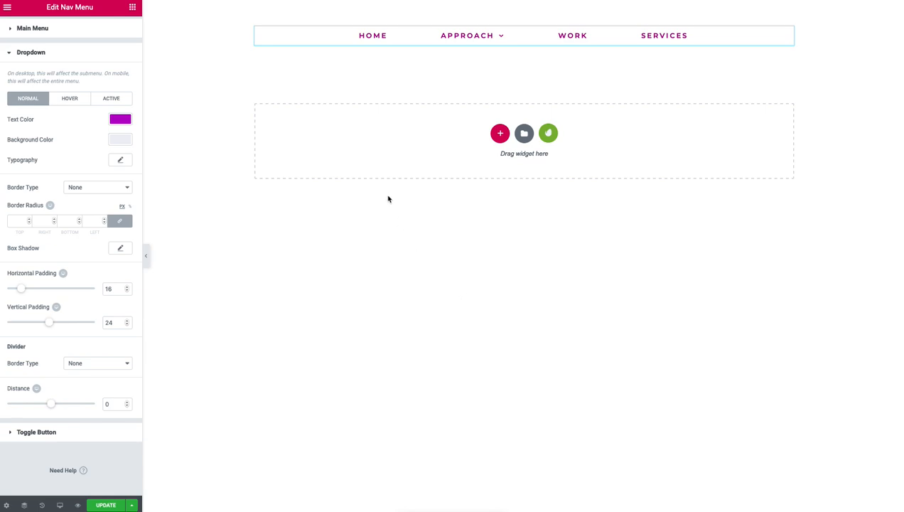
Step: Set the dropdown's hover background color to light grey #c4c4c4
mouse_move(488, 34)
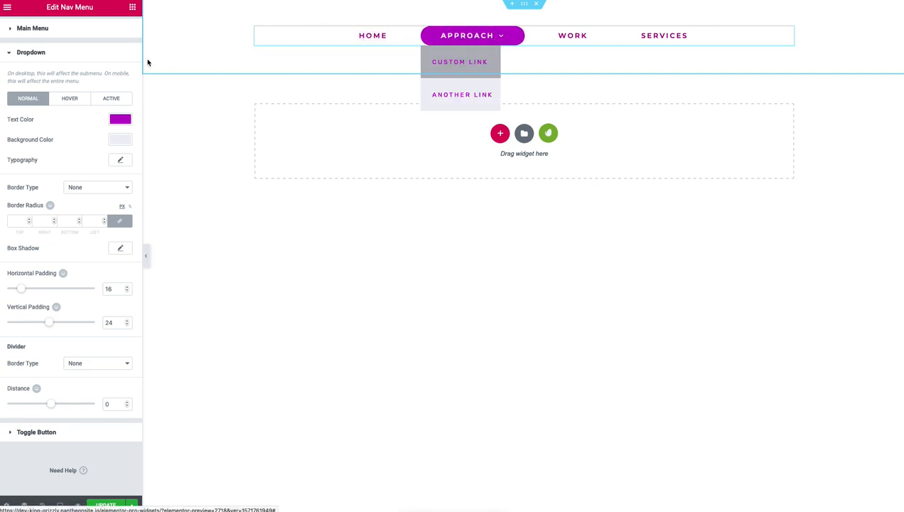
click(78, 99)
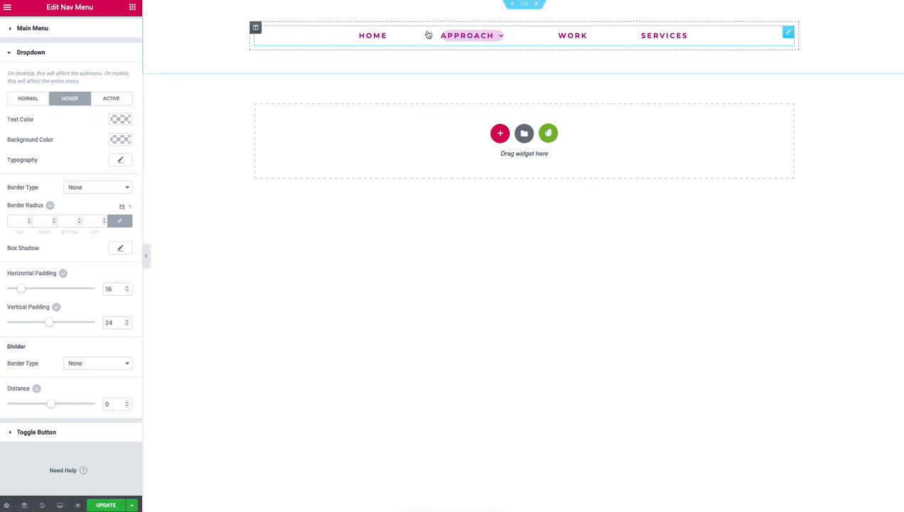
click(119, 140)
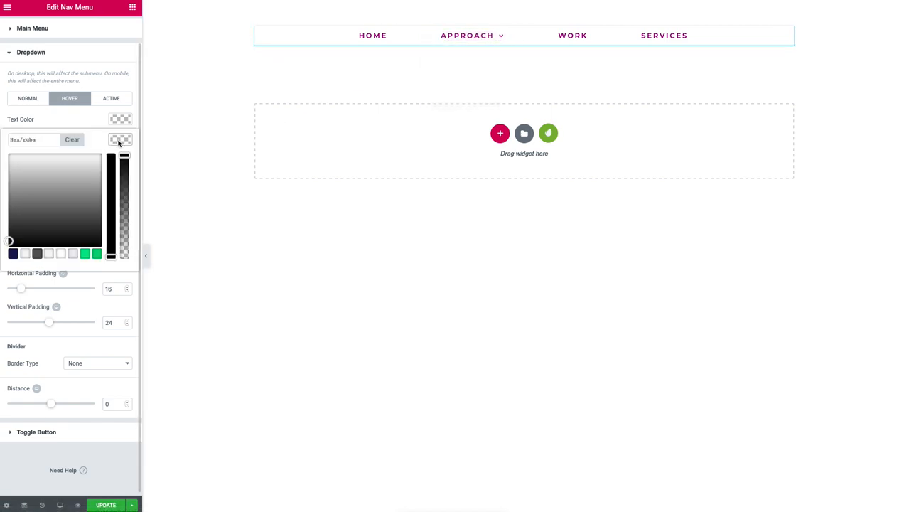
click(26, 254)
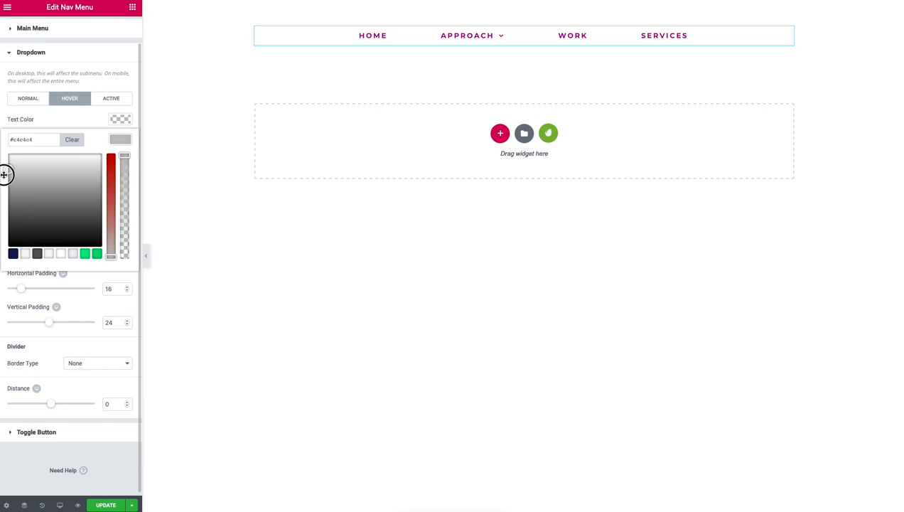
click(71, 119)
Step: Set the dropdown's hover text color to dark grey #474747 and preview it on the Approach submenu
click(117, 120)
click(22, 194)
drag(22, 194, 2, 192)
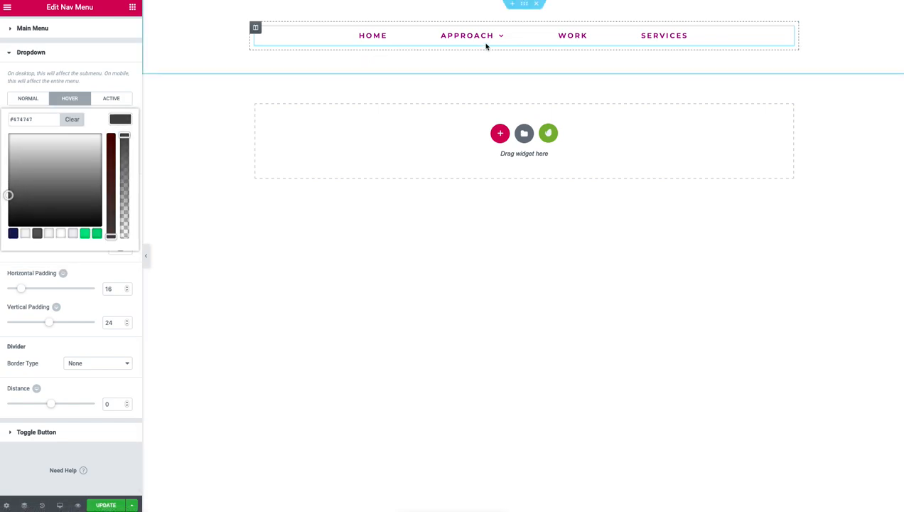
mouse_move(489, 54)
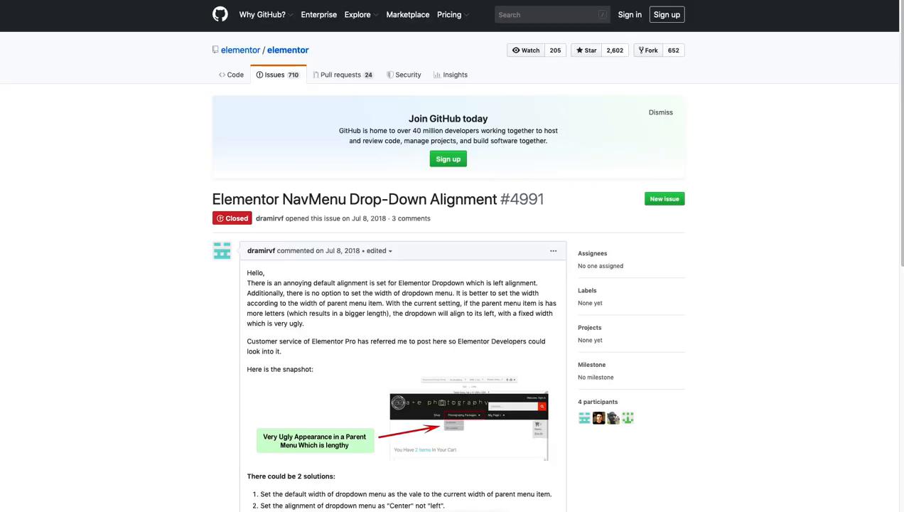
Step: Read the GitHub issue "Elementor NavMenu Drop-Down Alignment" #4991 and its comments
scroll(338, 83, down, 3)
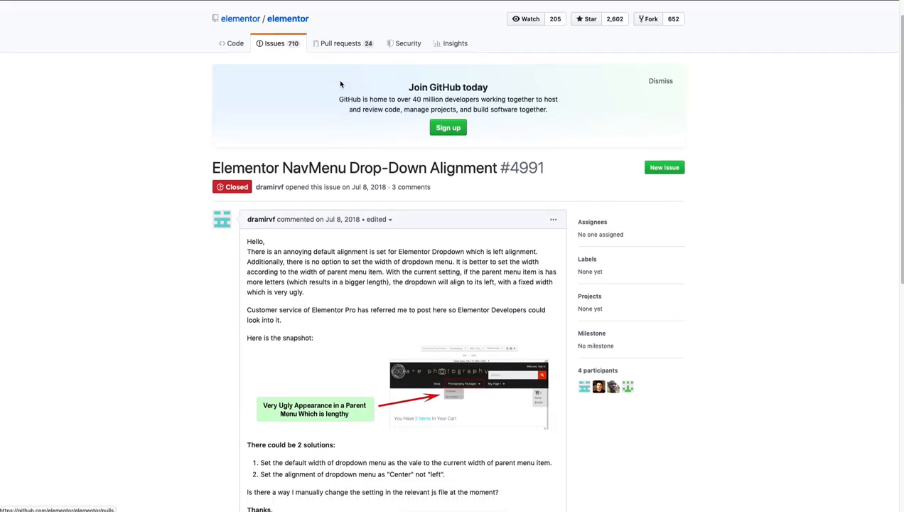
scroll(340, 85, down, 3)
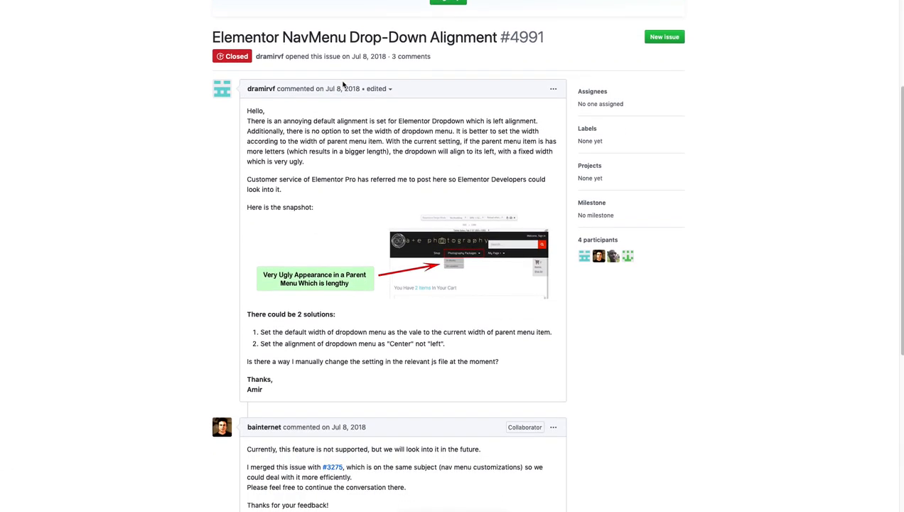
scroll(343, 83, down, 7)
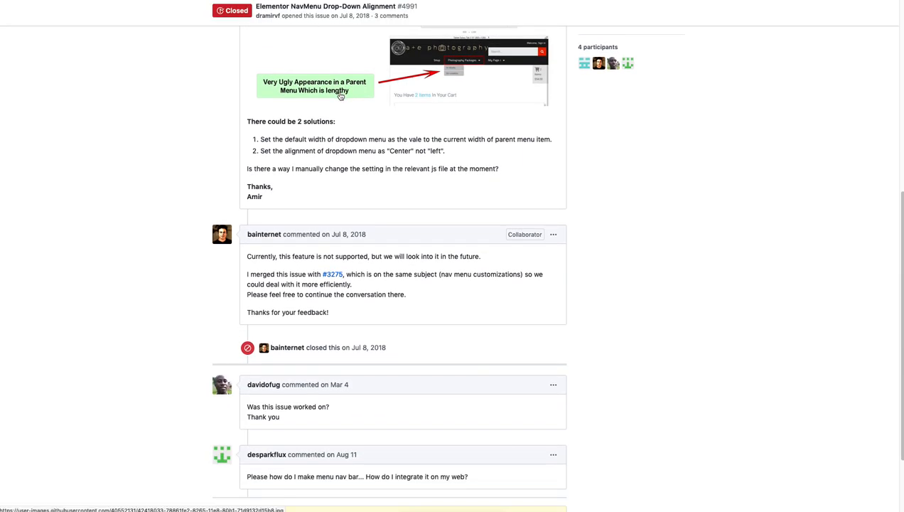
scroll(340, 95, up, 5)
scroll(340, 99, up, 3)
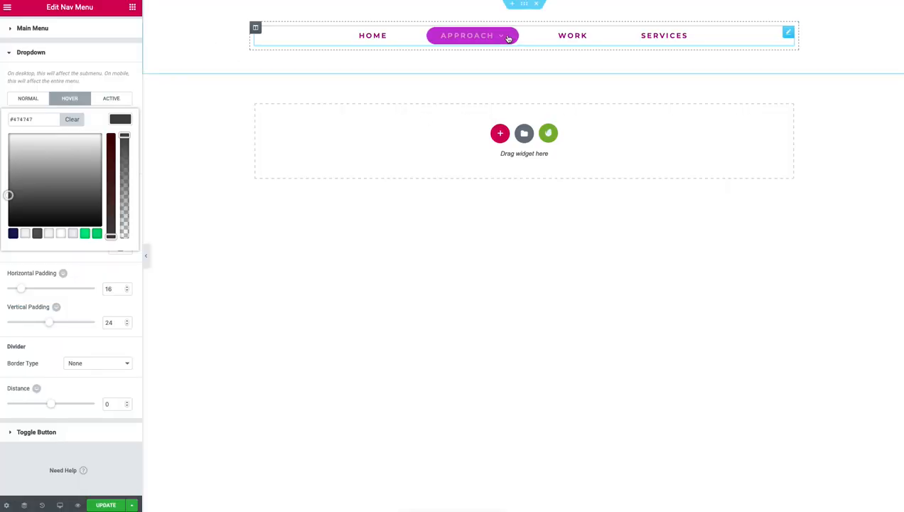
Step: Add a .not-sure rule to the Nav Menu's custom CSS with left: 50% !important, right: auto, text-align: center and transform: translate(-50%, 0)
mouse_move(508, 39)
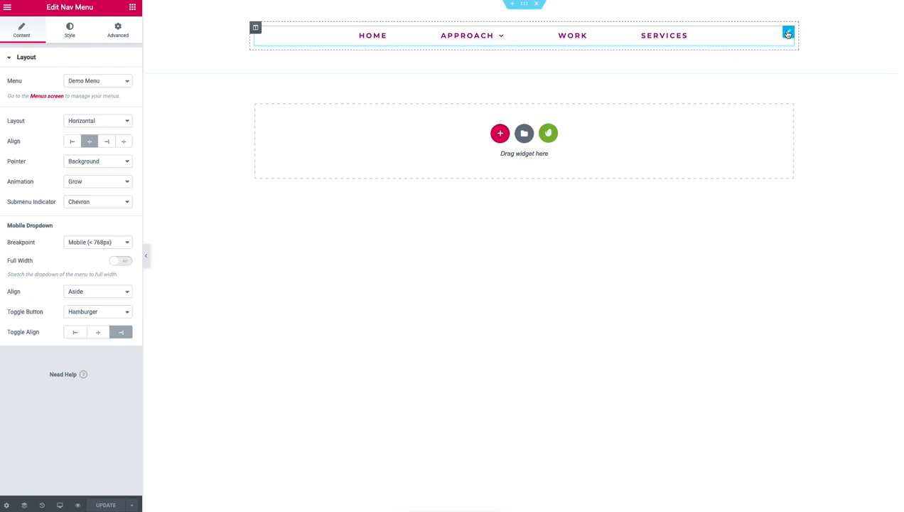
click(118, 30)
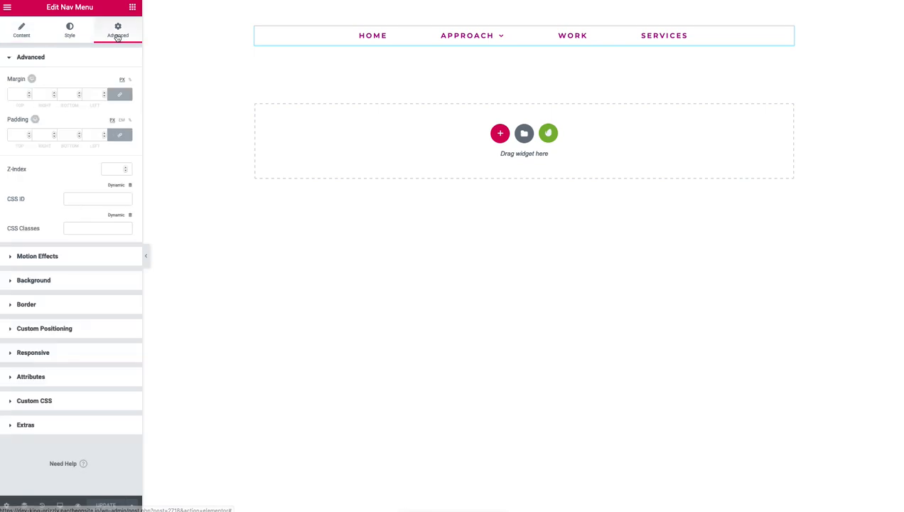
click(51, 401)
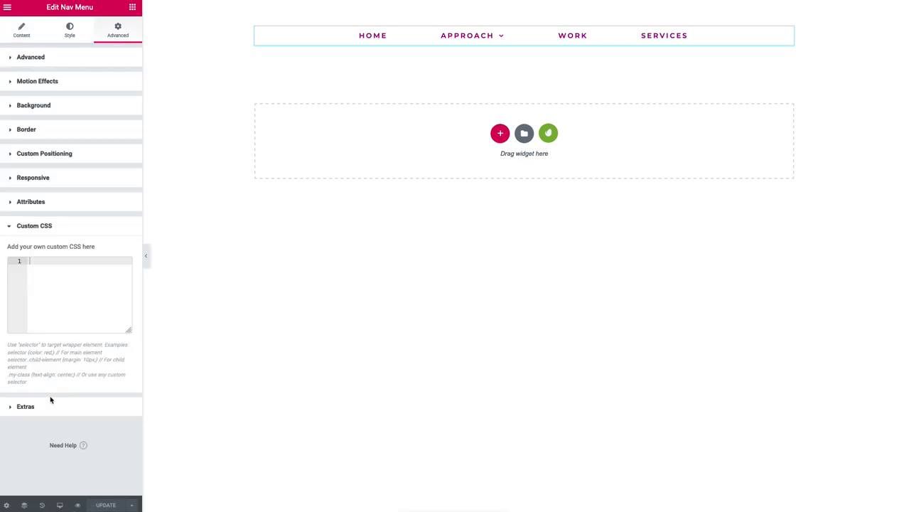
click(64, 312)
text(.not-sure {)
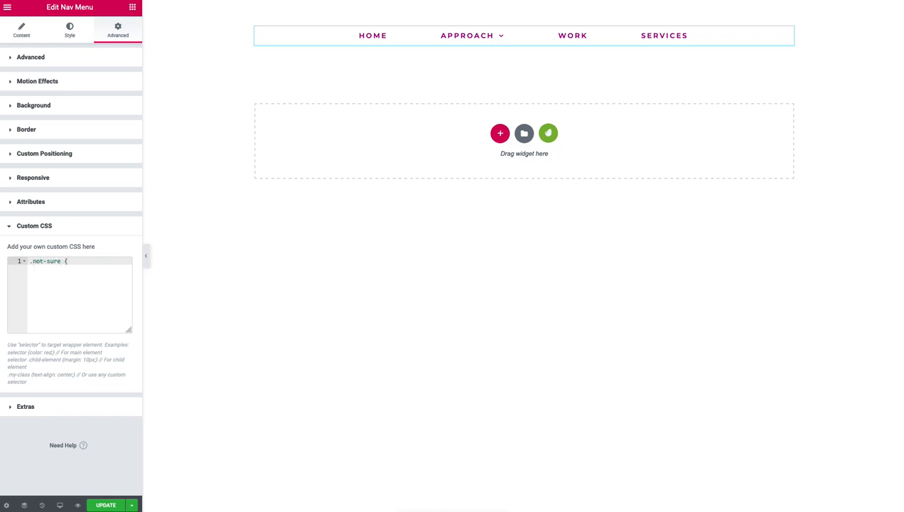
key(Return)
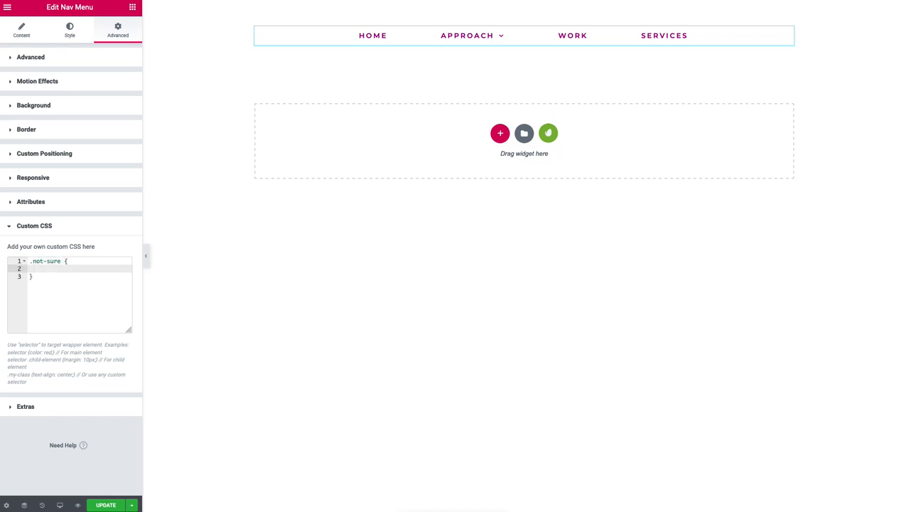
text(left: 50% !important;  right: auto;  text-align: center;  transform: translate(-50%, 0);)
Step: Remove the blank lines and indent the declarations in the custom CSS rule, and widen the editing panel to fit them
click(34, 276)
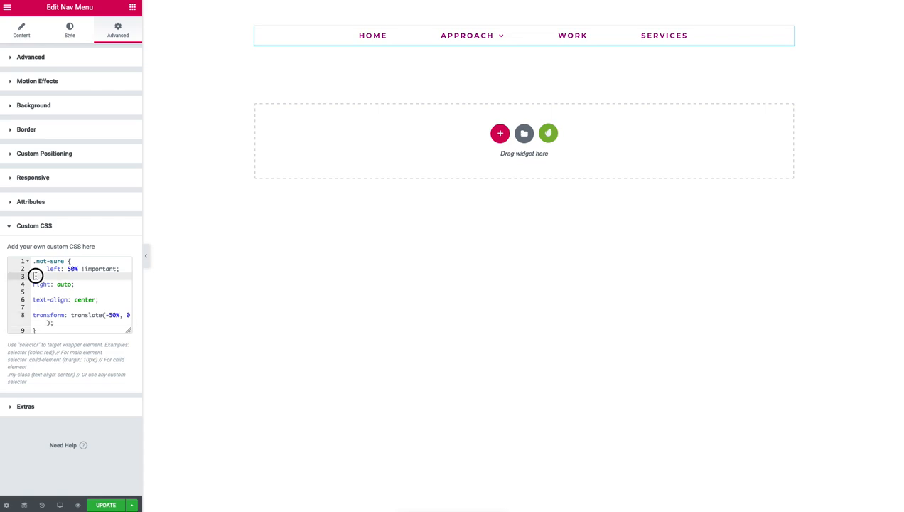
key(BackSpace)
click(29, 275)
key(Tab)
click(29, 291)
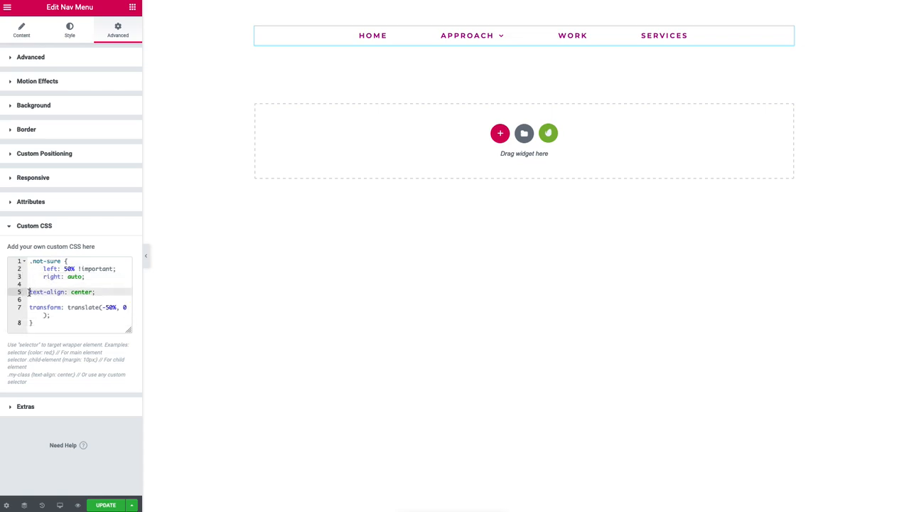
key(BackSpace)
key(Tab)
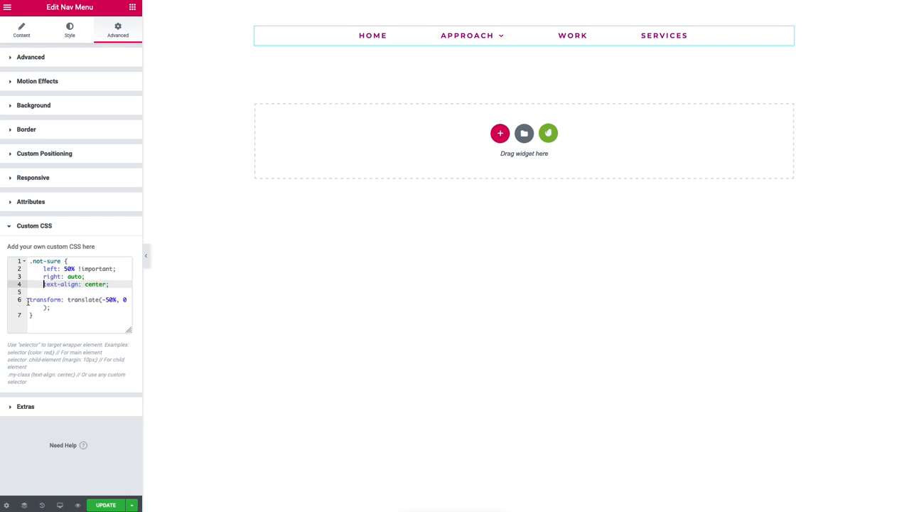
click(30, 299)
key(BackSpace)
key(Tab)
drag(141, 288, 185, 282)
click(120, 316)
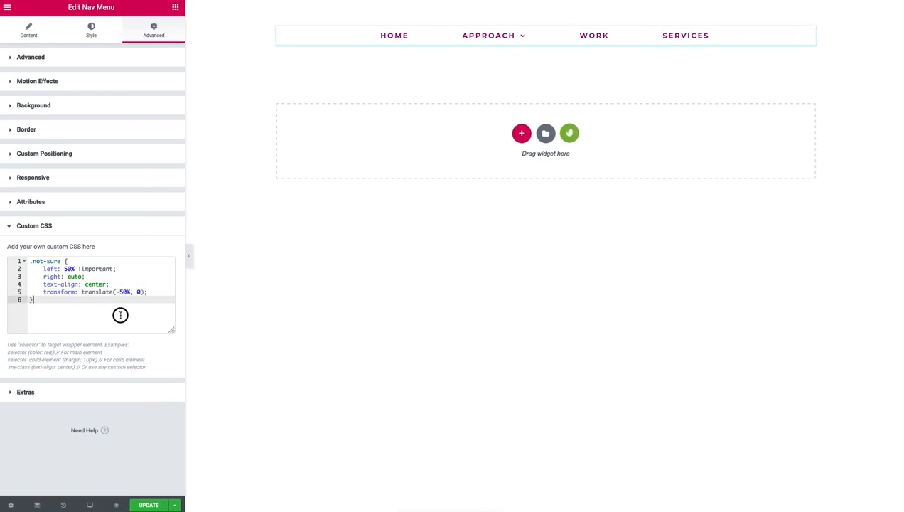
Step: Inspect the Custom Link in the Approach submenu on the full-width page and copy the selector .elementor-nav-menu--dropdown from its style rules
click(189, 262)
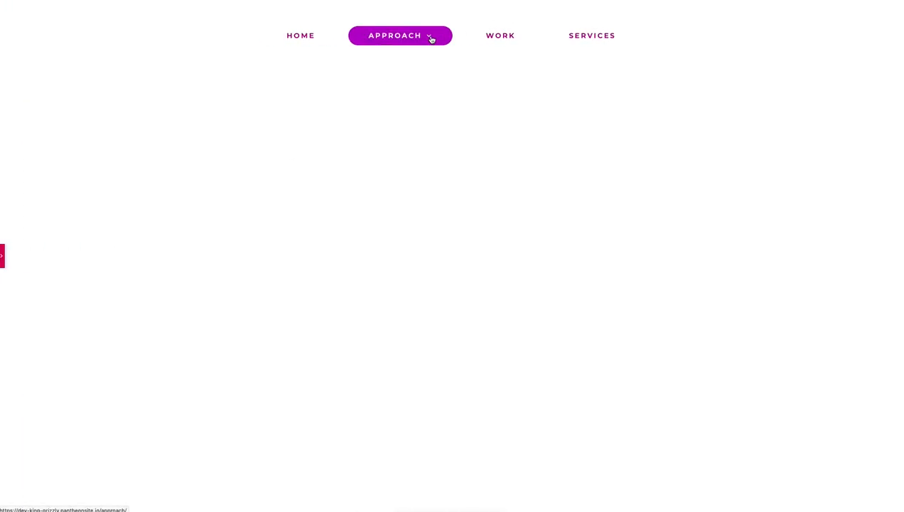
mouse_move(428, 36)
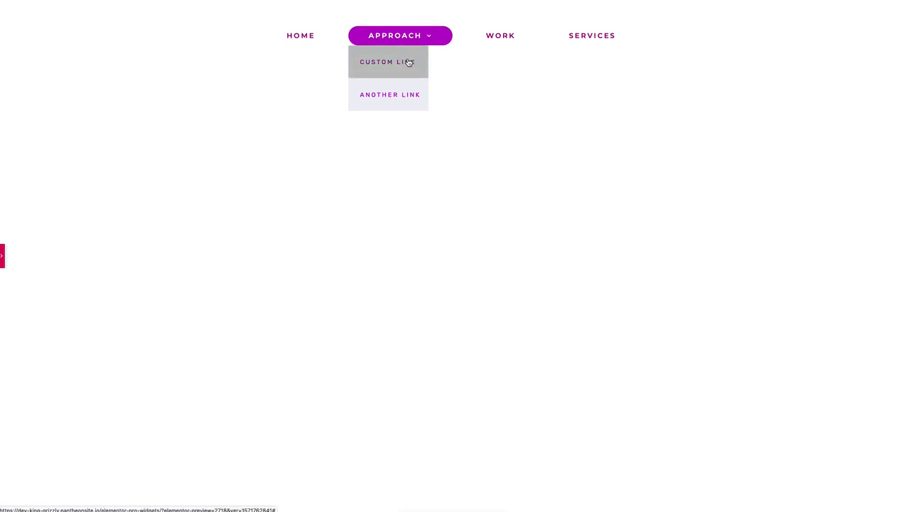
right_click(409, 62)
click(439, 174)
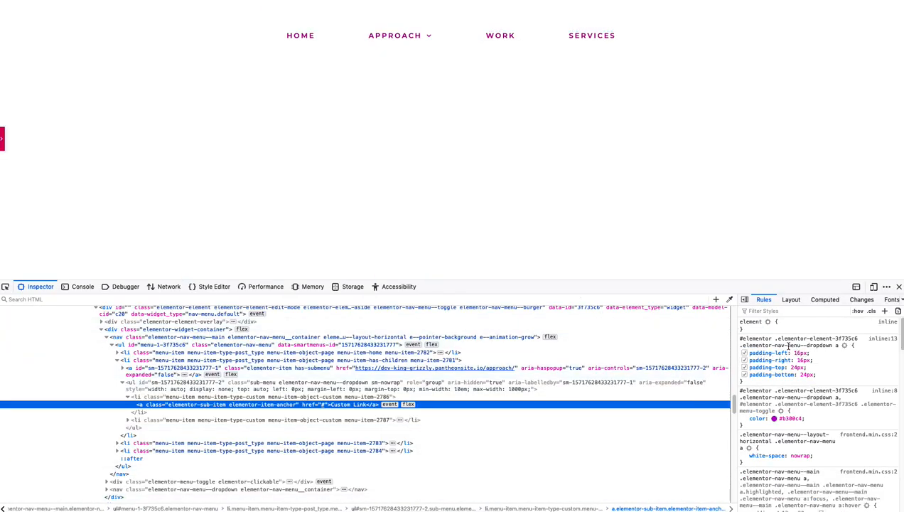
click(788, 345)
click(875, 346)
drag(862, 346, 902, 346)
key(ctrl+c)
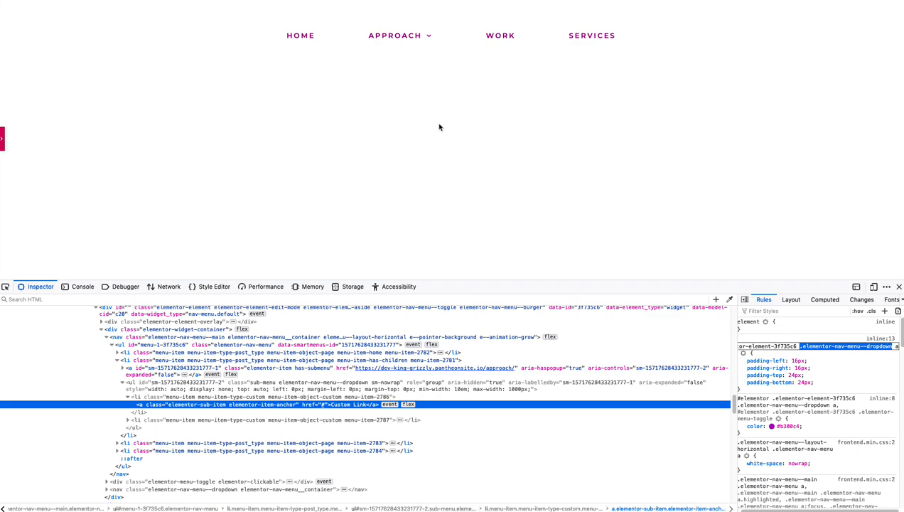
Step: Replace the .not-sure selector in the Nav Menu's custom CSS with .elementor-nav-menu--dropdown and preview the Approach submenu
click(3, 139)
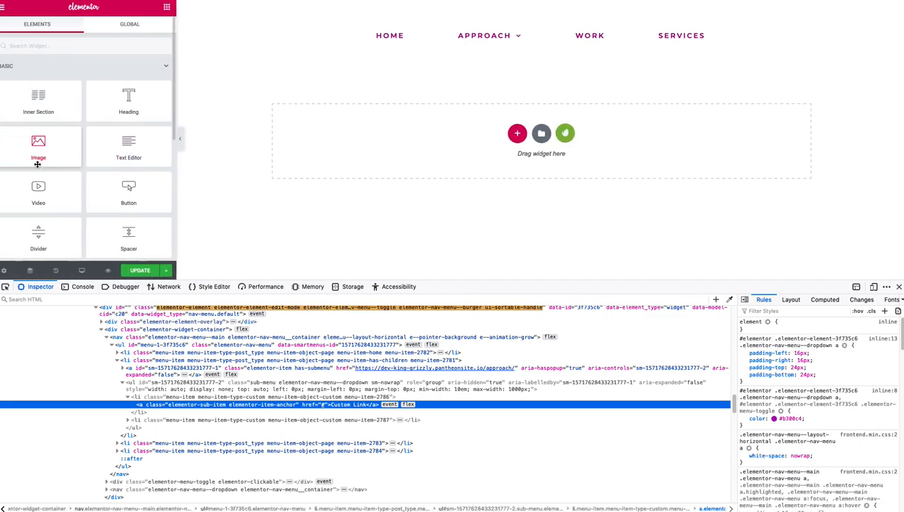
click(899, 287)
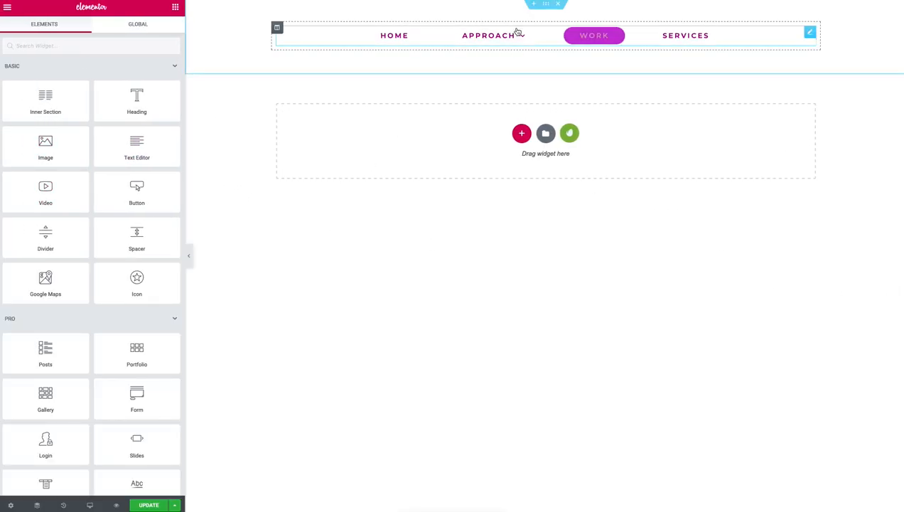
click(809, 34)
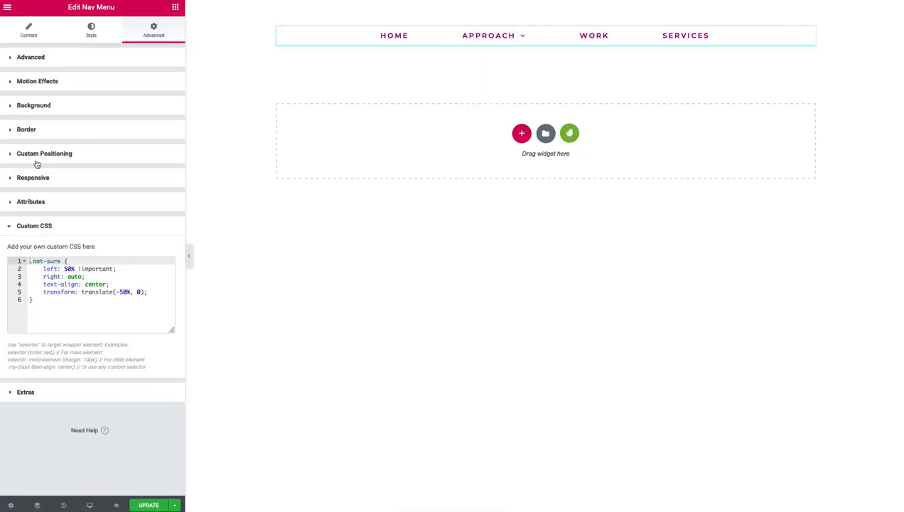
drag(61, 260, 32, 261)
key(ctrl+v)
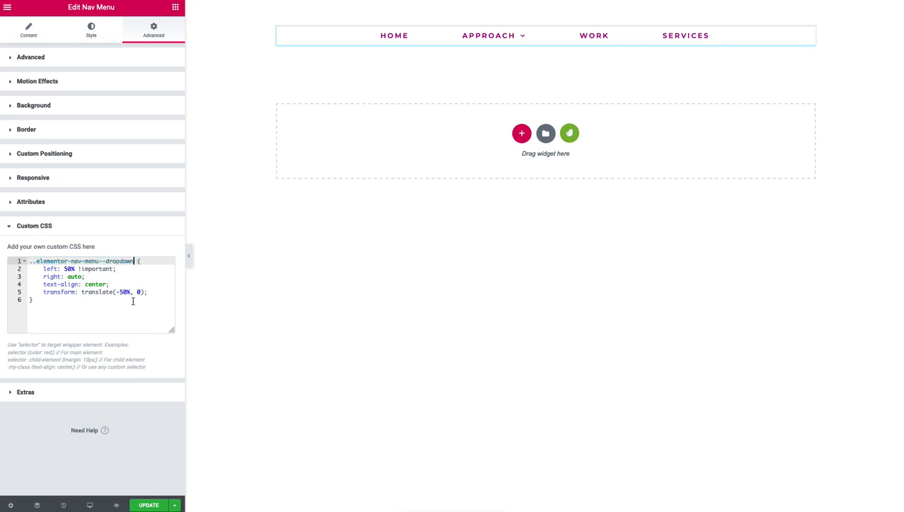
key(BackSpace)
mouse_move(487, 40)
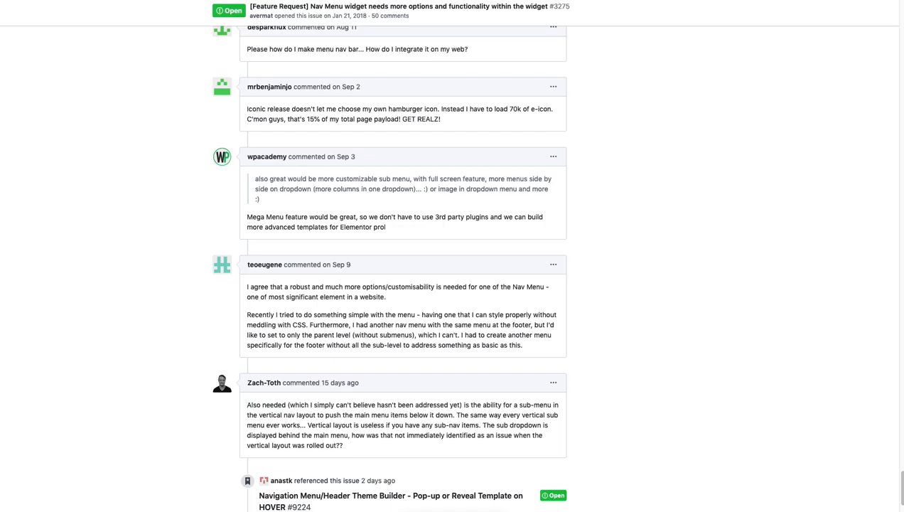
Step: Skim the comments and original post of GitHub feature request #3275 about the Nav Menu widget
scroll(576, 171, up, 20)
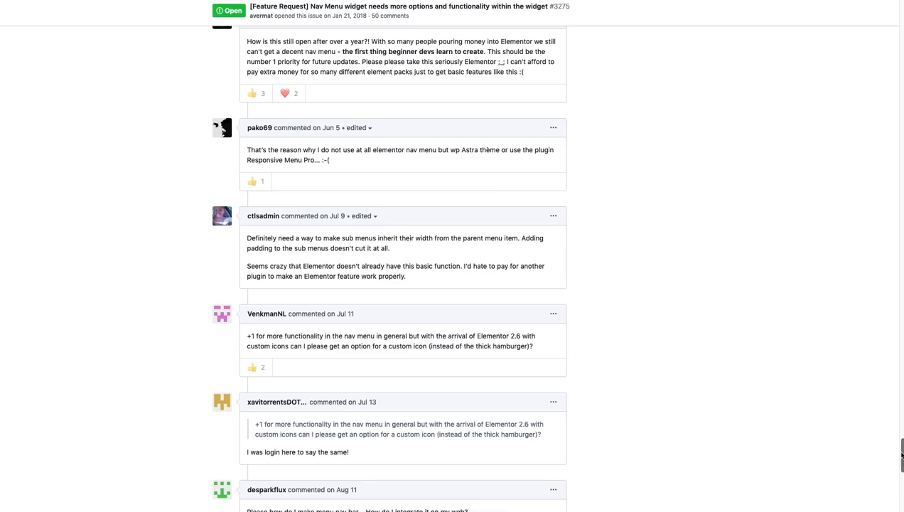
scroll(858, 166, up, 15)
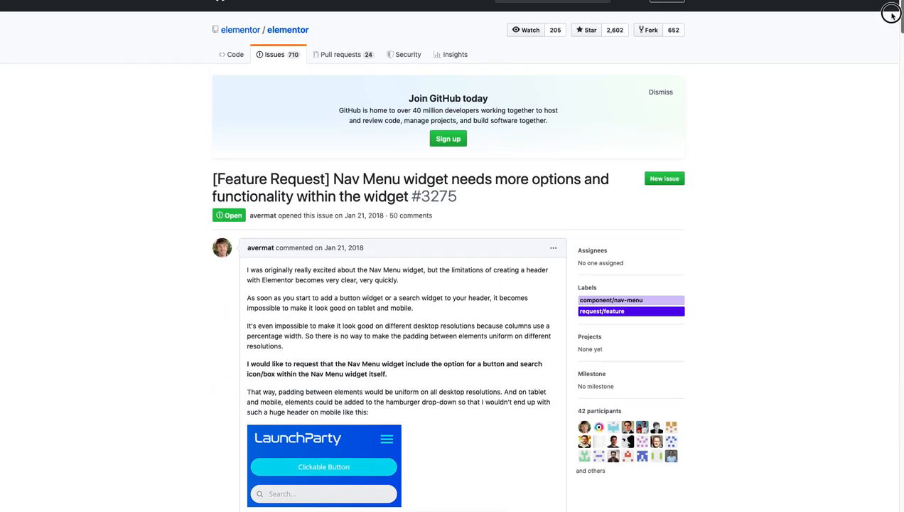
scroll(889, 29, down, 6)
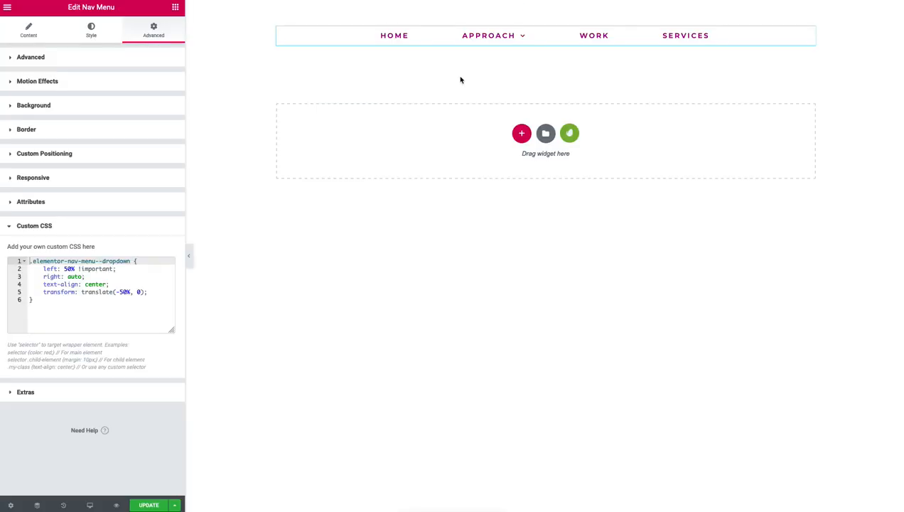
Step: Switch the Nav Menu's style editing to the 360px mobile preview and expand the hamburger menu
click(103, 36)
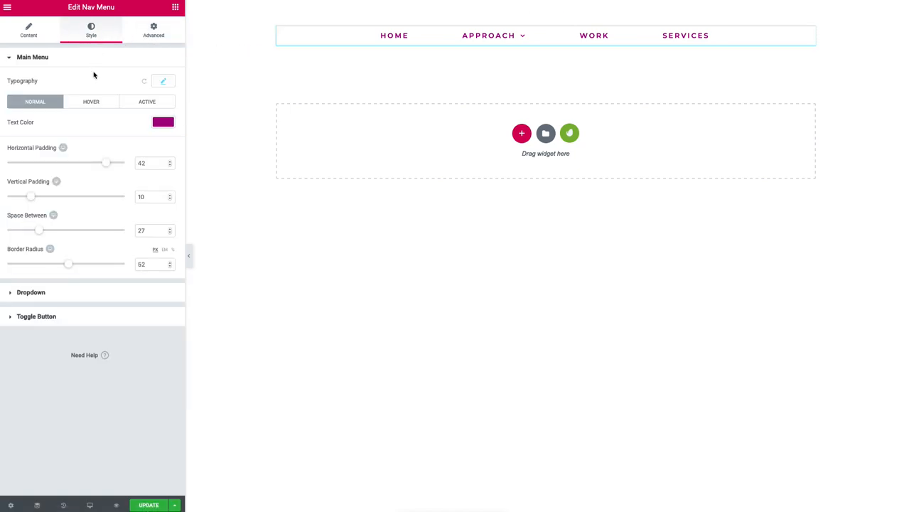
click(90, 505)
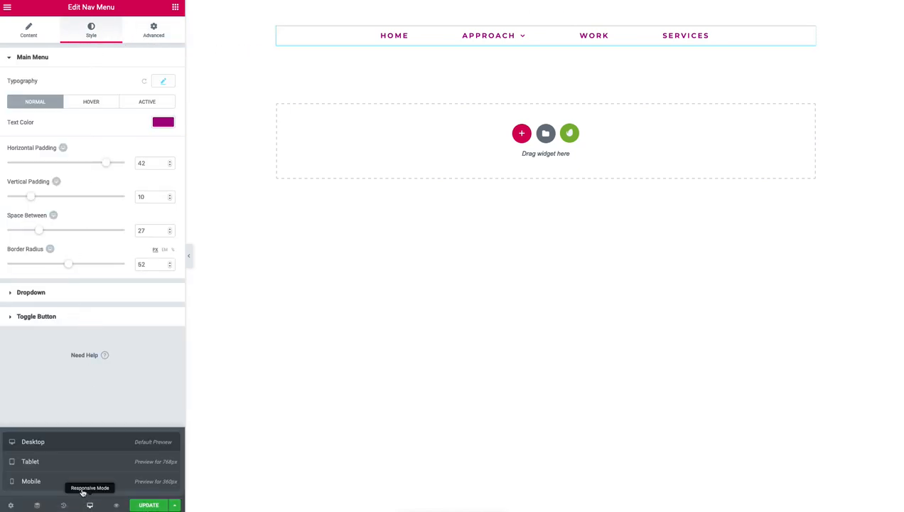
click(69, 483)
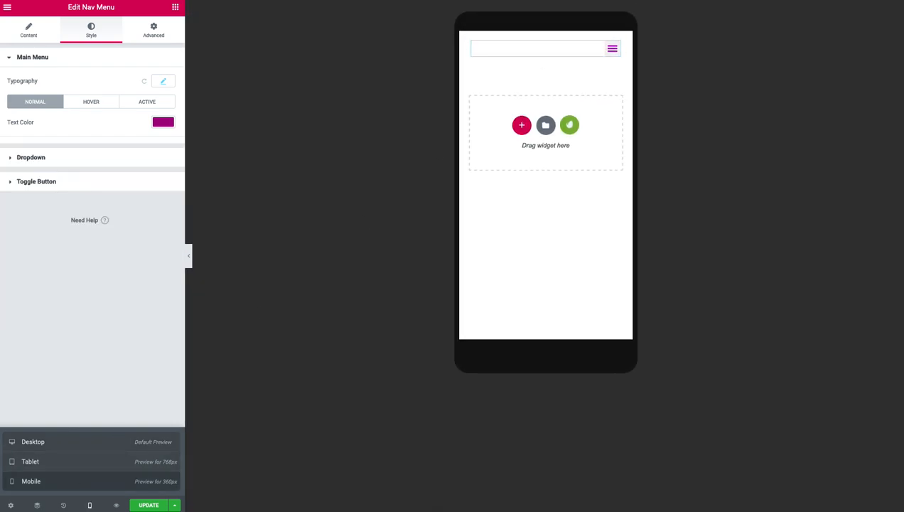
click(609, 56)
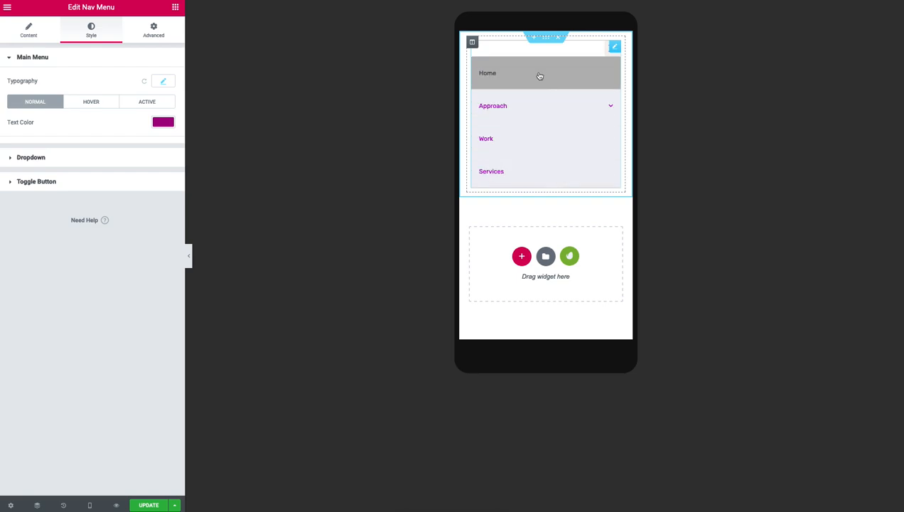
Step: Collapse the mobile menu and give its toggle button a dark magenta background with a white icon
click(47, 183)
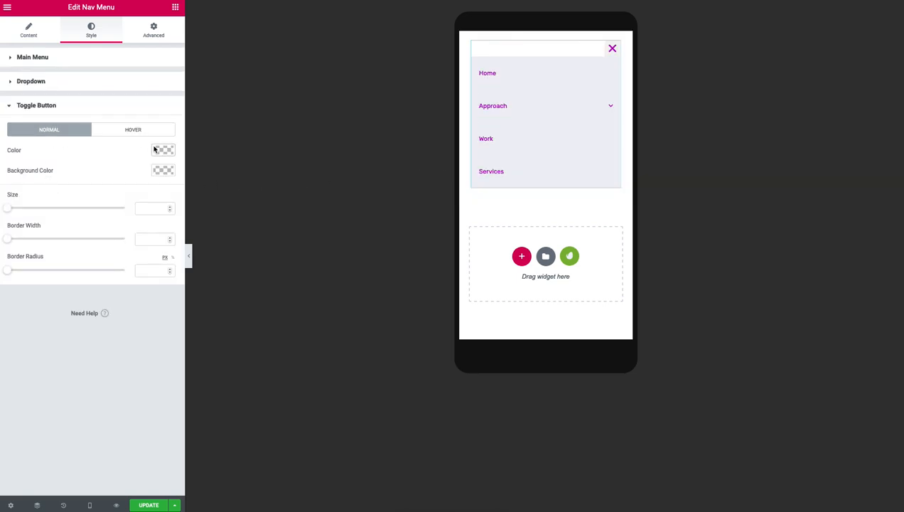
click(610, 52)
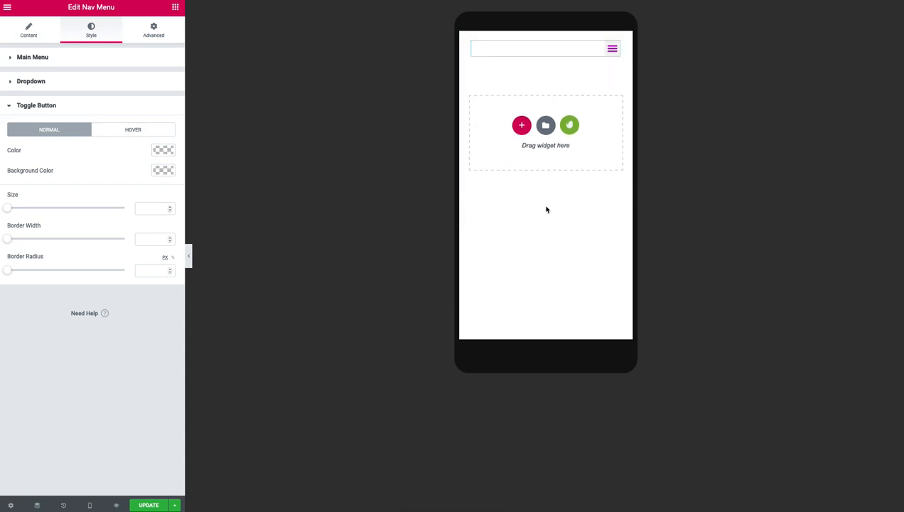
click(163, 170)
drag(139, 186, 132, 215)
click(129, 204)
click(126, 152)
click(161, 151)
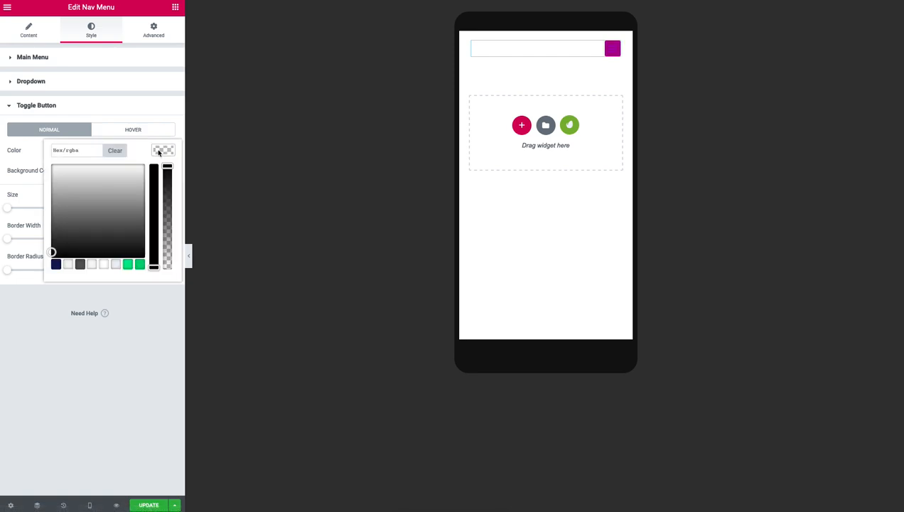
click(104, 264)
click(89, 351)
Step: Set the toggle button's size to 27 and its border radius to 59 px
drag(13, 209, 25, 210)
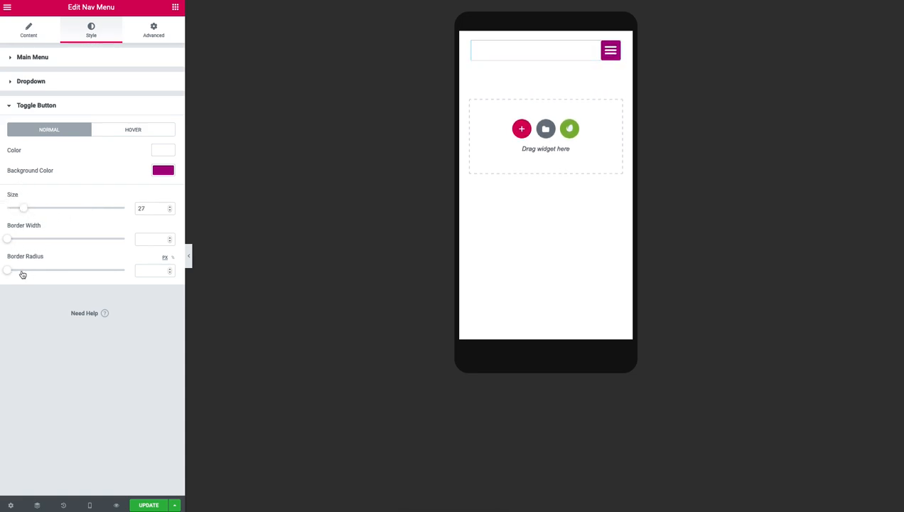
drag(8, 271, 78, 271)
Step: Try light grey #c9c9c9 as the toggle button's hover icon color
click(110, 132)
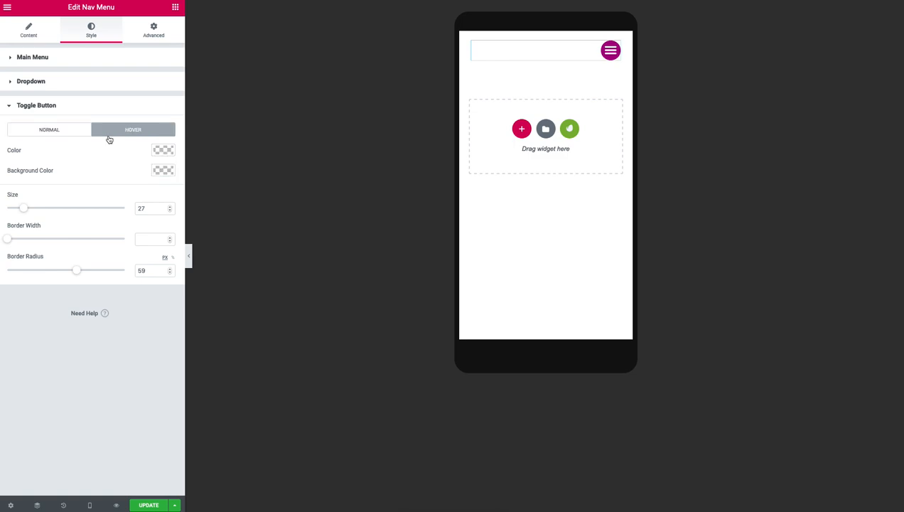
click(159, 150)
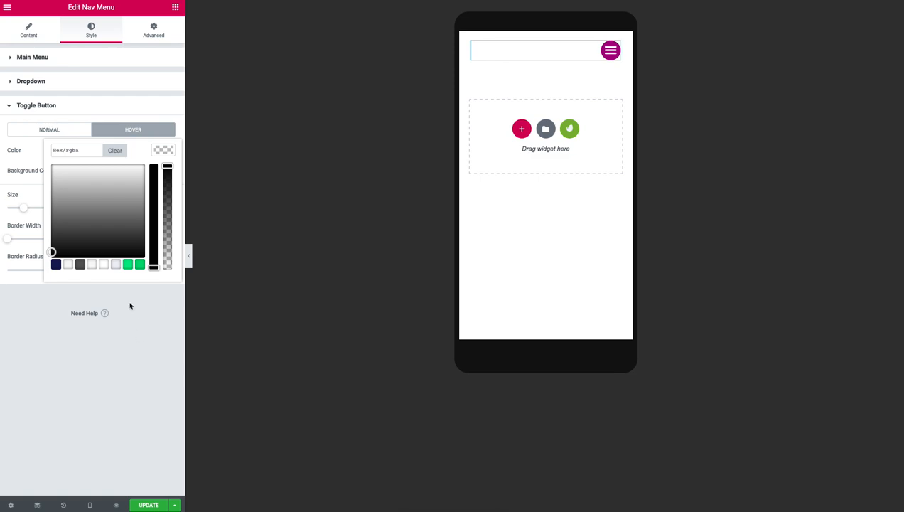
drag(129, 196, 145, 176)
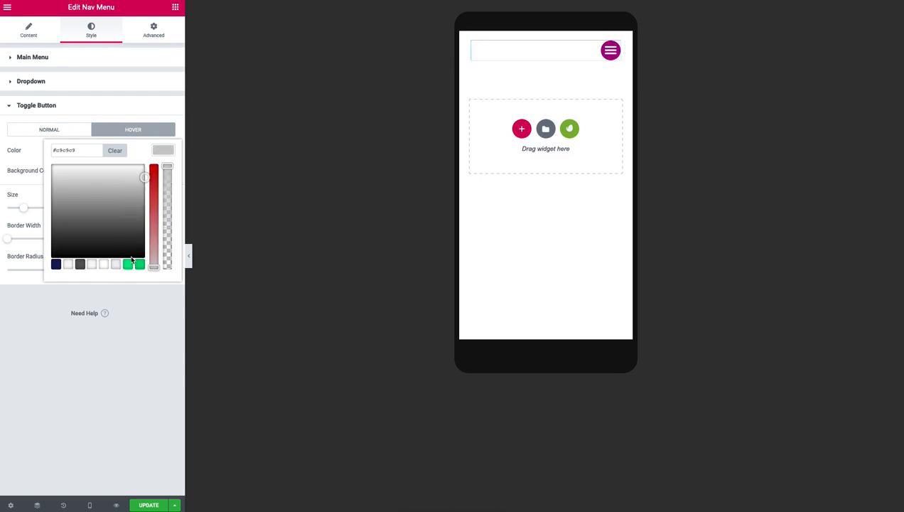
click(131, 378)
Step: Set the toggle button's hover background to off-white and its hover icon color to bright magenta
click(164, 170)
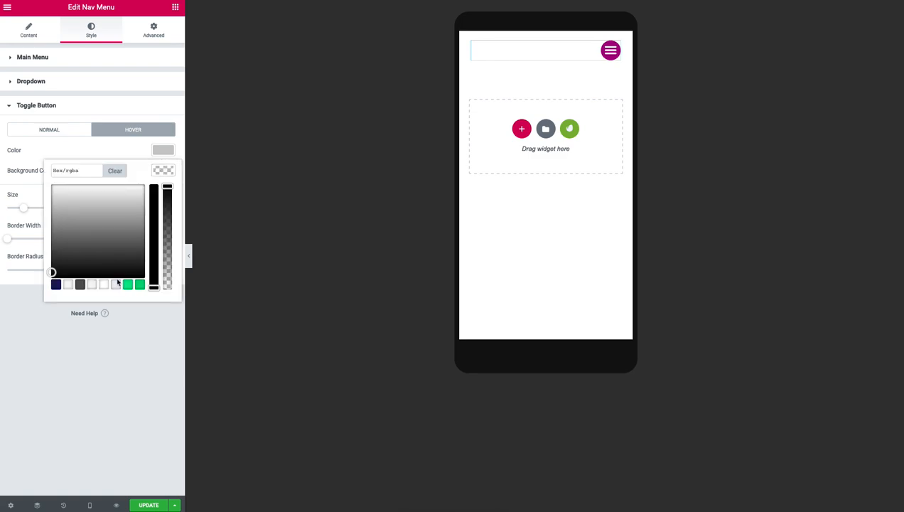
click(93, 284)
click(134, 343)
click(161, 151)
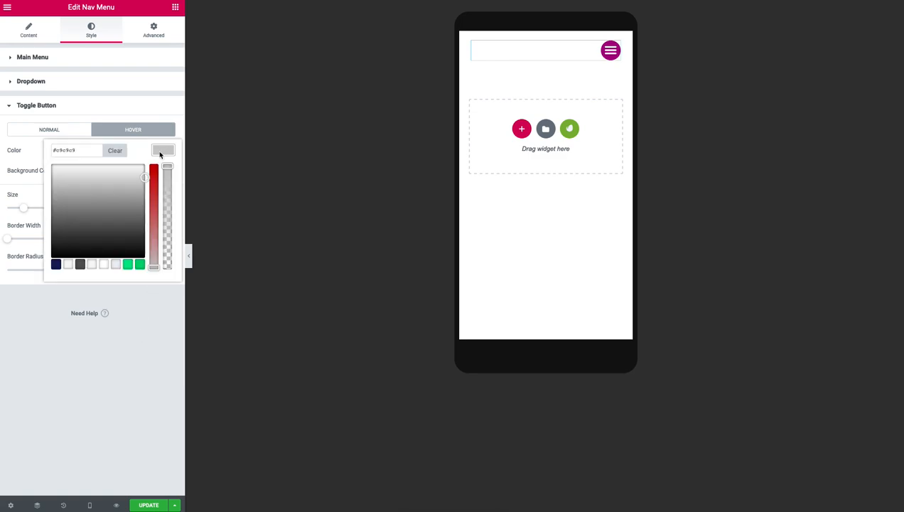
click(154, 164)
mouse_move(131, 180)
mouse_down()
mouse_move(134, 174)
mouse_move(131, 181)
mouse_up()
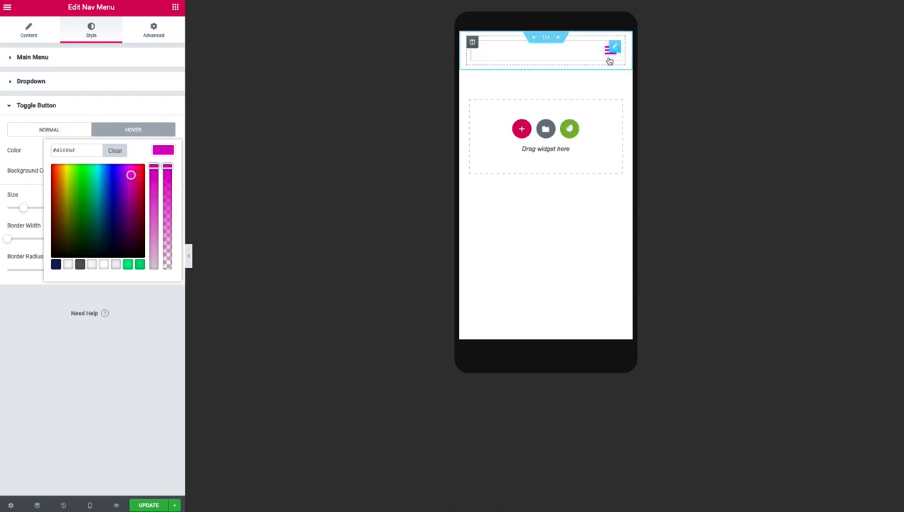
Step: Expand the mobile menu preview and set the dropdown's mobile vertical padding to 6
click(116, 365)
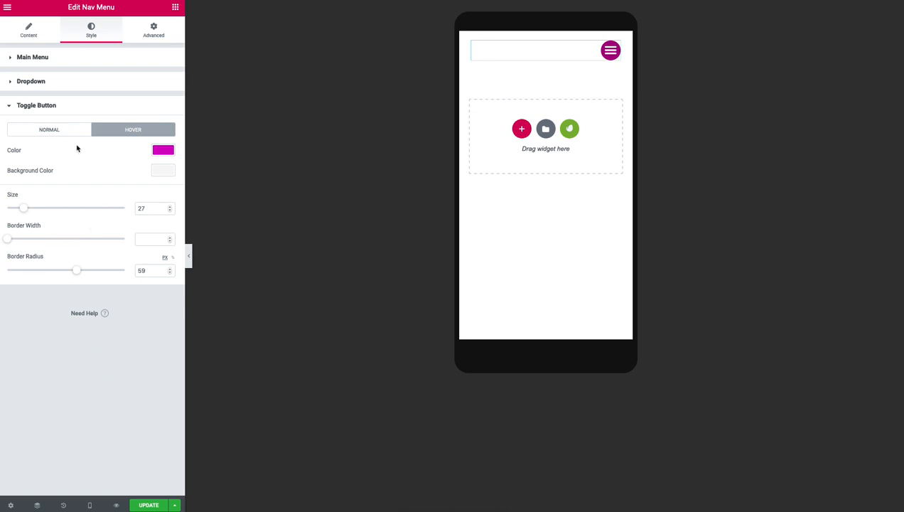
click(610, 52)
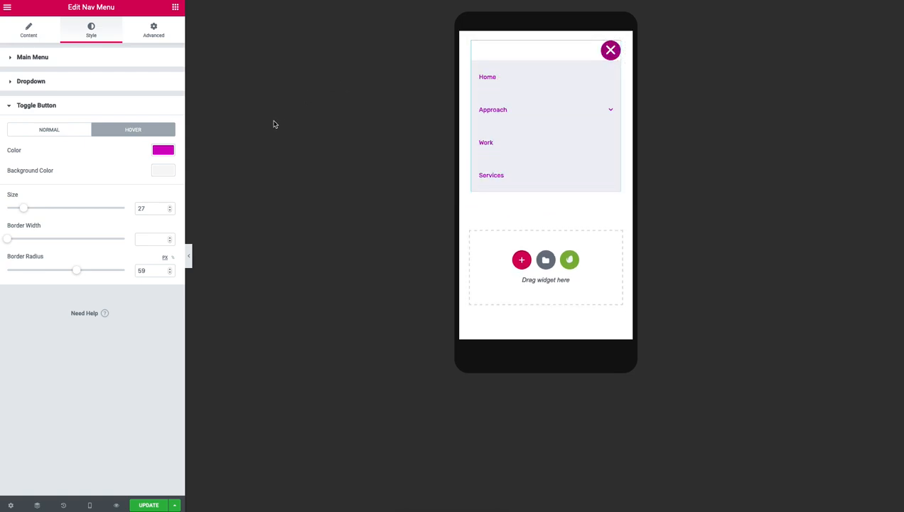
click(30, 81)
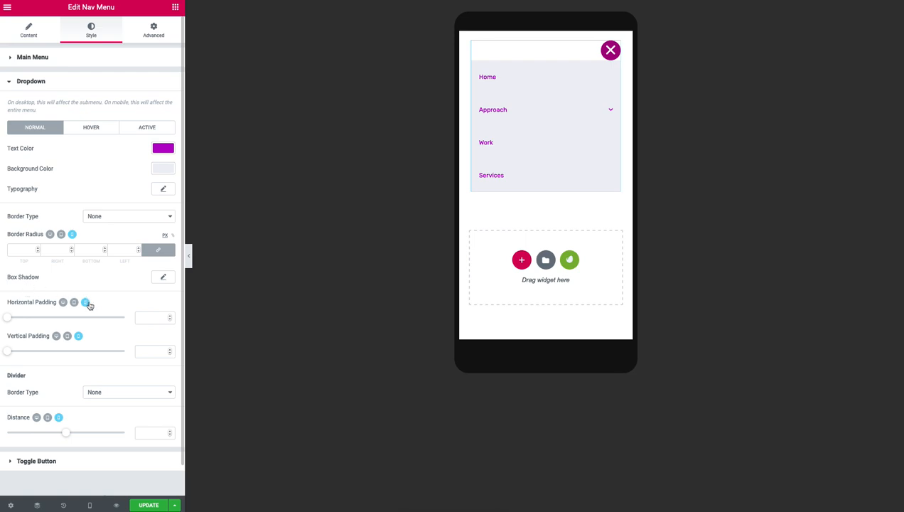
mouse_move(8, 351)
mouse_down()
mouse_move(55, 351)
mouse_move(23, 351)
mouse_up()
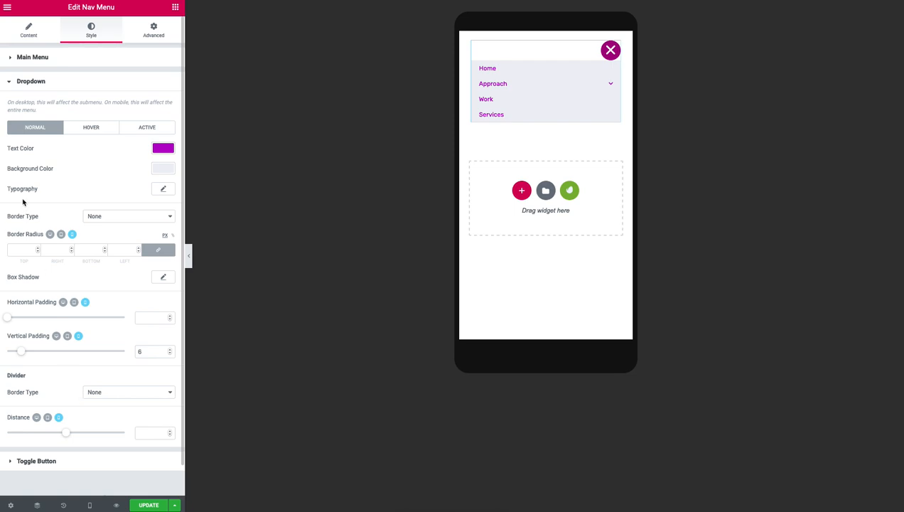
Step: Turn on full width for the mobile dropdown, toggling it off and on to compare the layouts
click(28, 30)
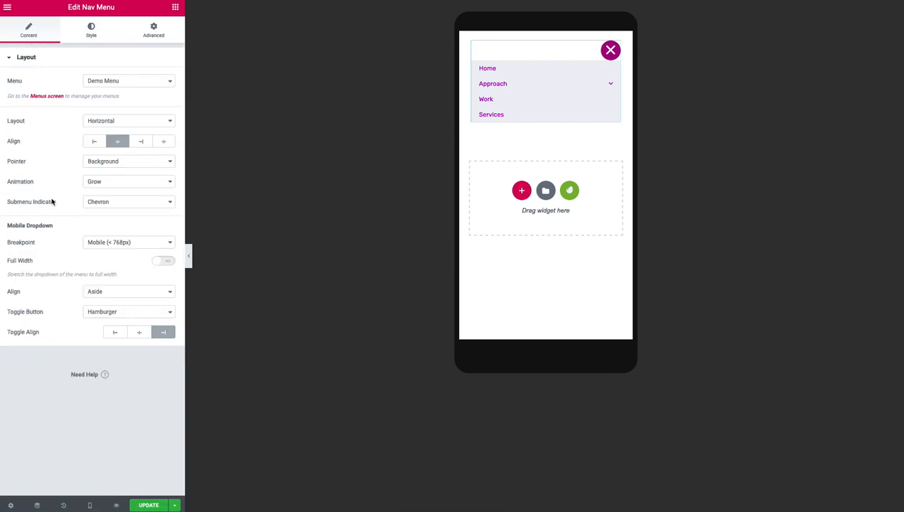
click(164, 263)
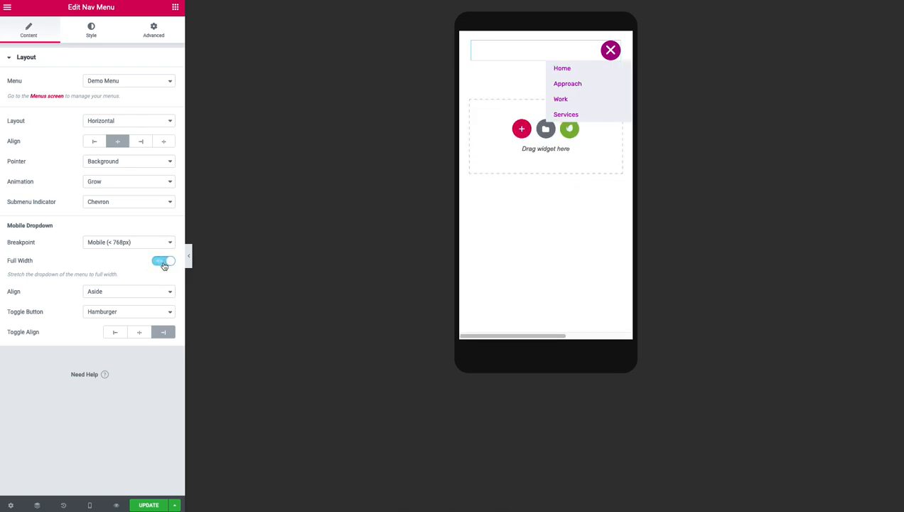
click(164, 263)
click(164, 263)
click(165, 265)
click(165, 265)
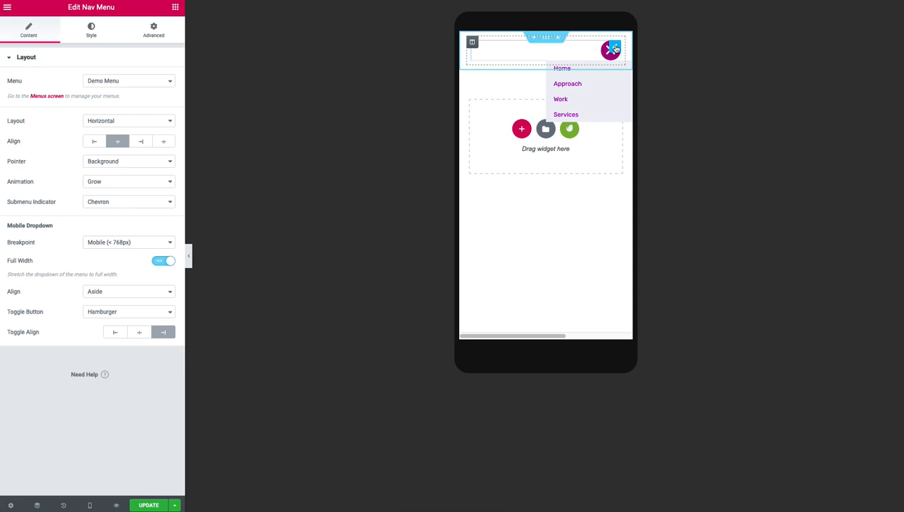
Step: Delete the Nav Menu widget's entire custom CSS rule for the dropdown
click(153, 32)
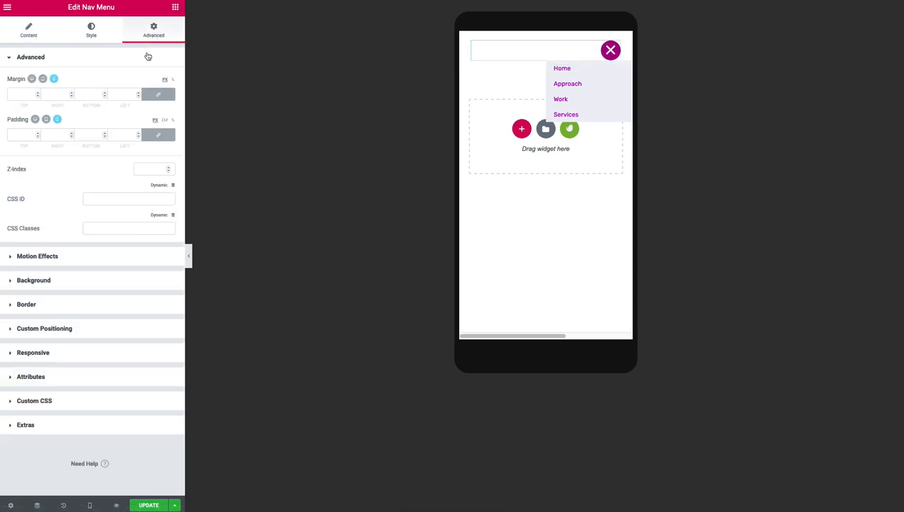
click(56, 395)
drag(75, 316, 2, 257)
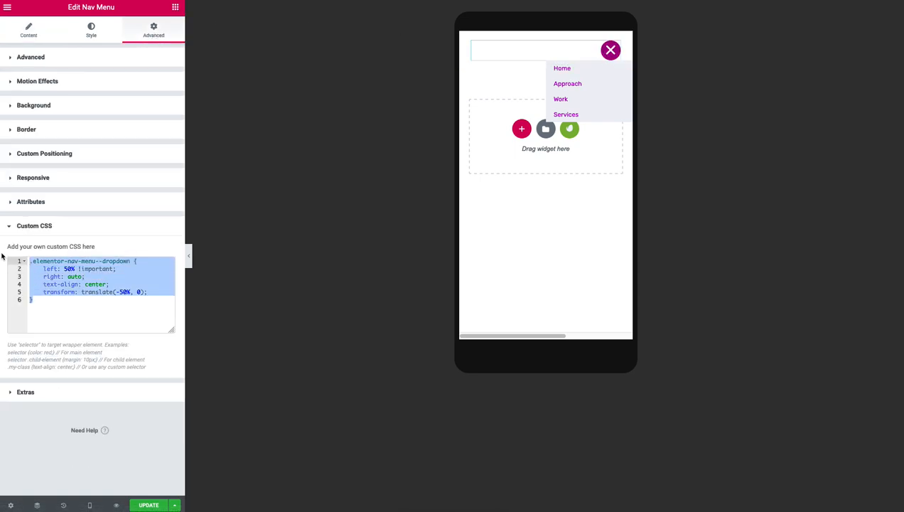
key(BackSpace)
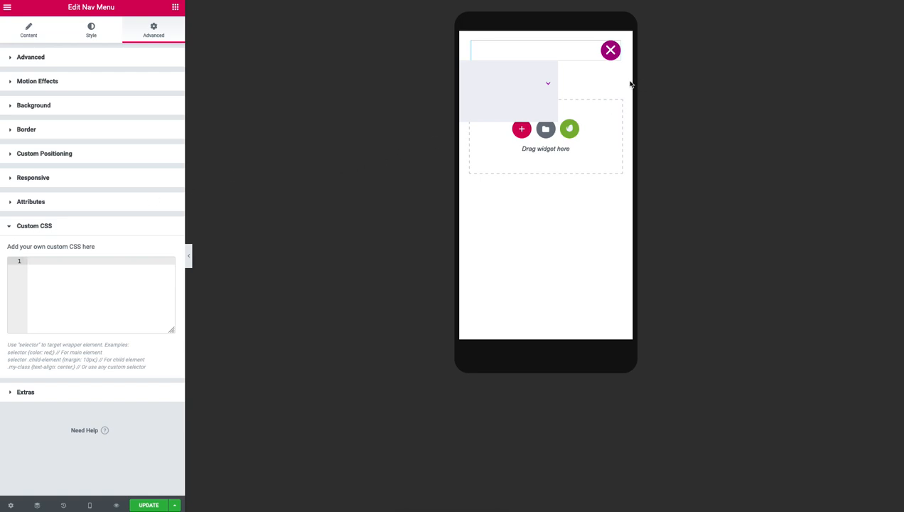
Step: Collapse and expand the mobile menu repeatedly to examine how the full-width dropdown opens without the custom CSS
click(611, 61)
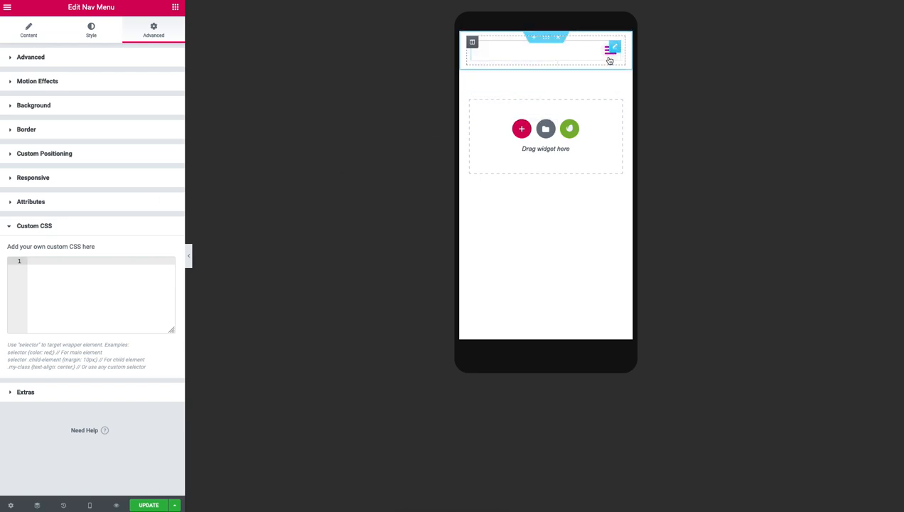
click(609, 60)
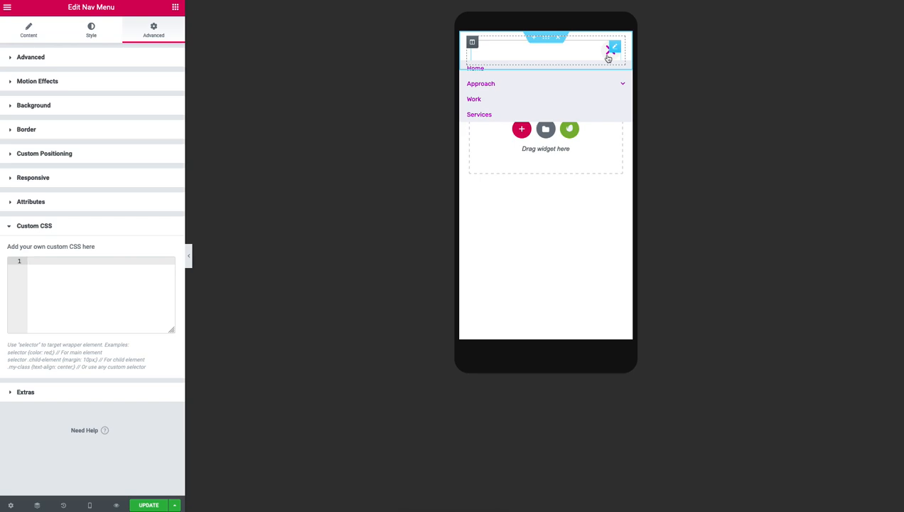
click(608, 59)
click(609, 59)
click(608, 58)
click(608, 58)
click(609, 59)
click(608, 59)
click(609, 59)
click(609, 59)
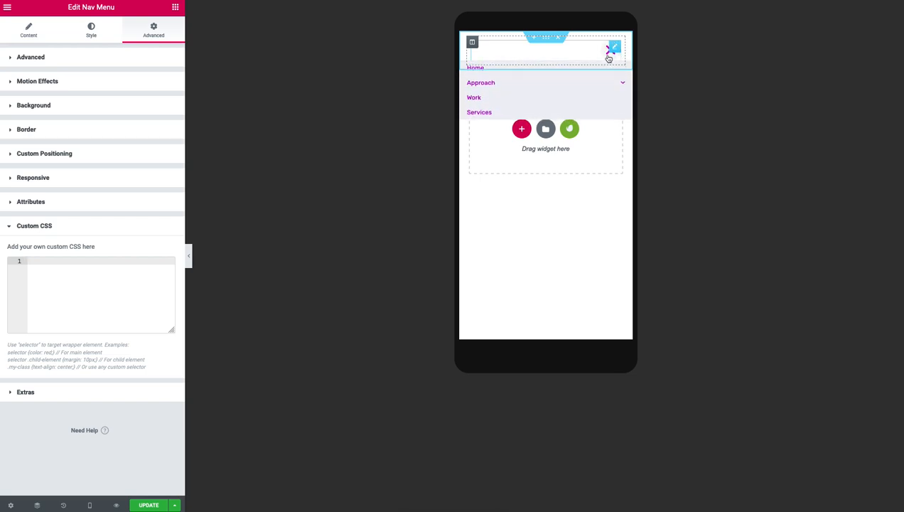
Step: Undo the deletion of the dropdown's custom CSS rule
click(91, 301)
text(.elementor-nav-menu--dropdown)
key(super+z)
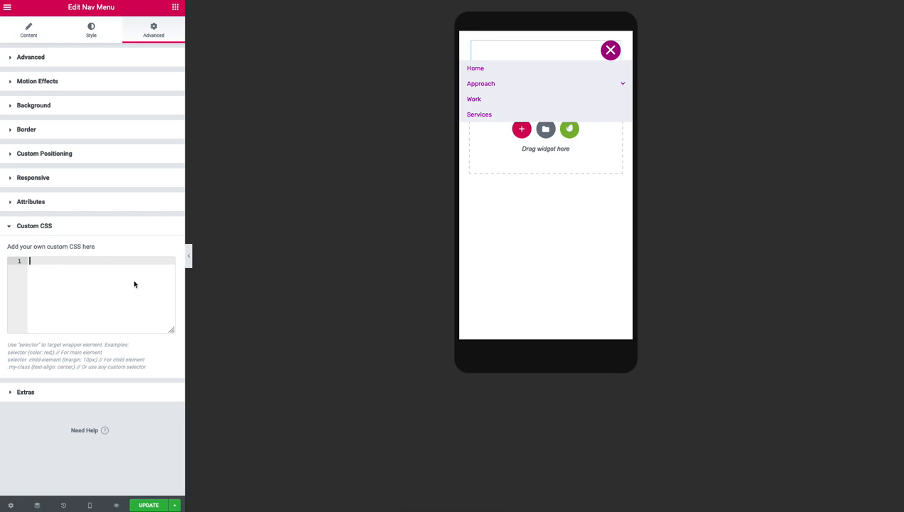
key(super+z)
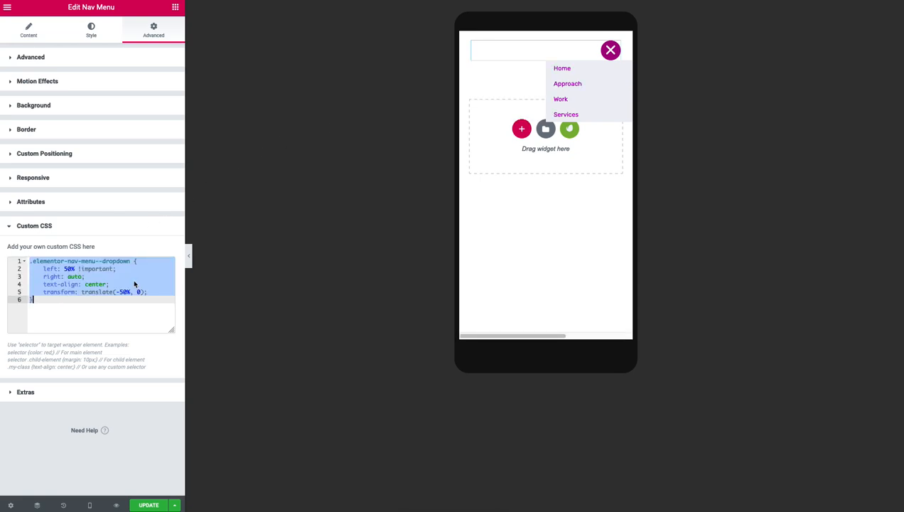
click(147, 317)
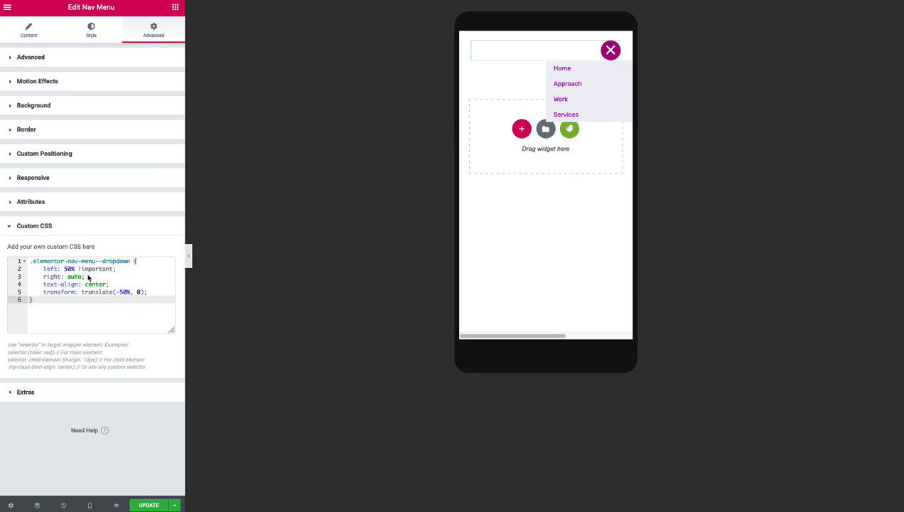
click(32, 262)
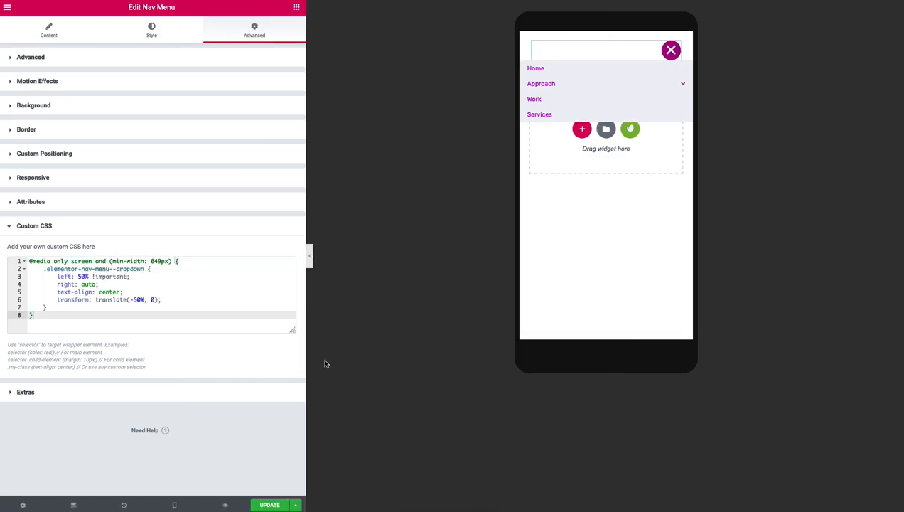
click(181, 268)
drag(185, 262, 16, 264)
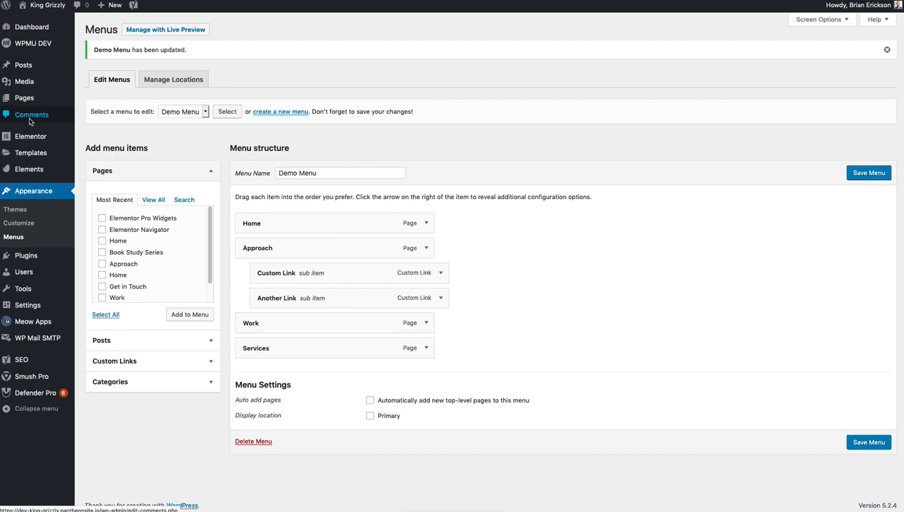
Step: Go to the WordPress dashboard and open Elementor's Style settings to look up the site's breakpoints
mouse_move(37, 136)
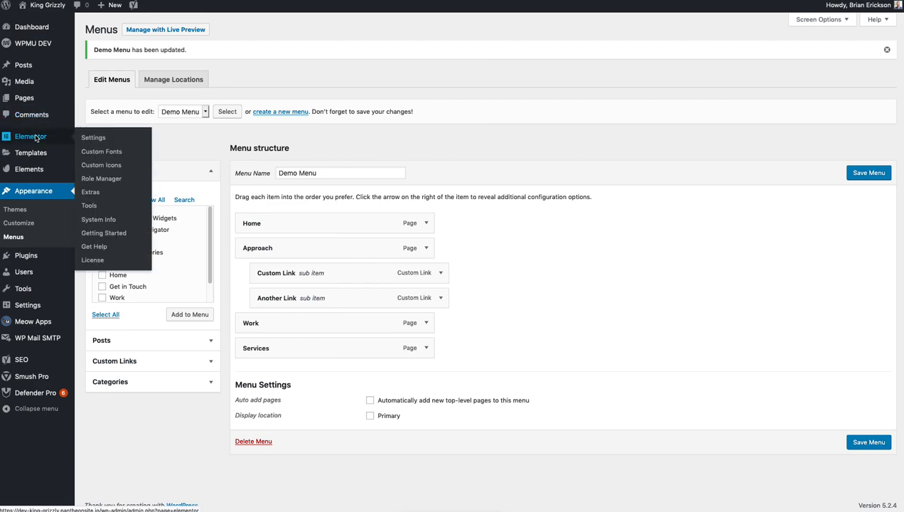
click(107, 139)
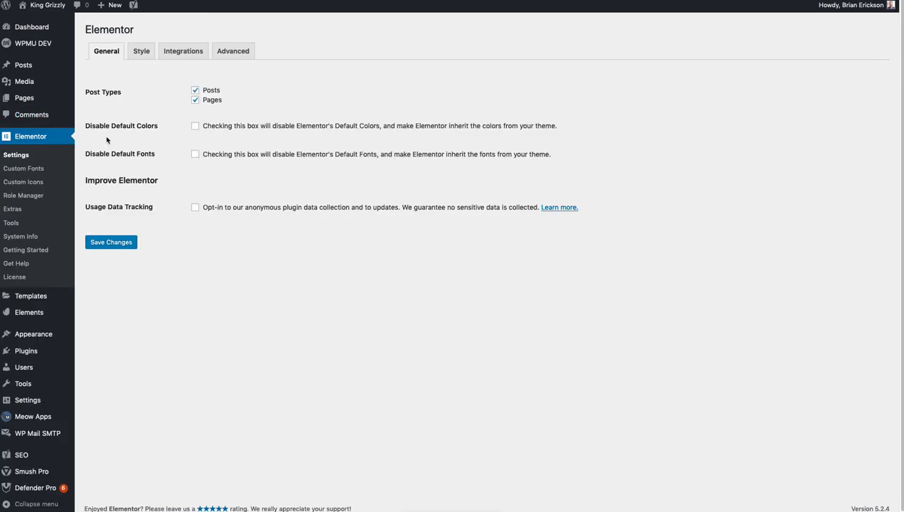
click(145, 55)
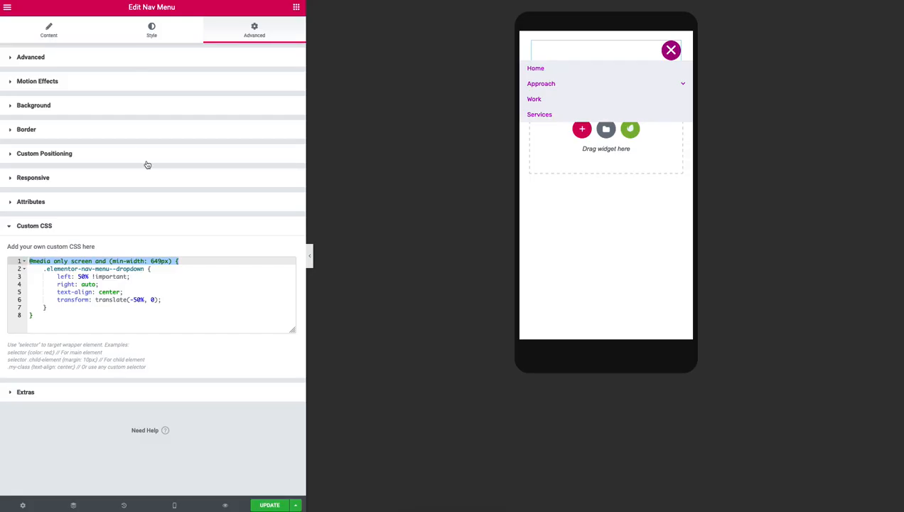
Step: Back in the widget's custom CSS, set the media query's min-width to 769px
click(164, 276)
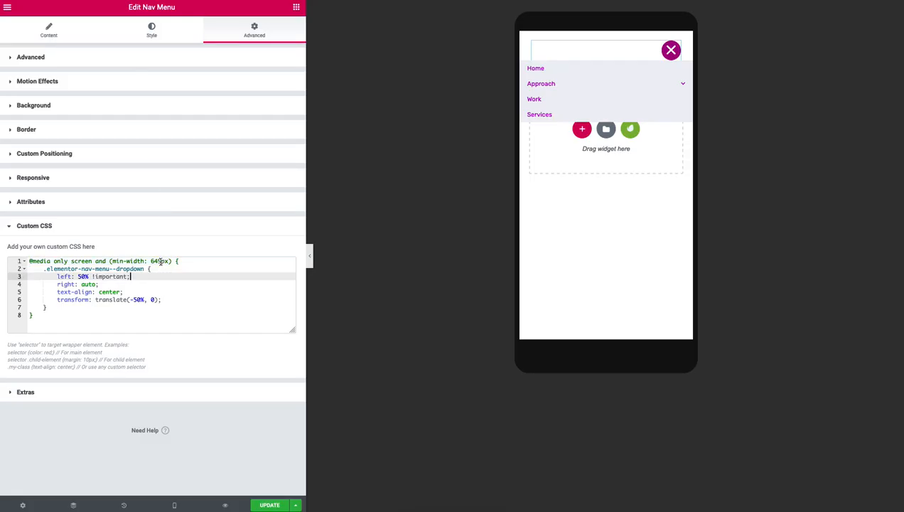
click(156, 261)
double_click(154, 261)
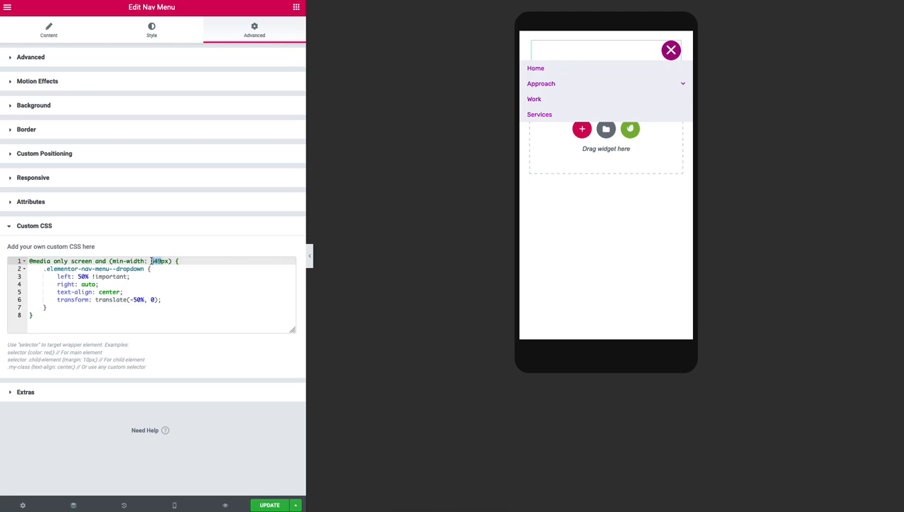
text(76)
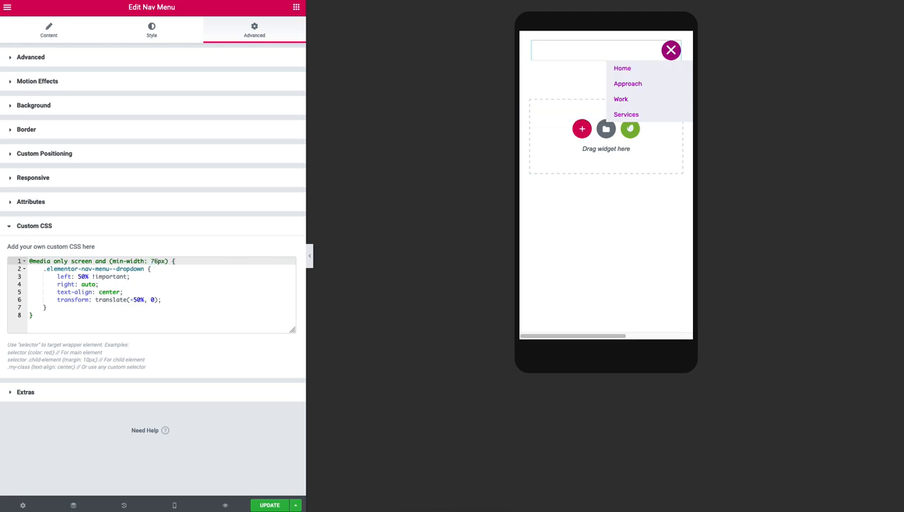
text(9)
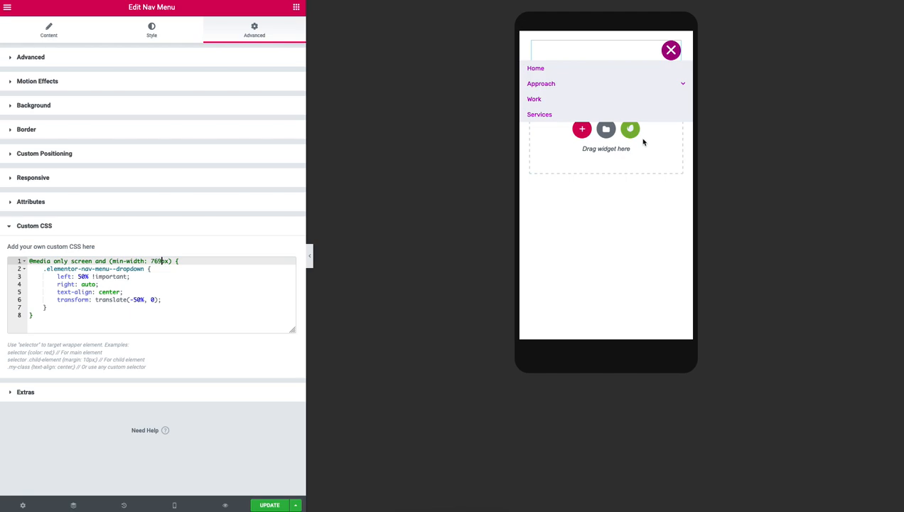
Step: In the tablet preview, set the main menu's space between to 0 and its horizontal padding to 19
click(173, 506)
click(141, 468)
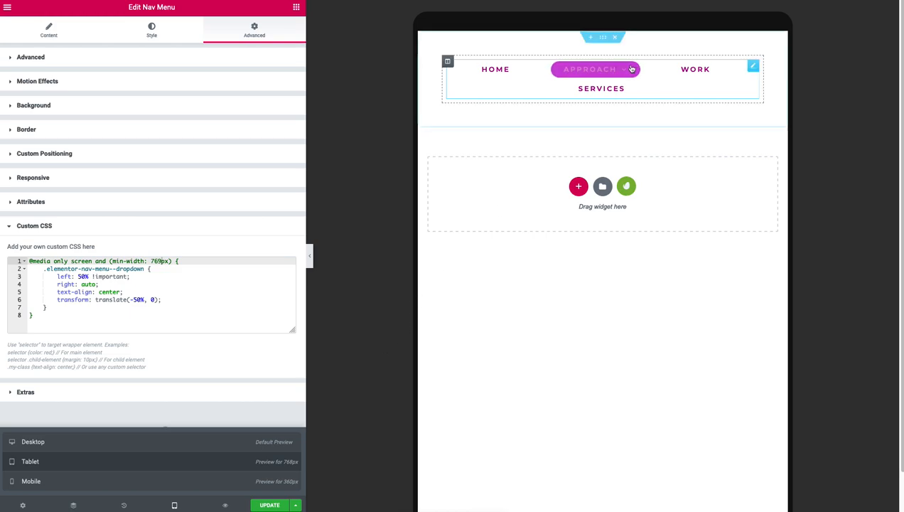
mouse_move(631, 68)
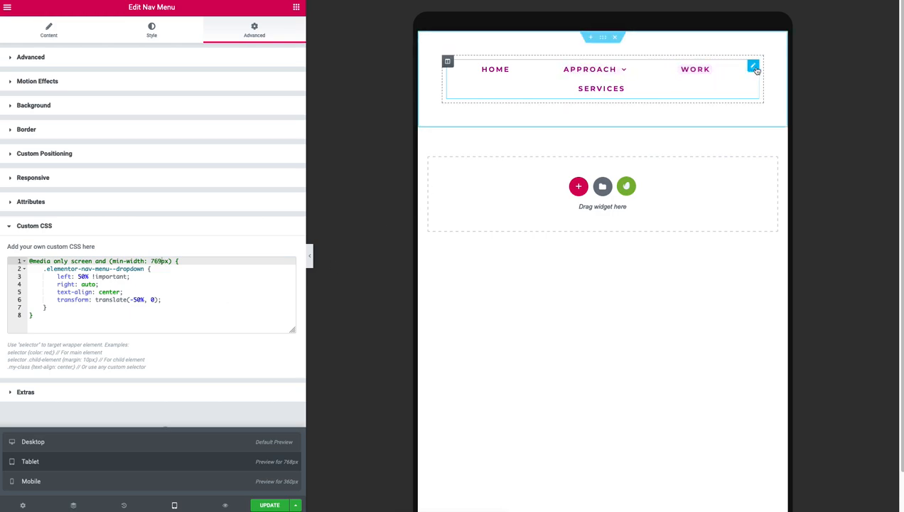
click(152, 31)
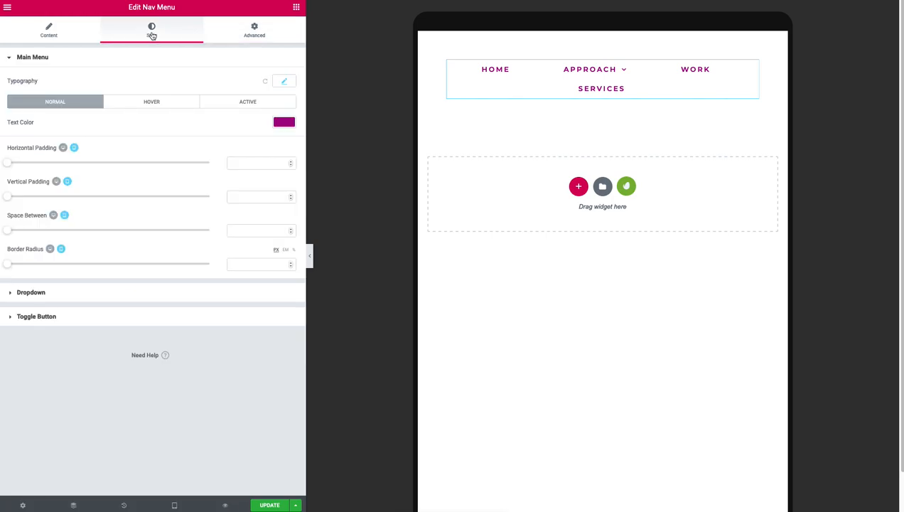
click(12, 230)
drag(18, 232, 5, 230)
drag(5, 166, 83, 165)
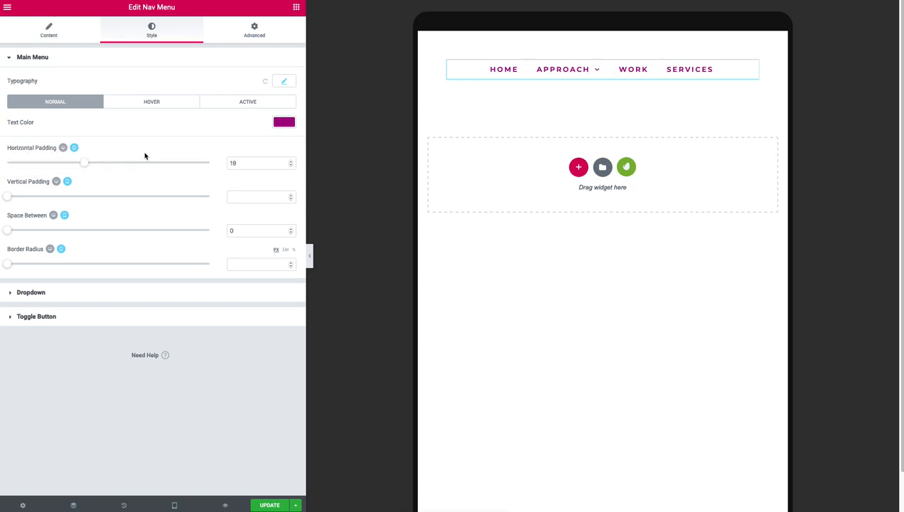
Step: Slightly reduce the main menu's typography size for tablet
click(283, 83)
click(259, 139)
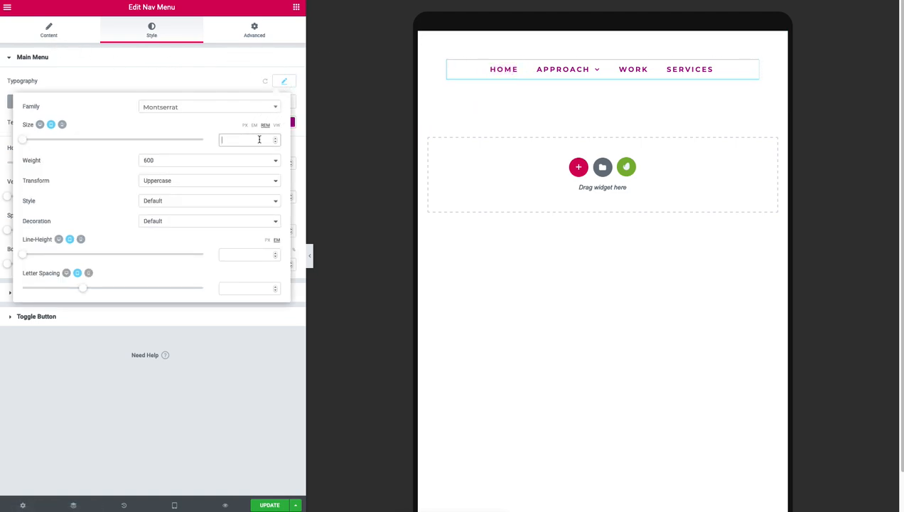
drag(24, 140, 38, 144)
click(172, 459)
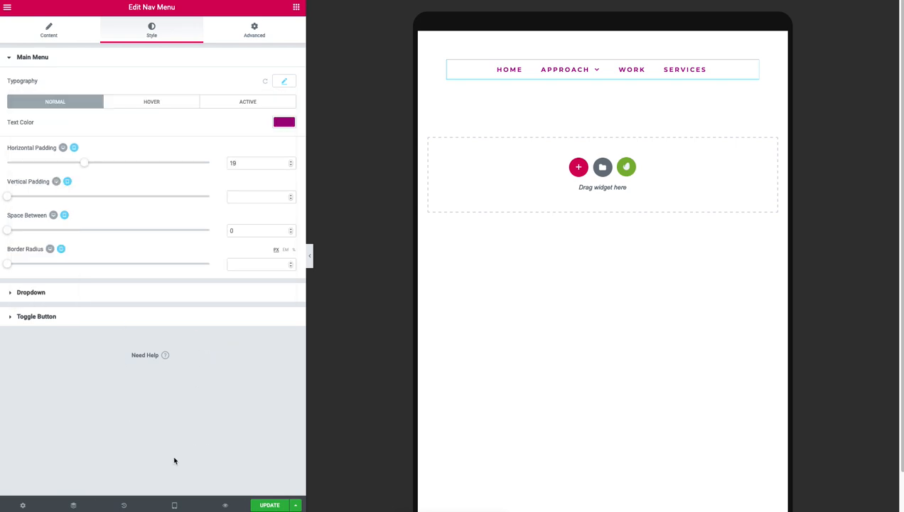
Step: Switch to the desktop preview and check the main menu's spacing and hover styling
click(175, 505)
click(125, 443)
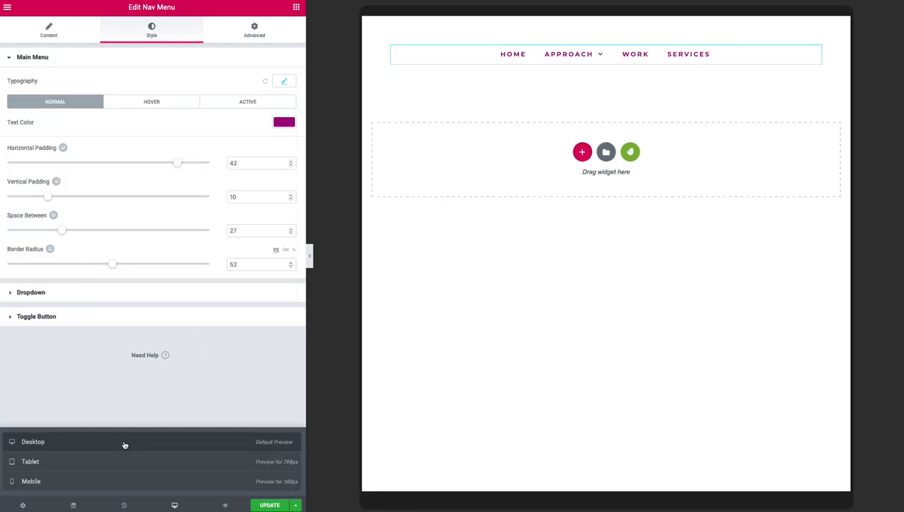
mouse_move(587, 41)
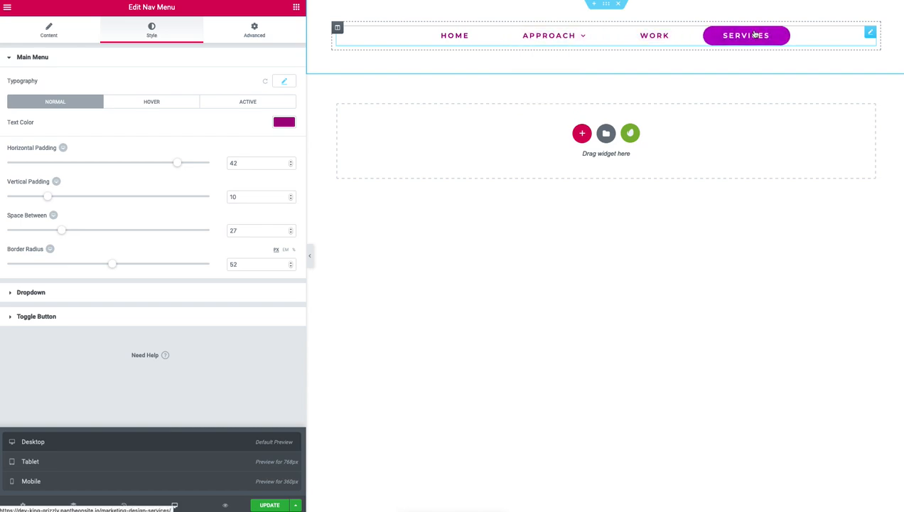
Step: In the mobile preview, set the Nav Menu dropdown's vertical padding to 9
click(101, 482)
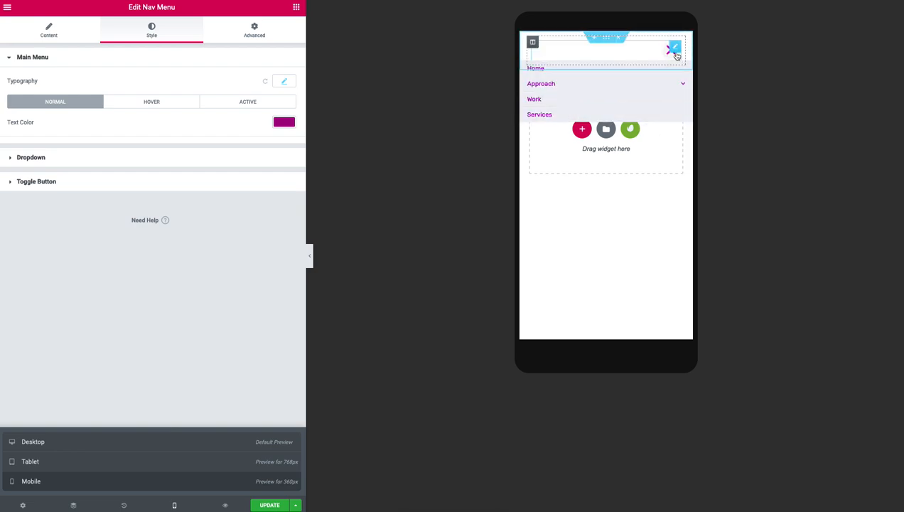
click(674, 46)
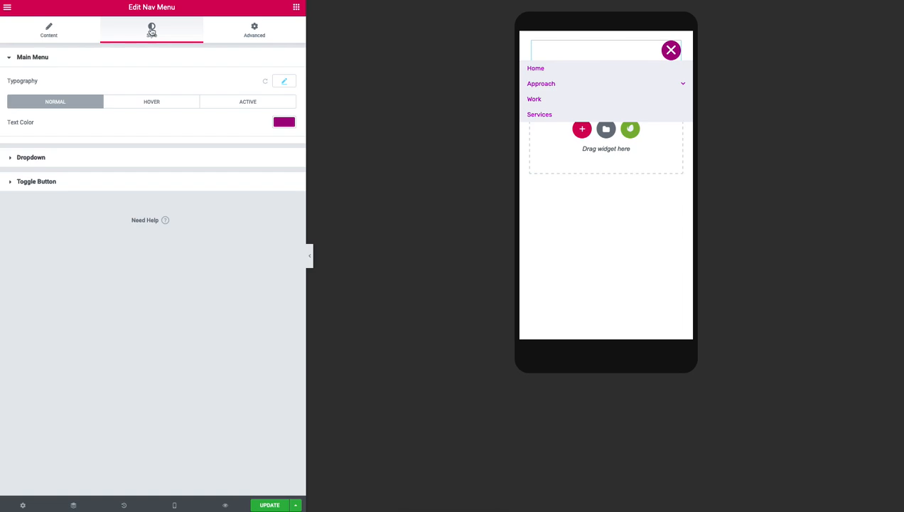
click(28, 159)
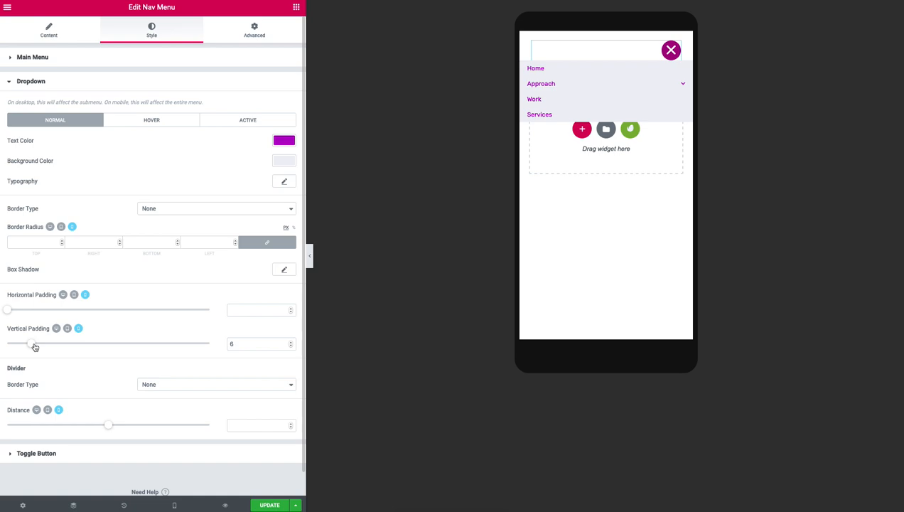
mouse_move(35, 346)
mouse_down()
mouse_move(56, 345)
mouse_move(48, 344)
mouse_up()
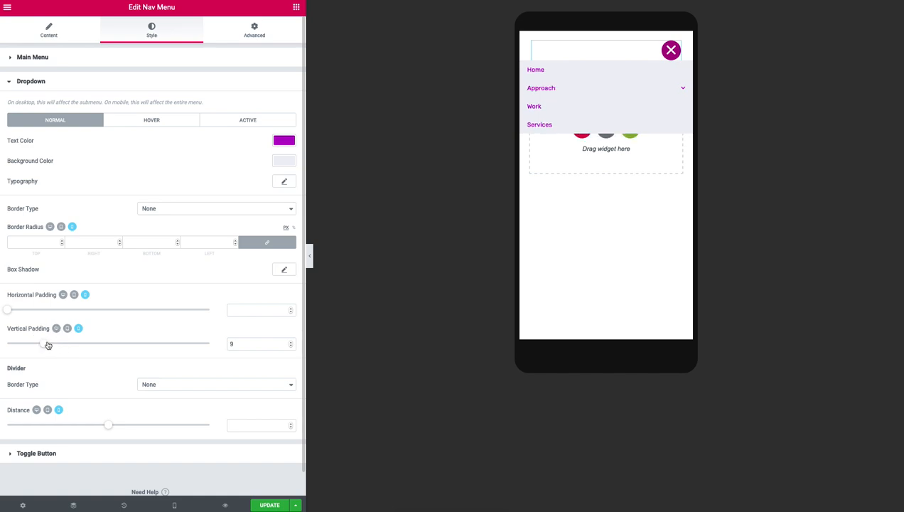